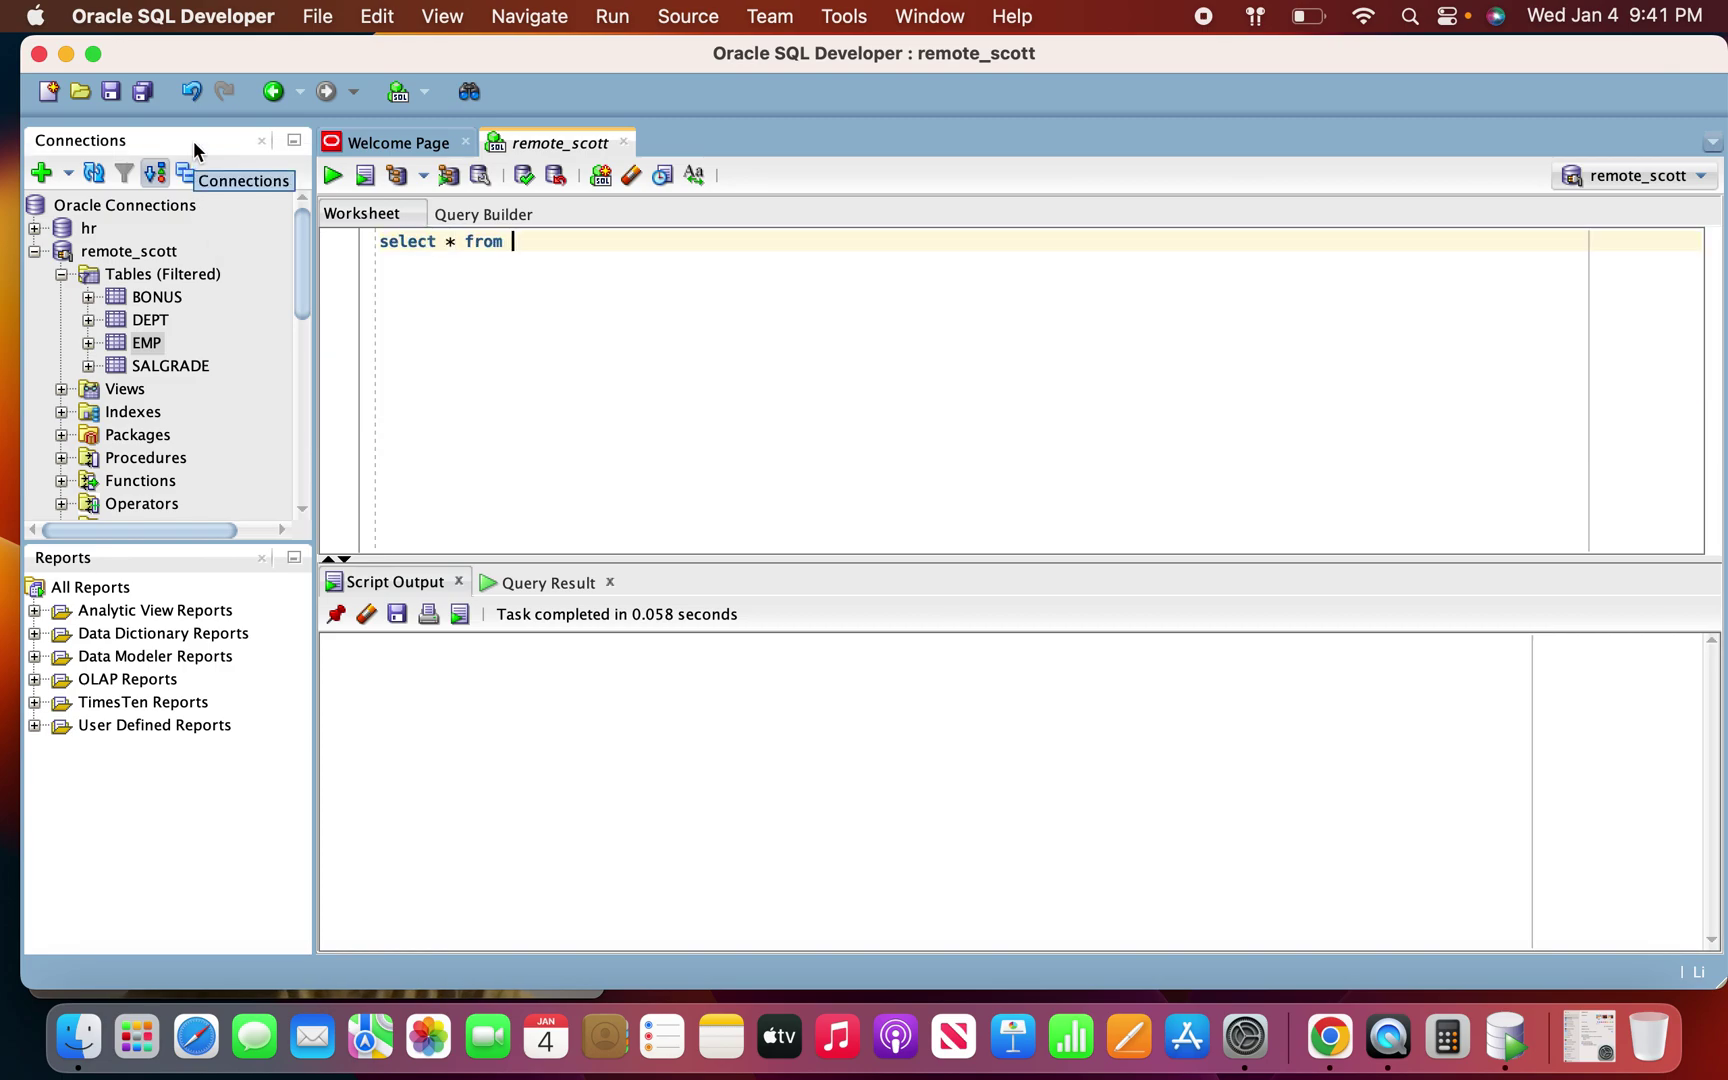
Step: Query all rows of the target table on the remote_scott connection with select * from t_emp_dept;
{"action": "type", "text": "* from t_emp_dept;"}
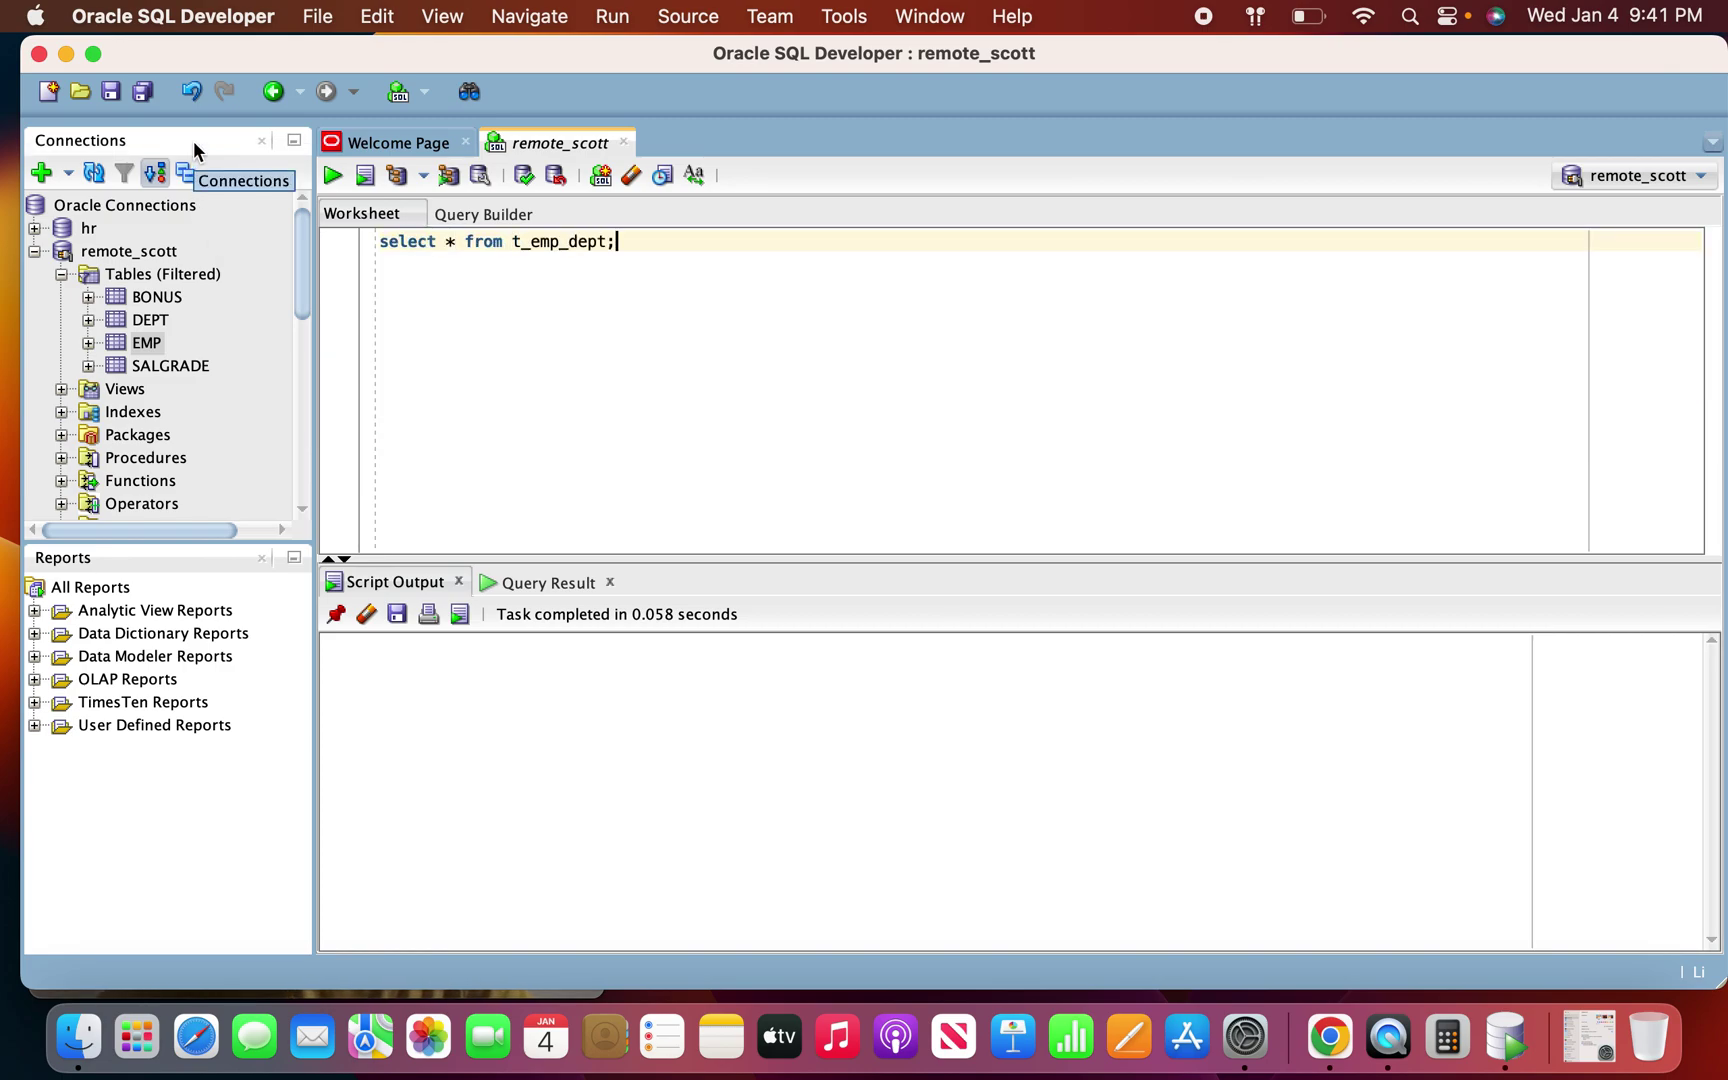
{"action": "left_click", "coordinate": [331, 177]}
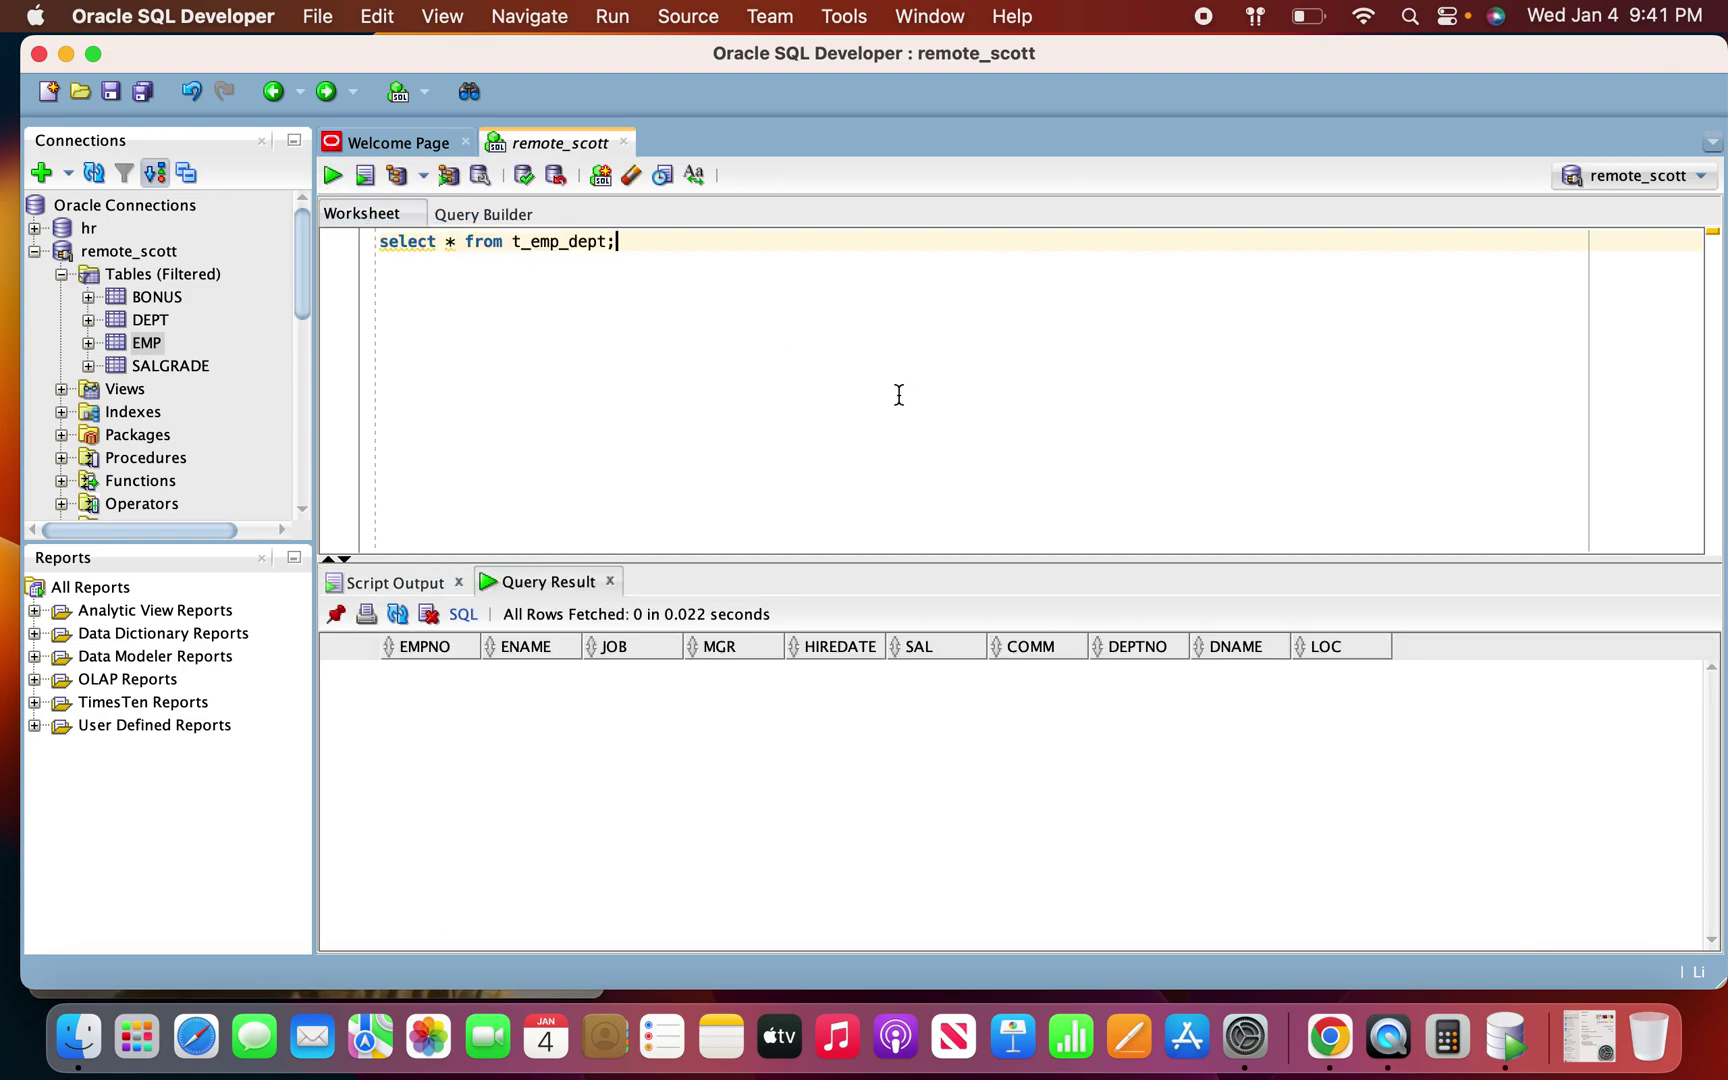
{"action": "left_click", "coordinate": [1388, 1043]}
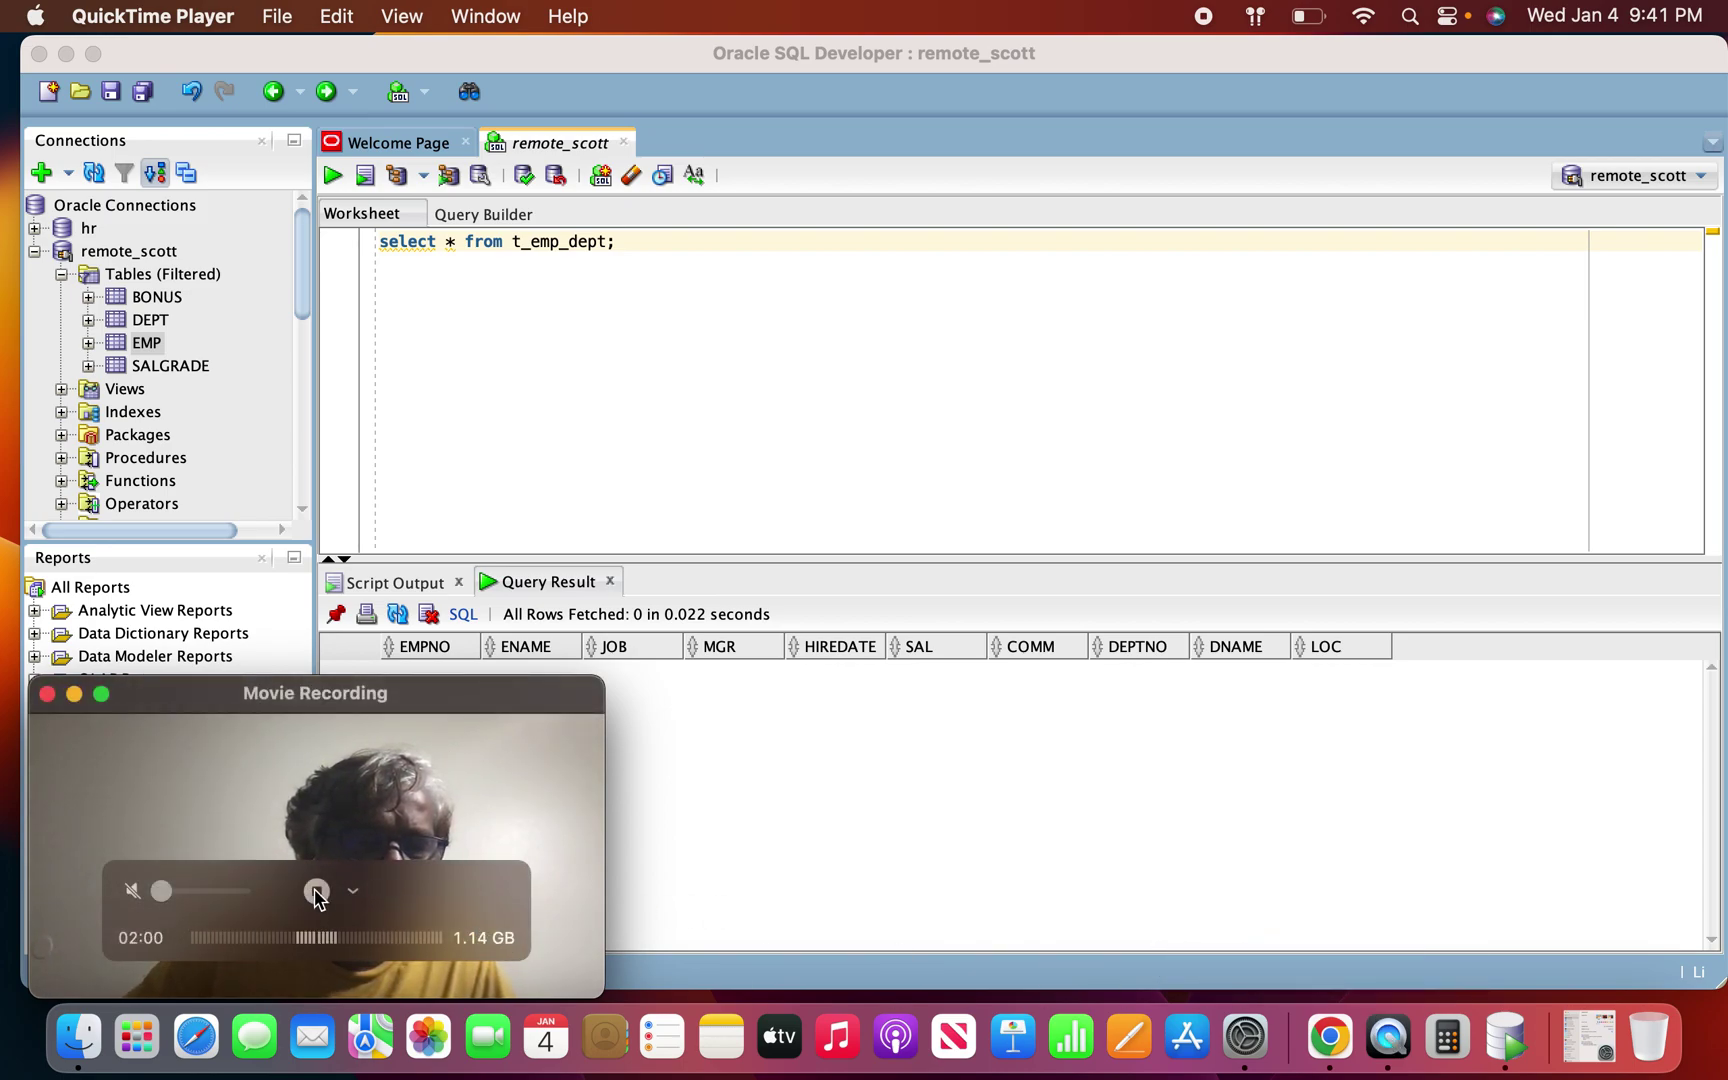
Step: Switch to Informatica Data Integration in Chrome and create a new blank mapping
{"action": "left_click", "coordinate": [1332, 1043]}
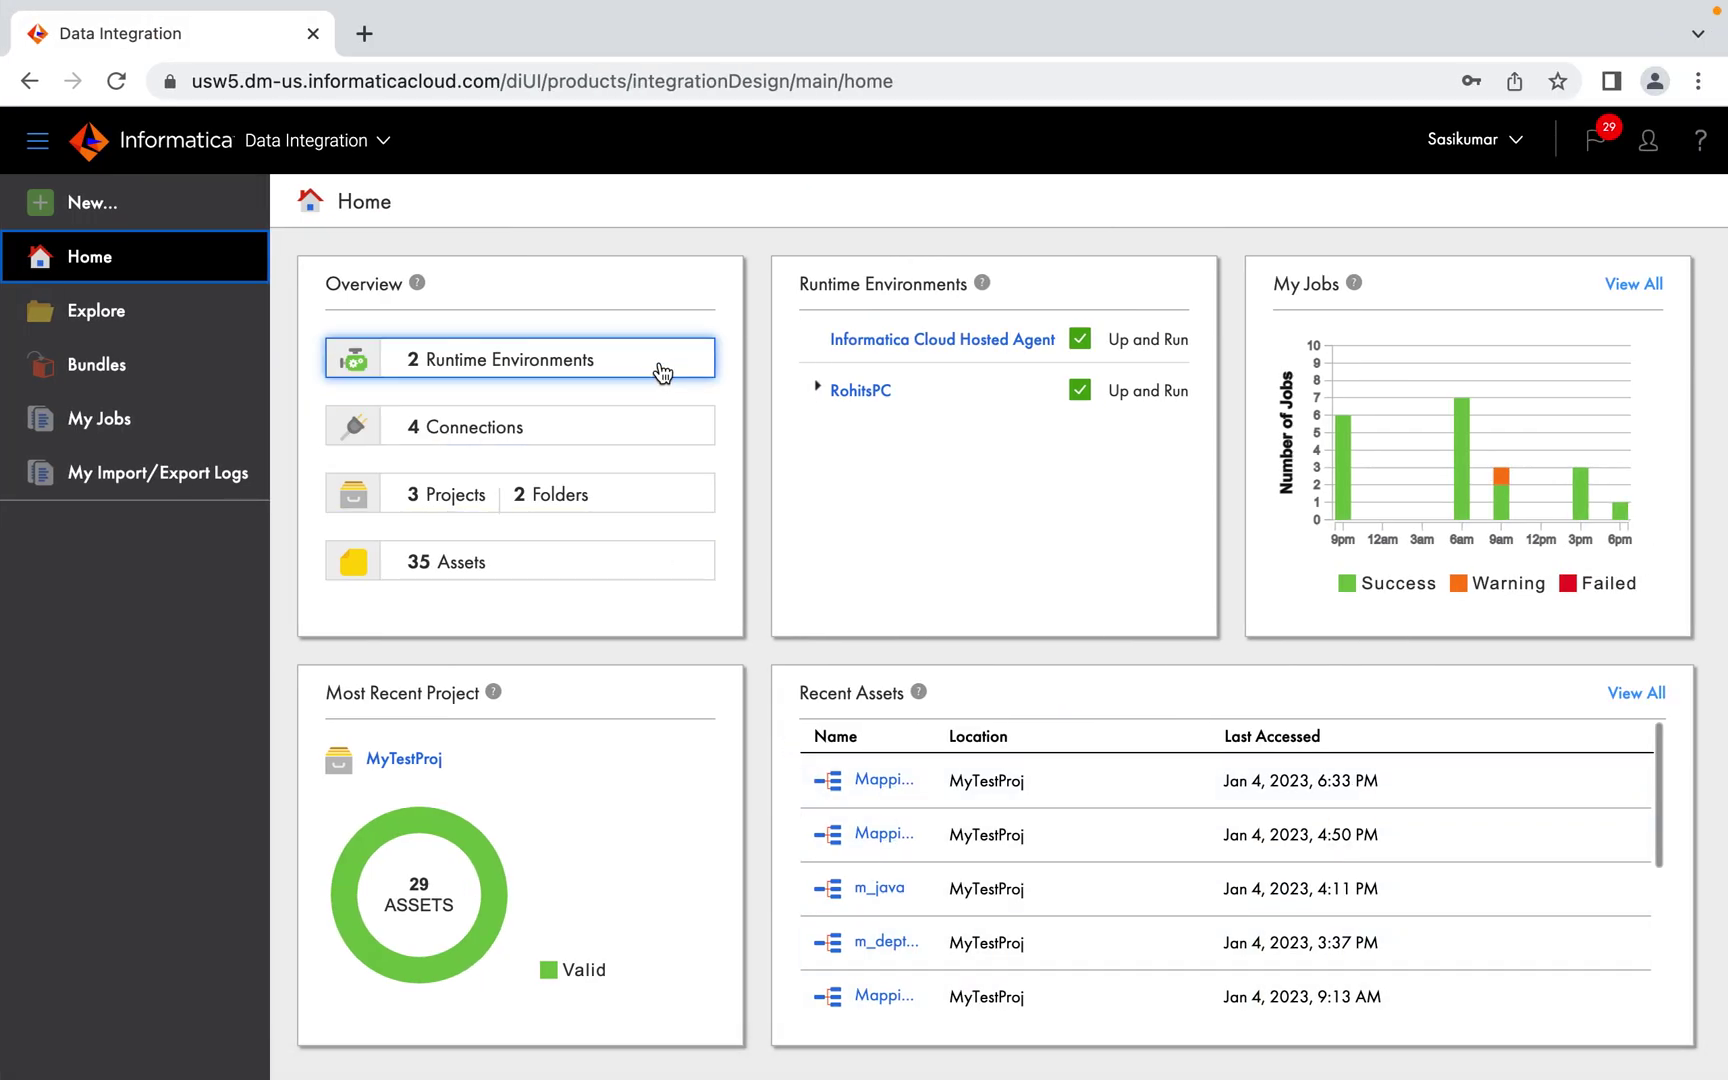
{"action": "left_click", "coordinate": [92, 208]}
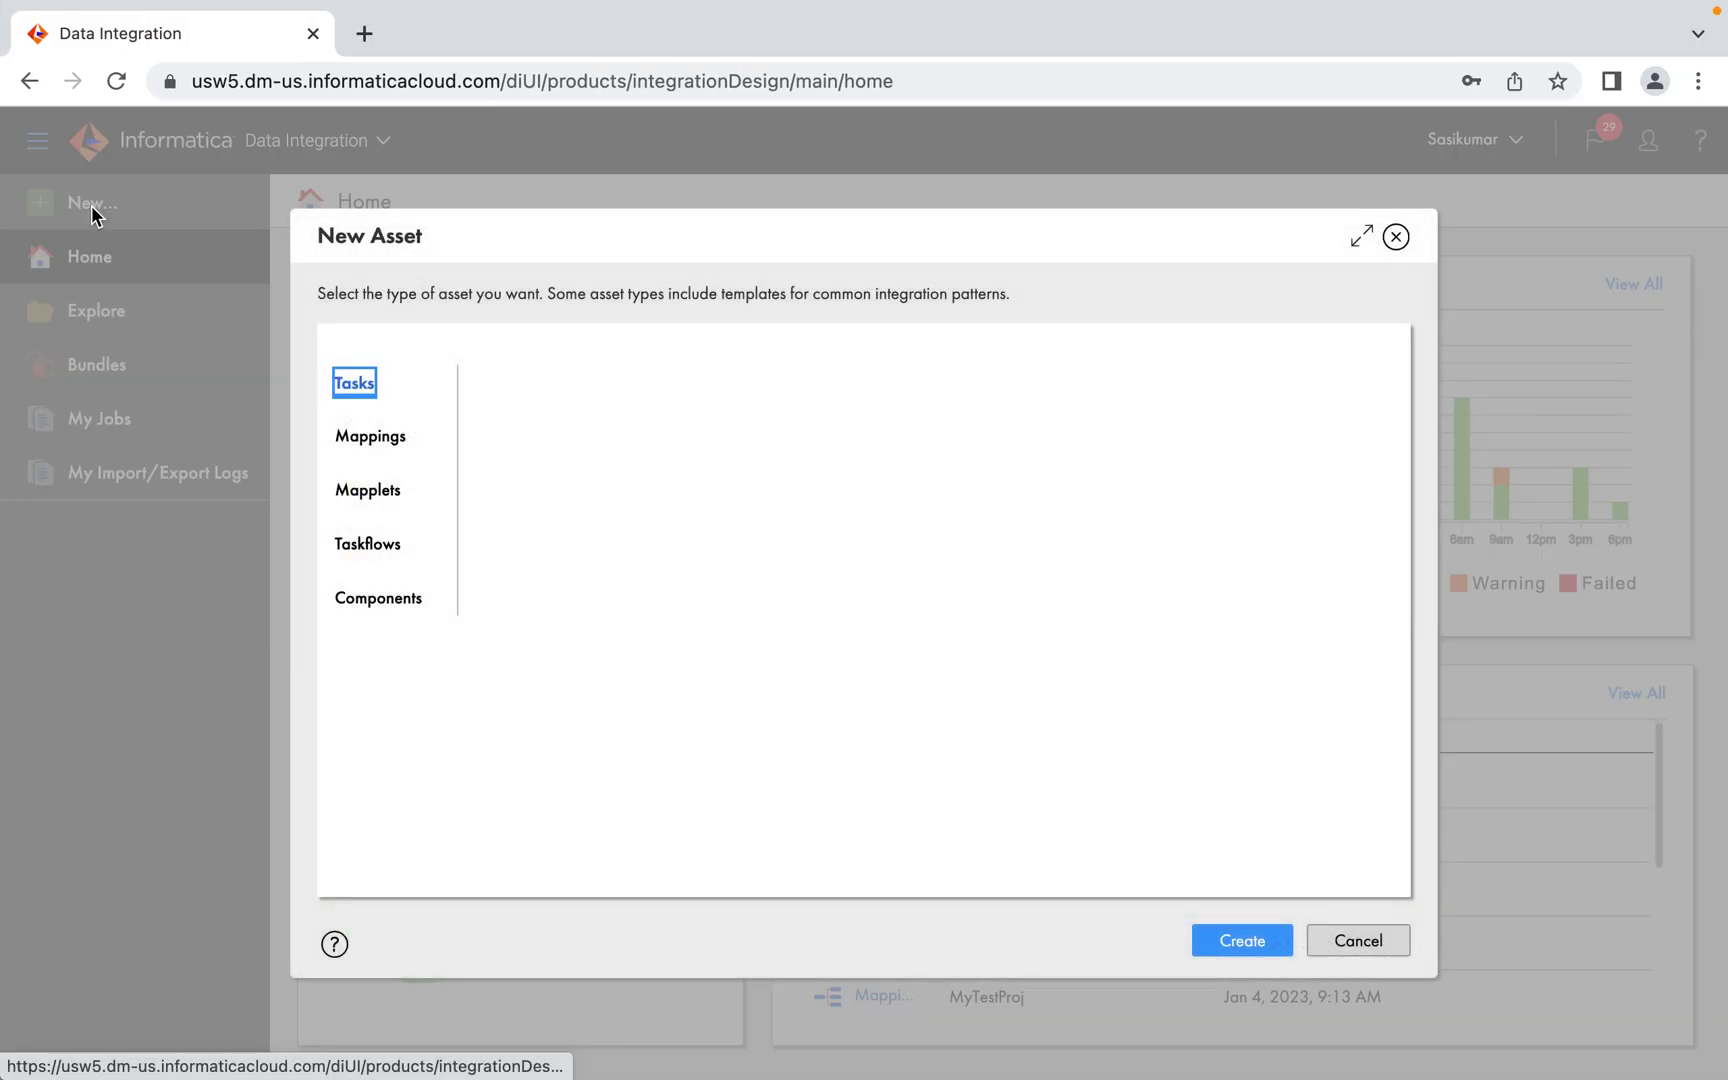
{"action": "left_click", "coordinate": [370, 433]}
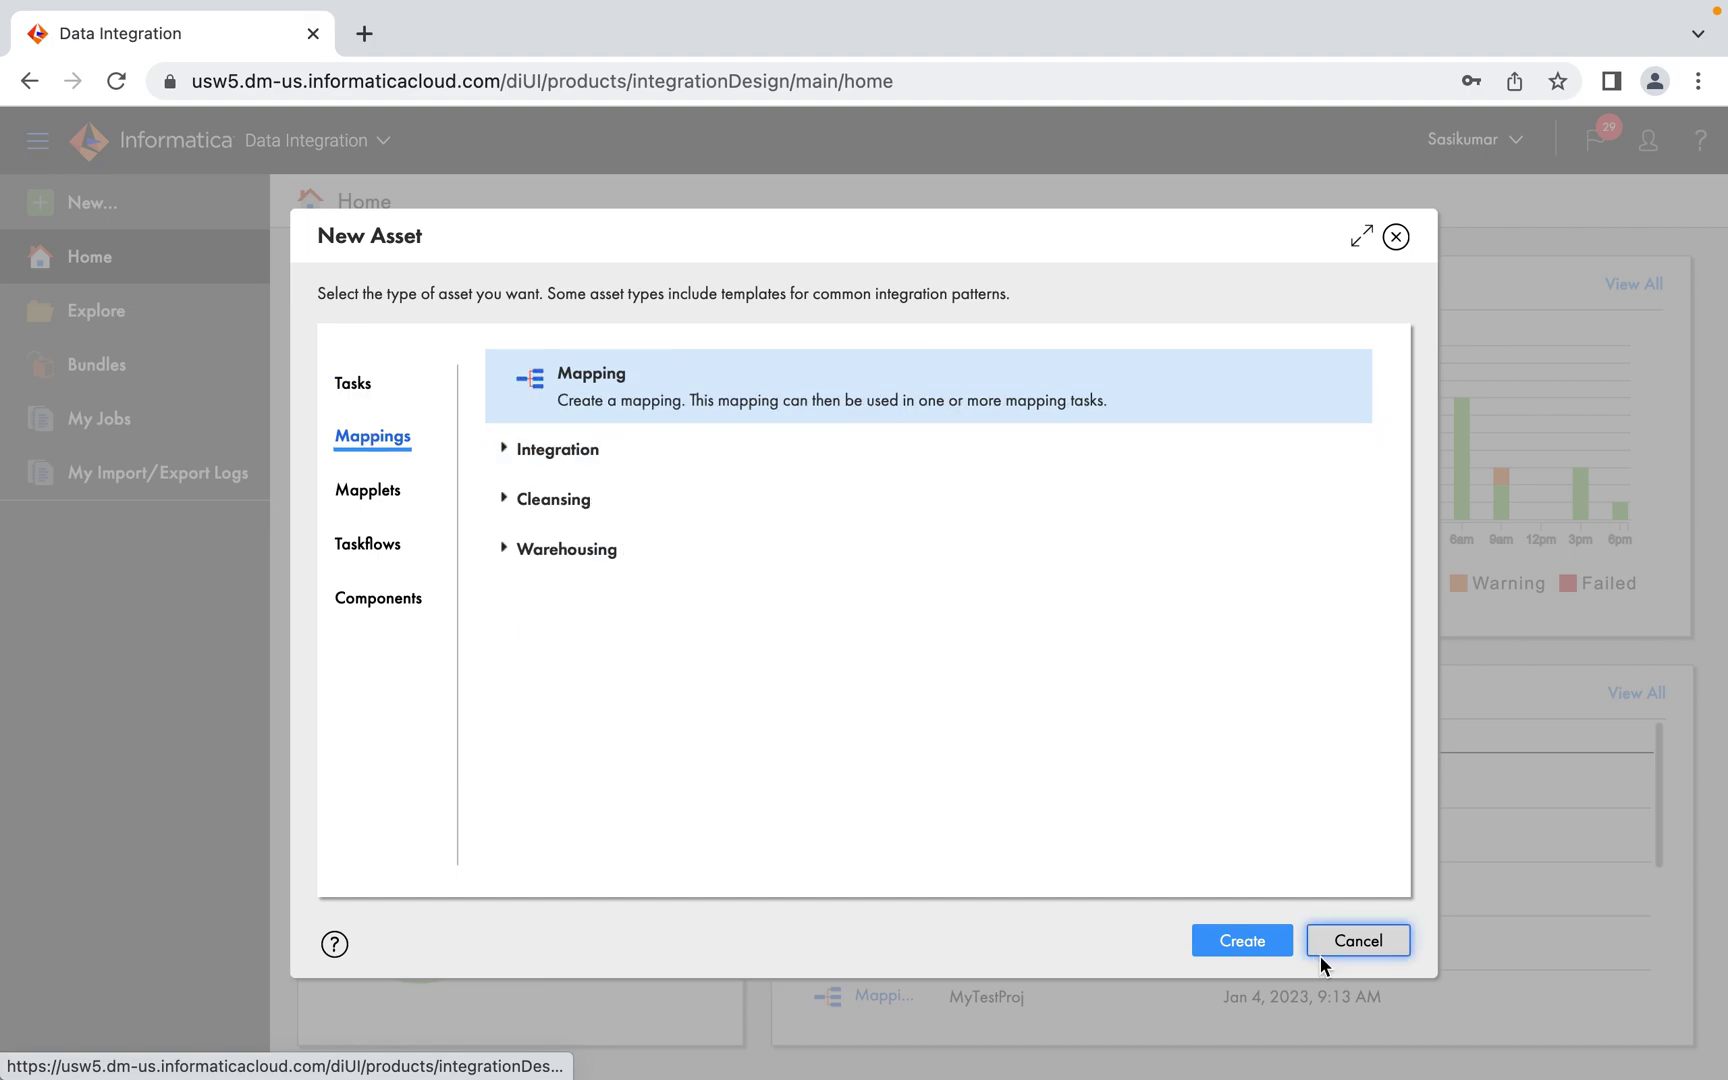
{"action": "left_click", "coordinate": [1264, 948]}
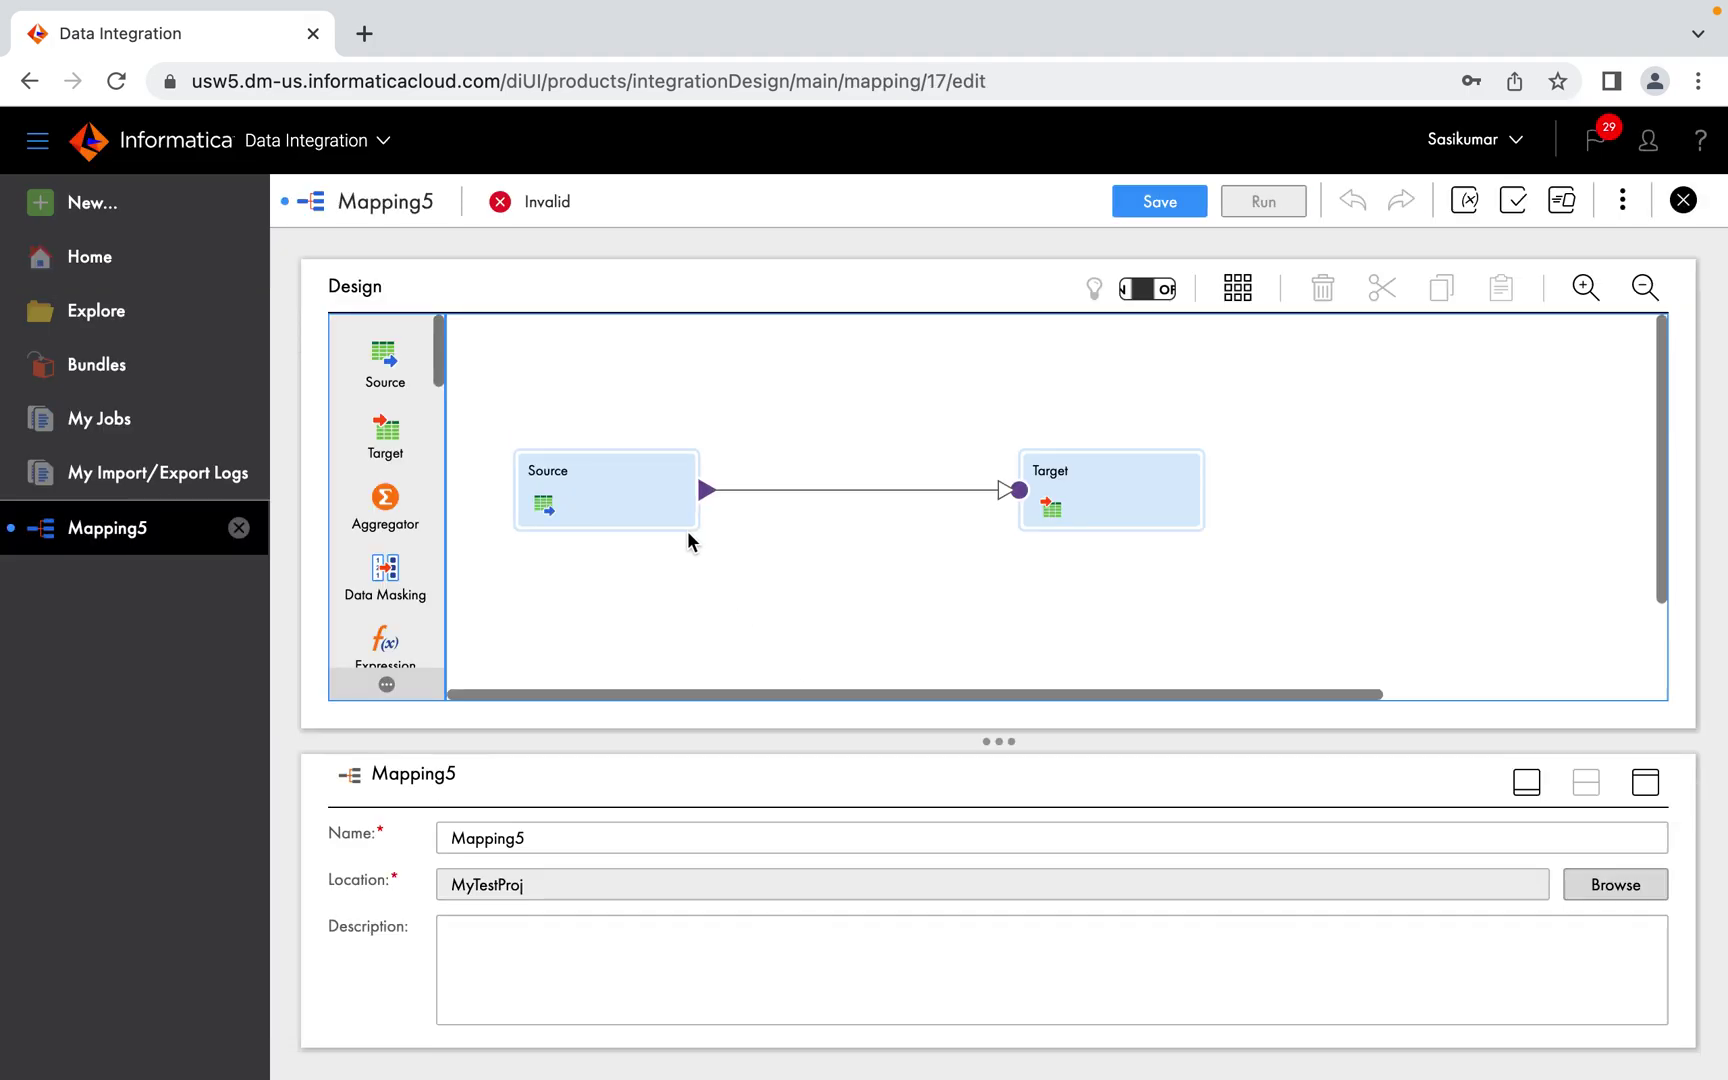
Step: Configure the Source transformation to read the EMP table through the OracleScott_Local connection
{"action": "left_click", "coordinate": [614, 510]}
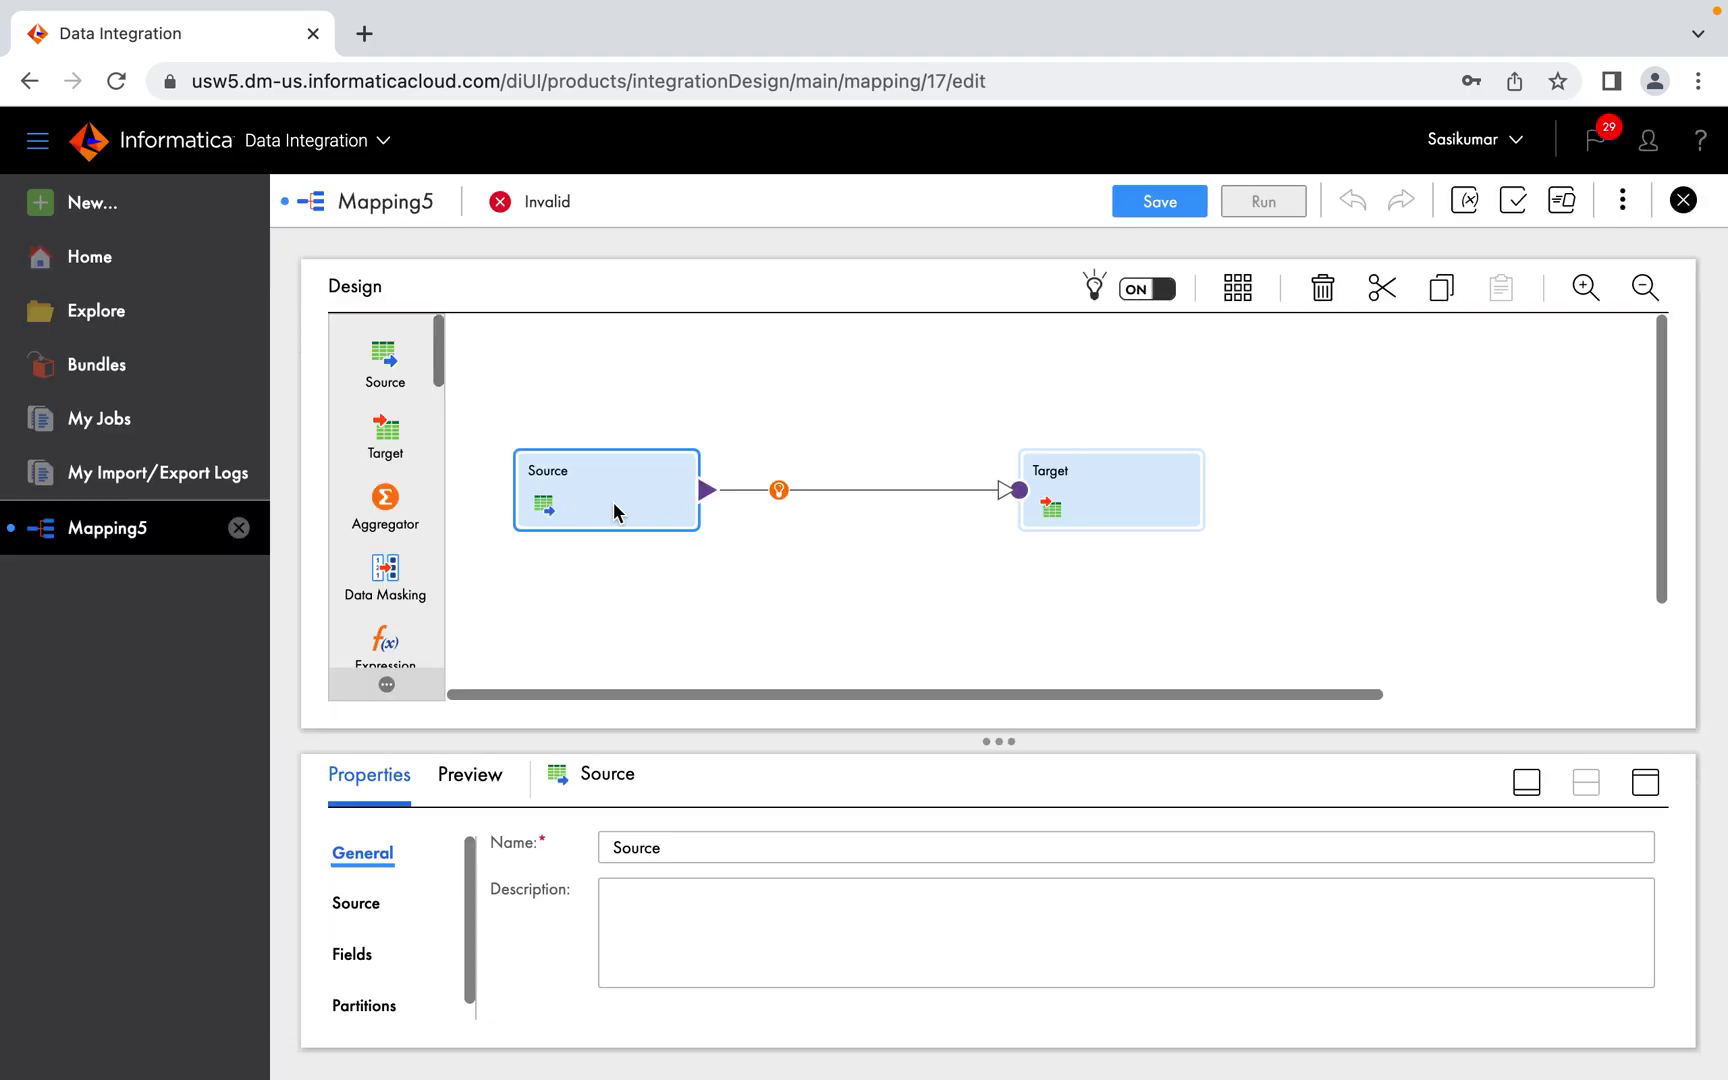
{"action": "left_click", "coordinate": [1655, 795]}
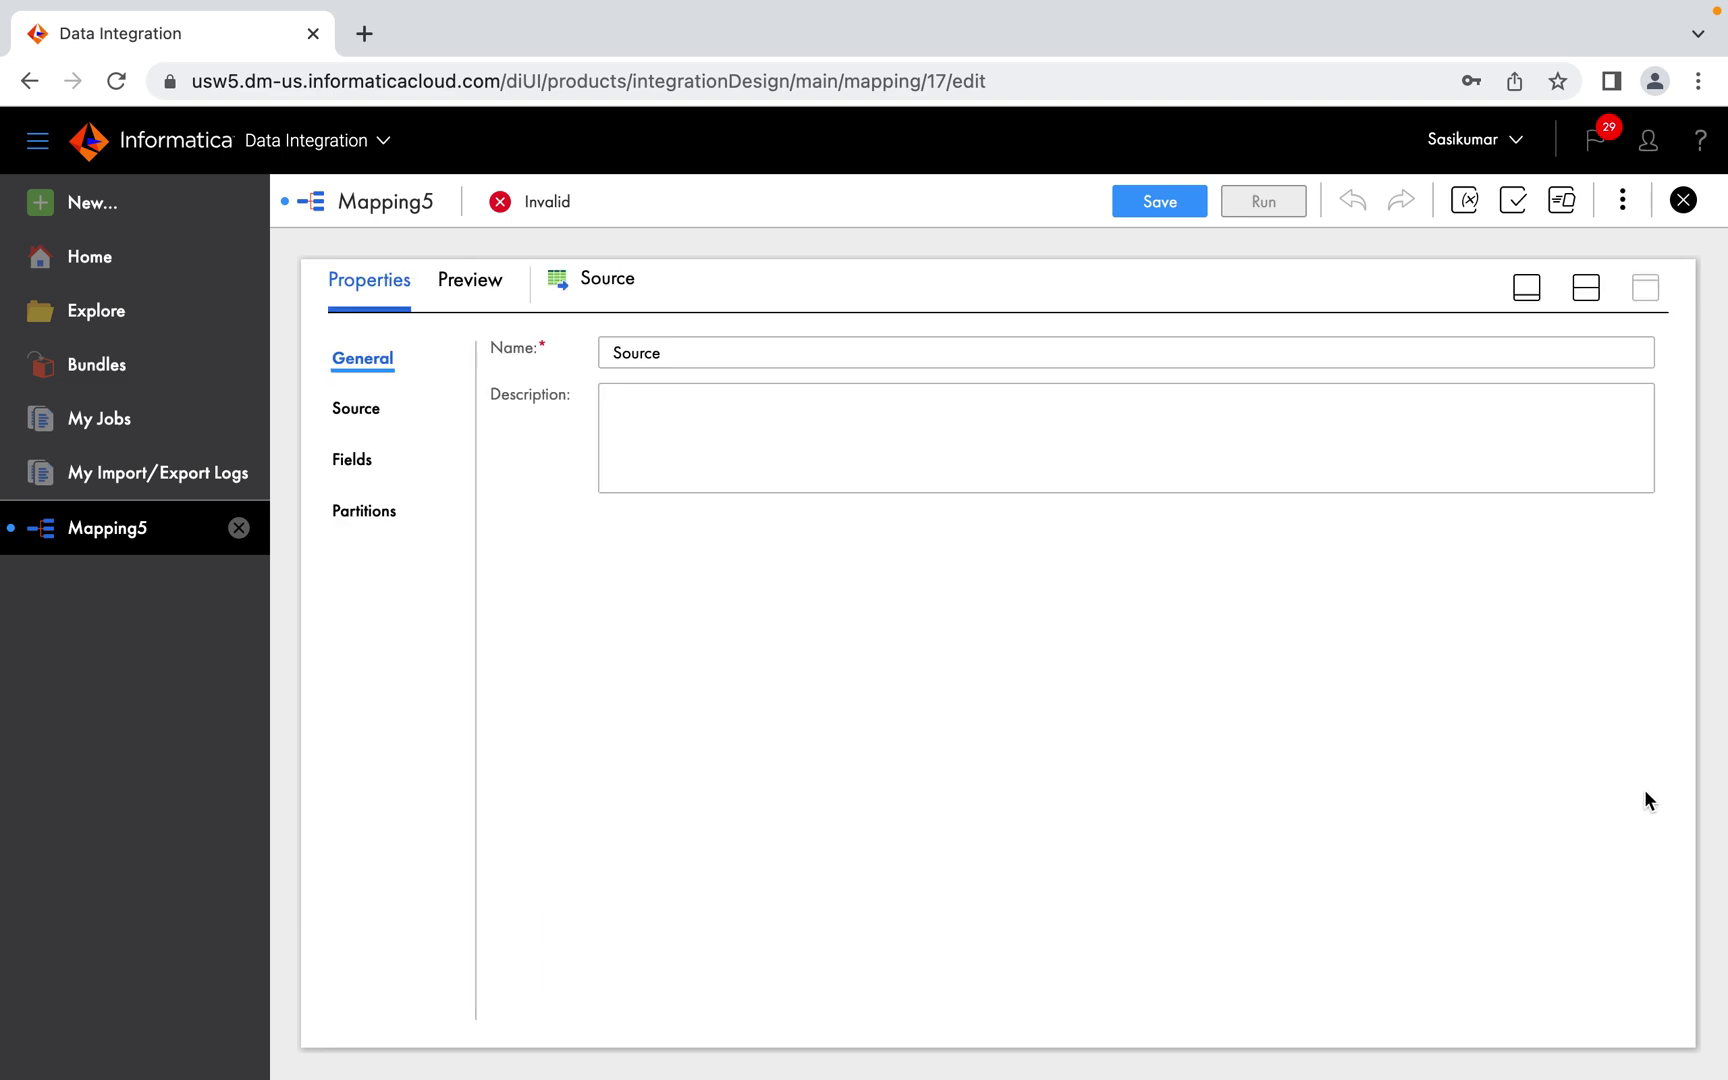
{"action": "left_click", "coordinate": [372, 412]}
{"action": "left_click", "coordinate": [948, 416]}
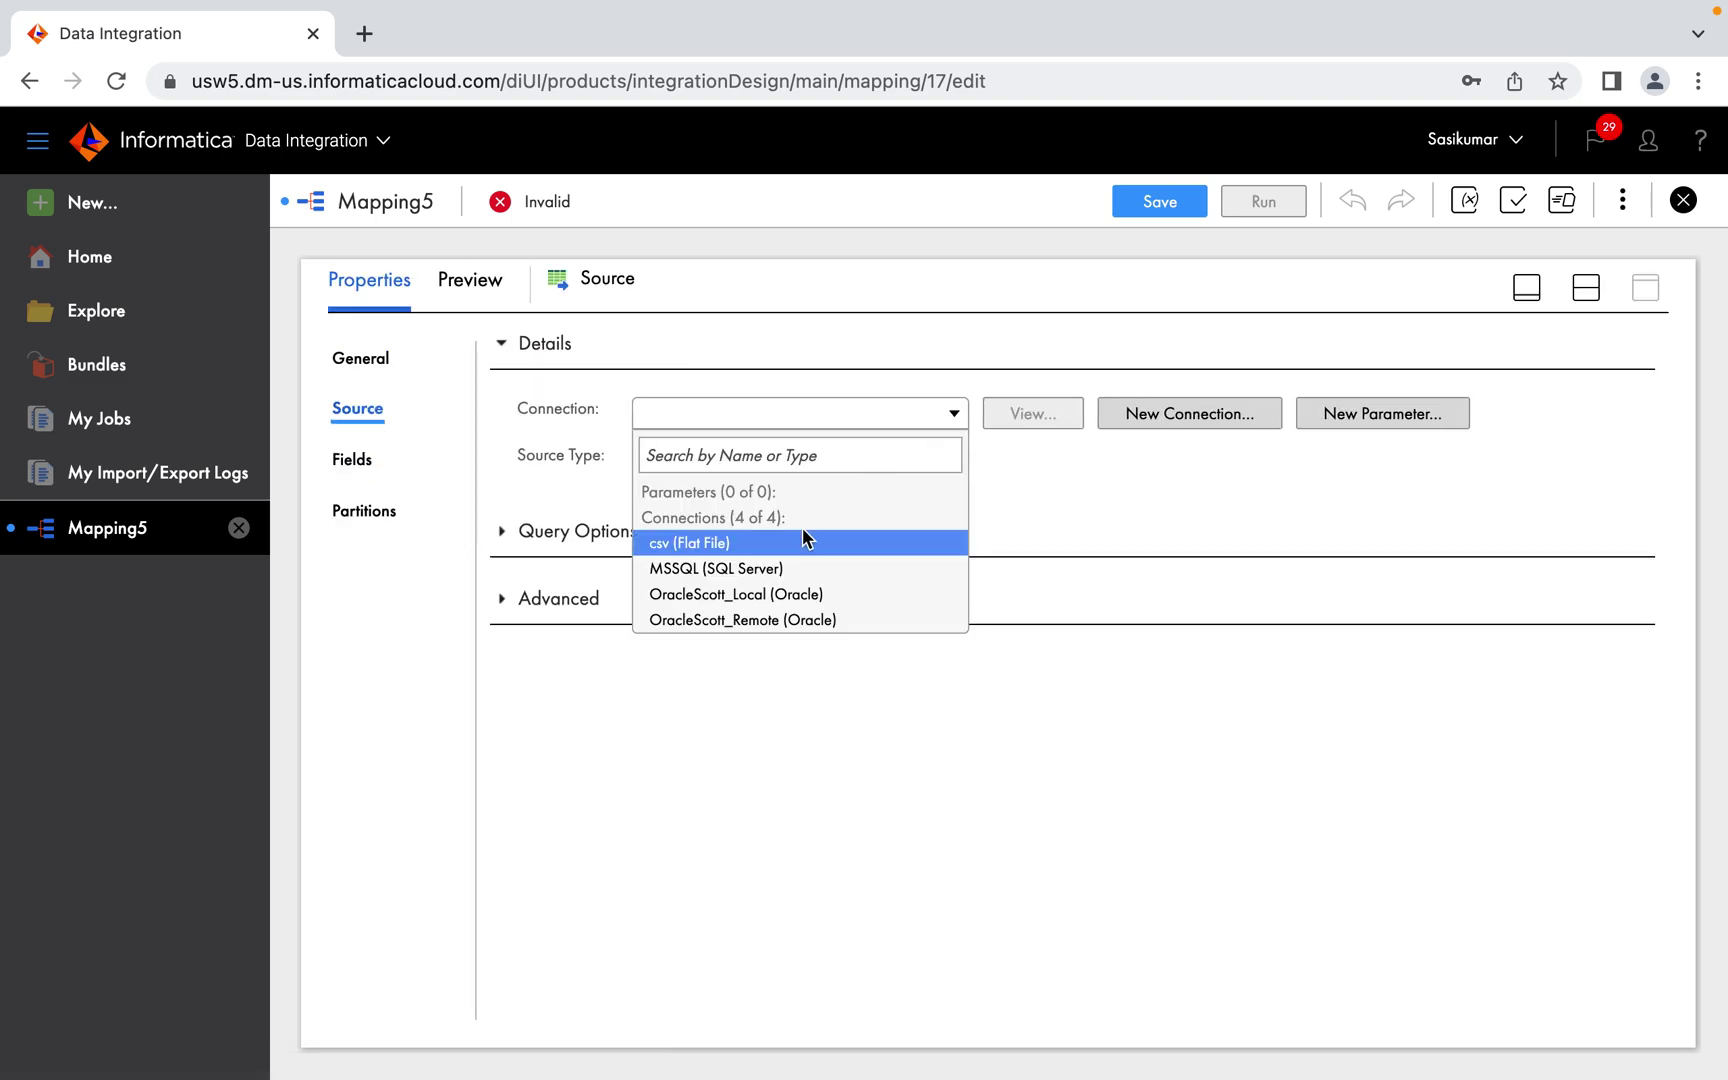
{"action": "left_click", "coordinate": [786, 593]}
{"action": "left_click", "coordinate": [996, 507]}
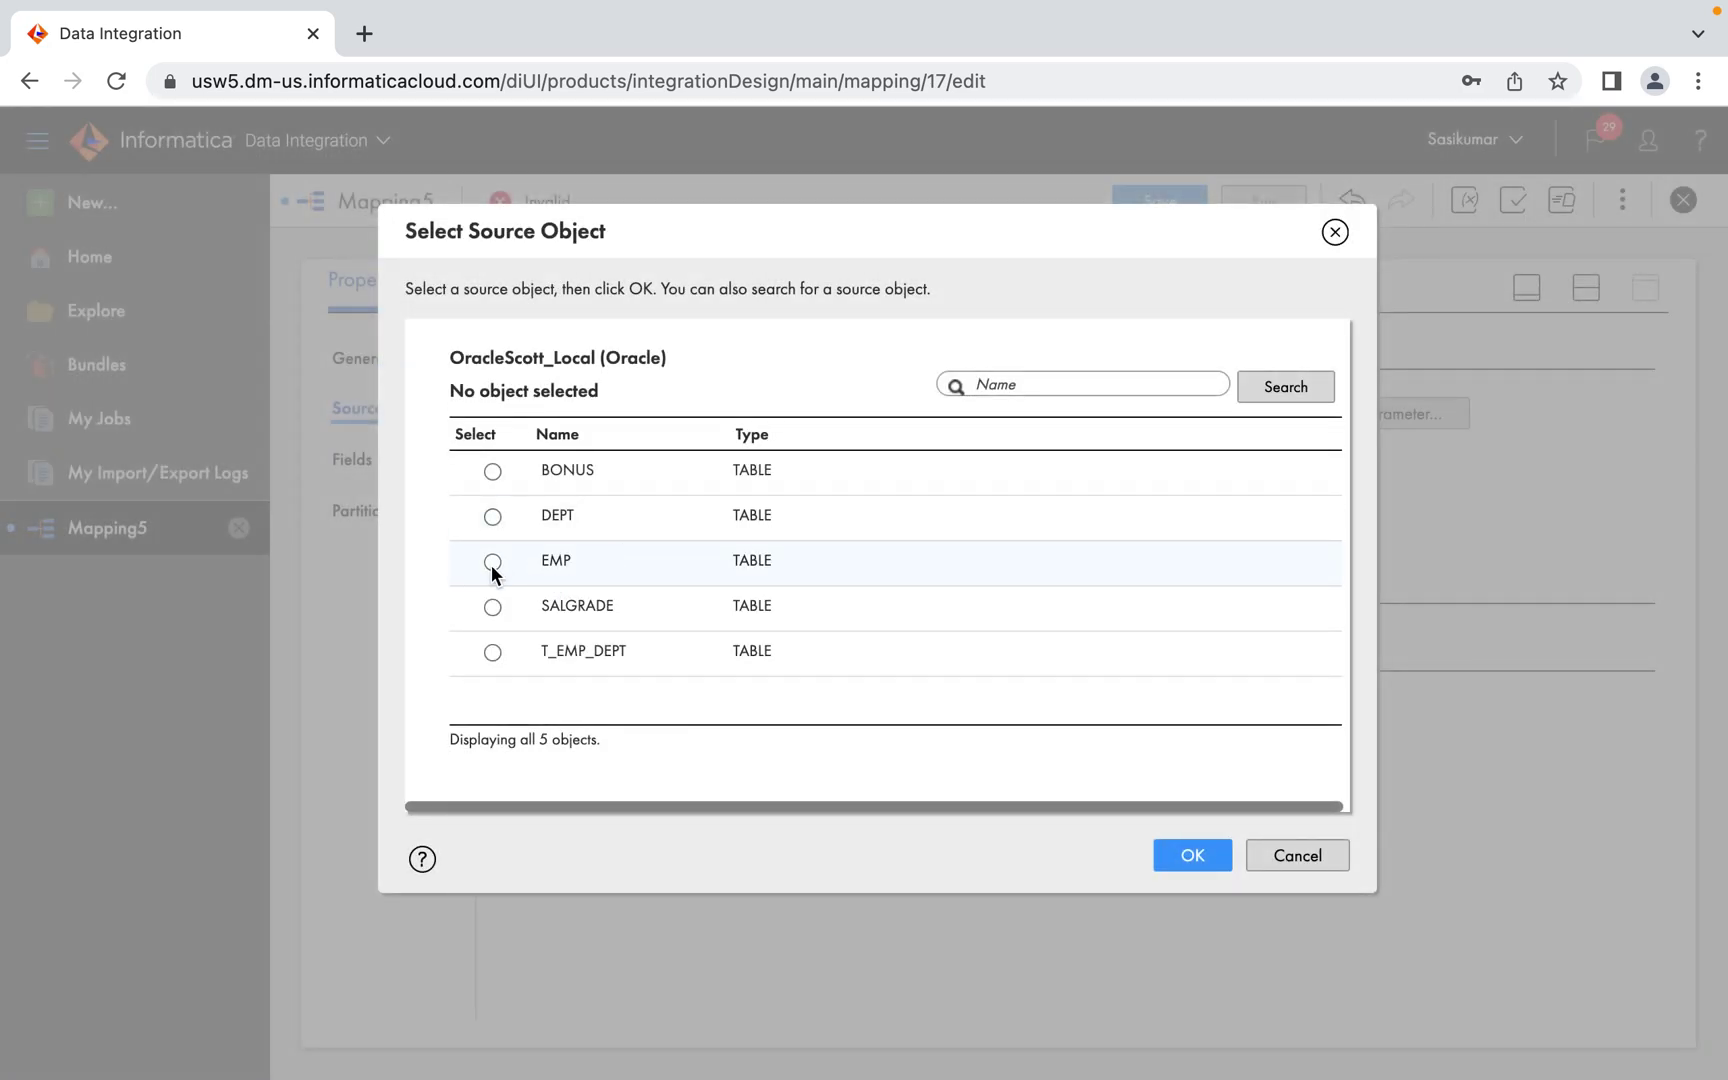
{"action": "left_click", "coordinate": [492, 563]}
{"action": "left_click", "coordinate": [1193, 848]}
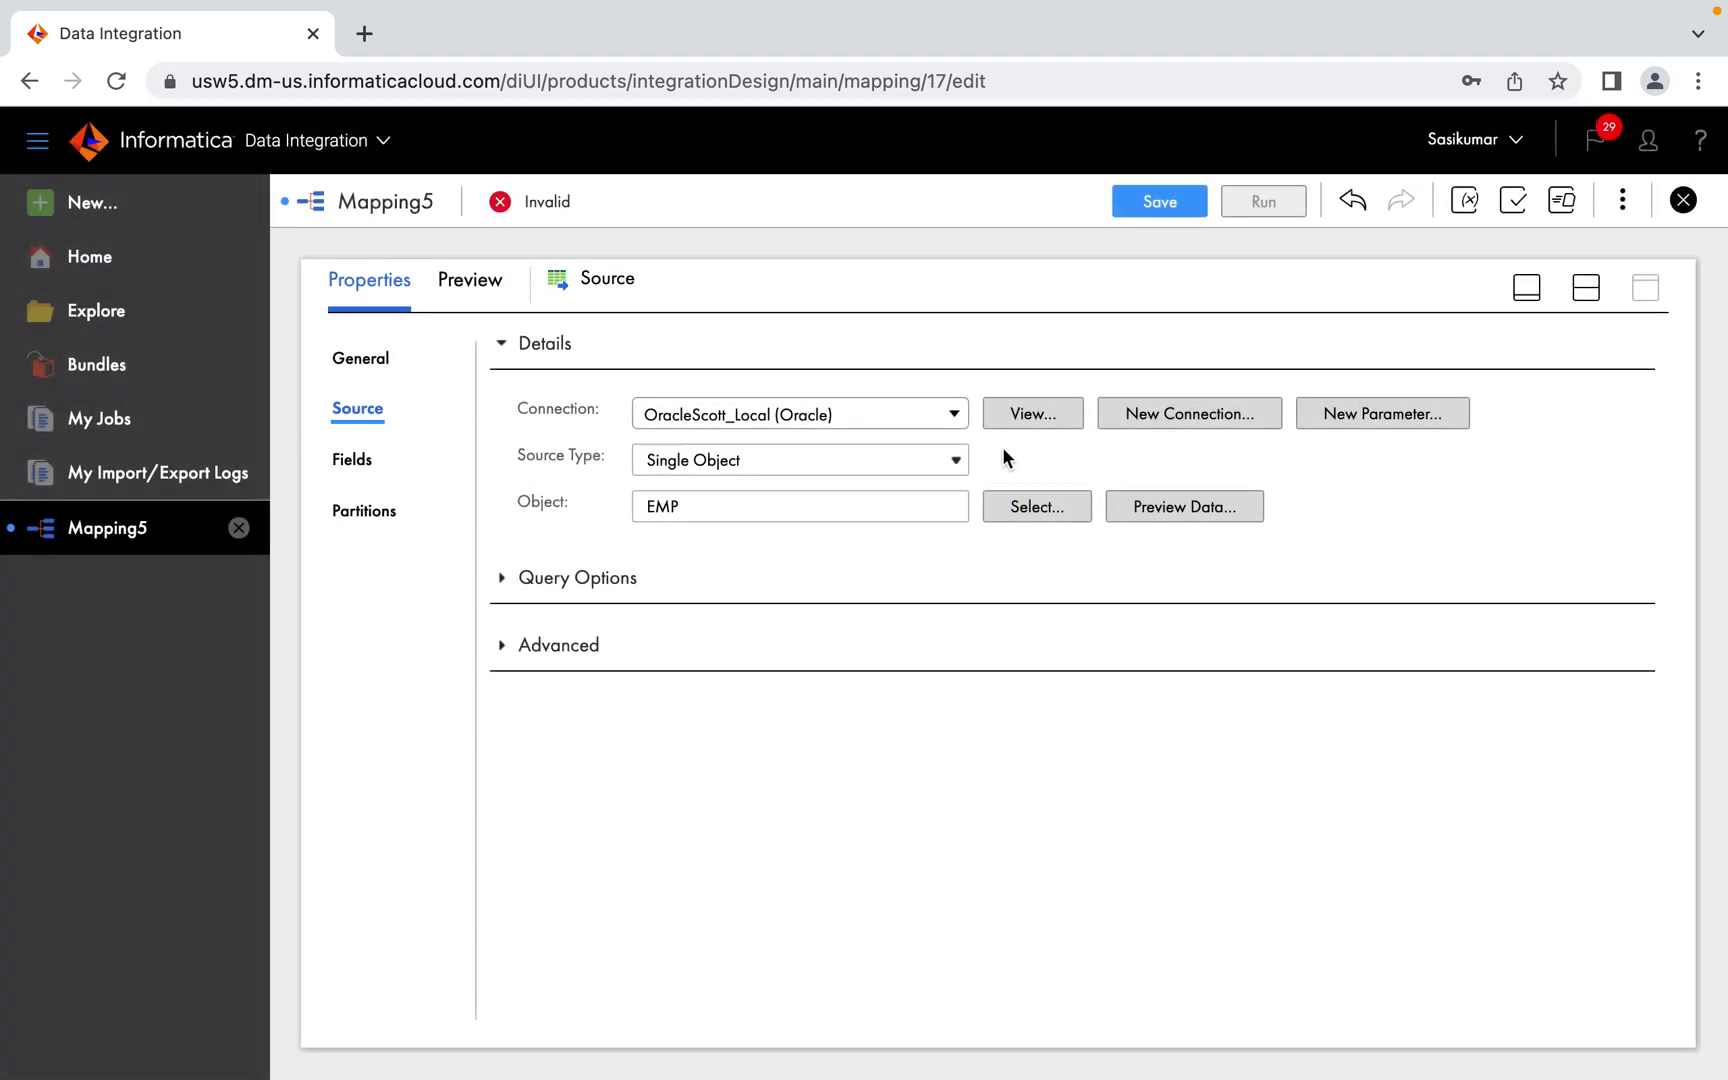
Step: Insert a Lookup transformation on the link between Source and Target
{"action": "left_click", "coordinate": [1526, 288]}
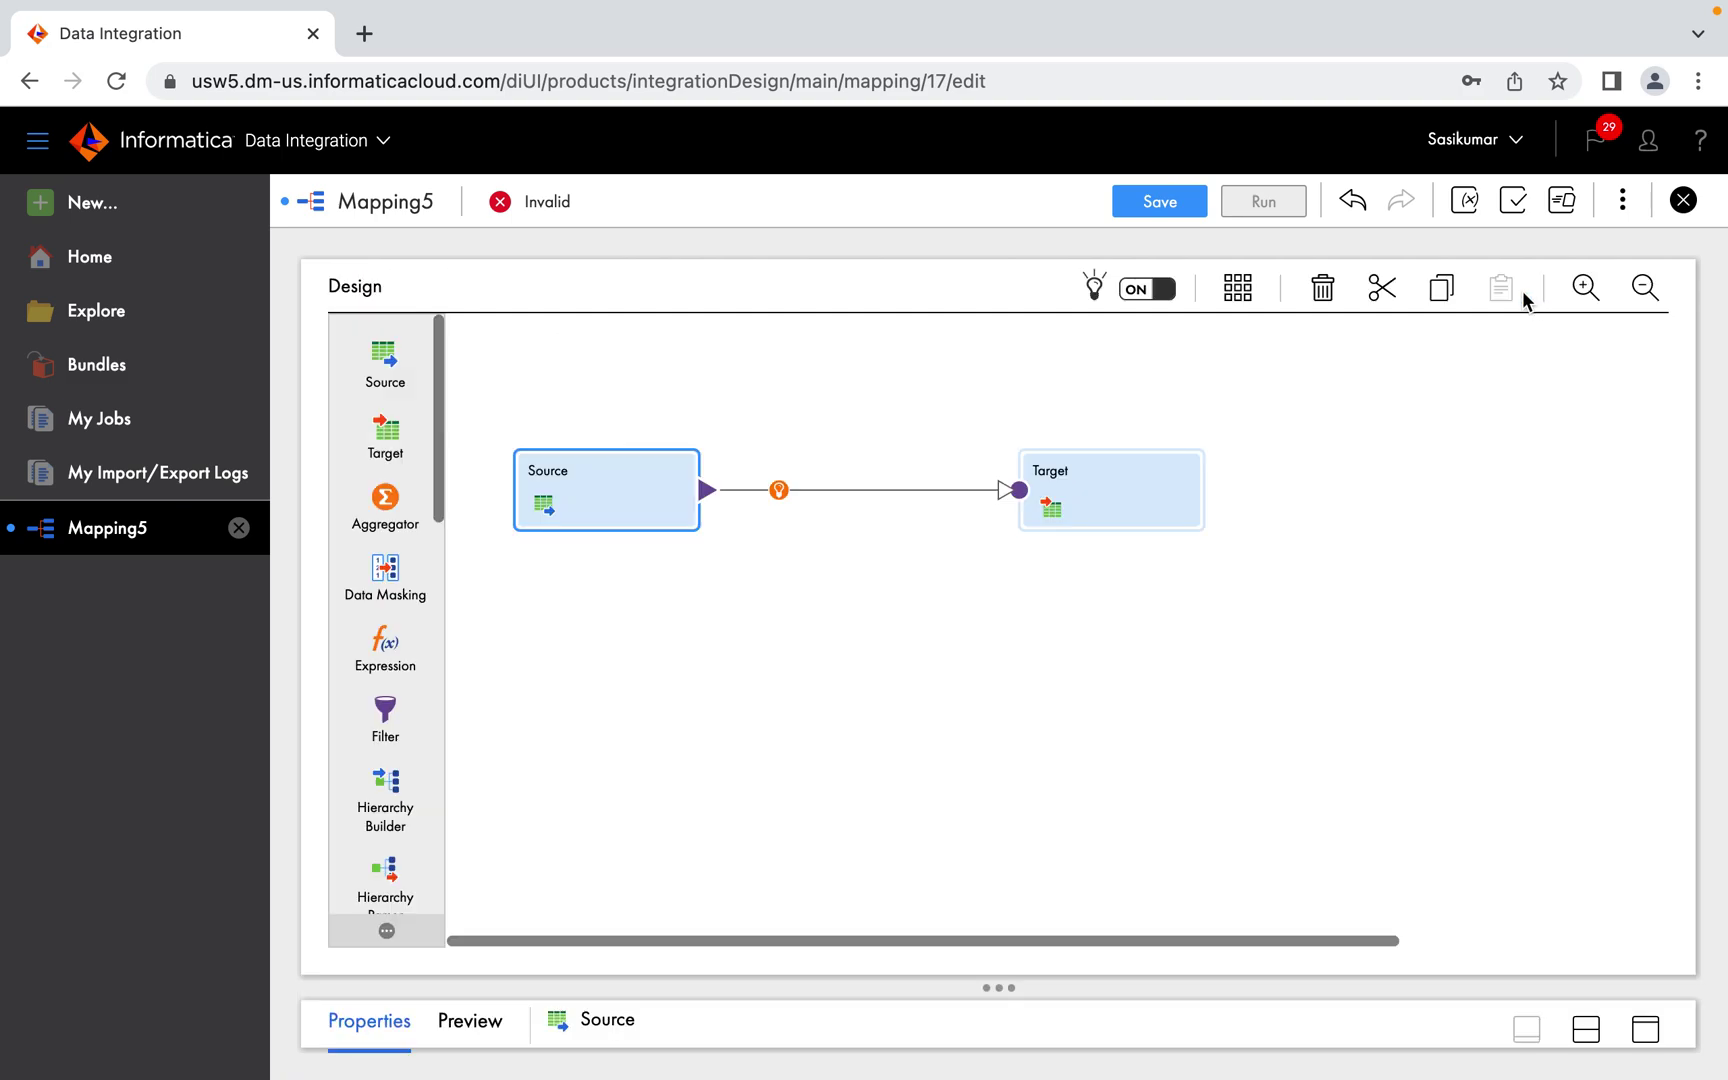
{"action": "left_click", "coordinate": [779, 490]}
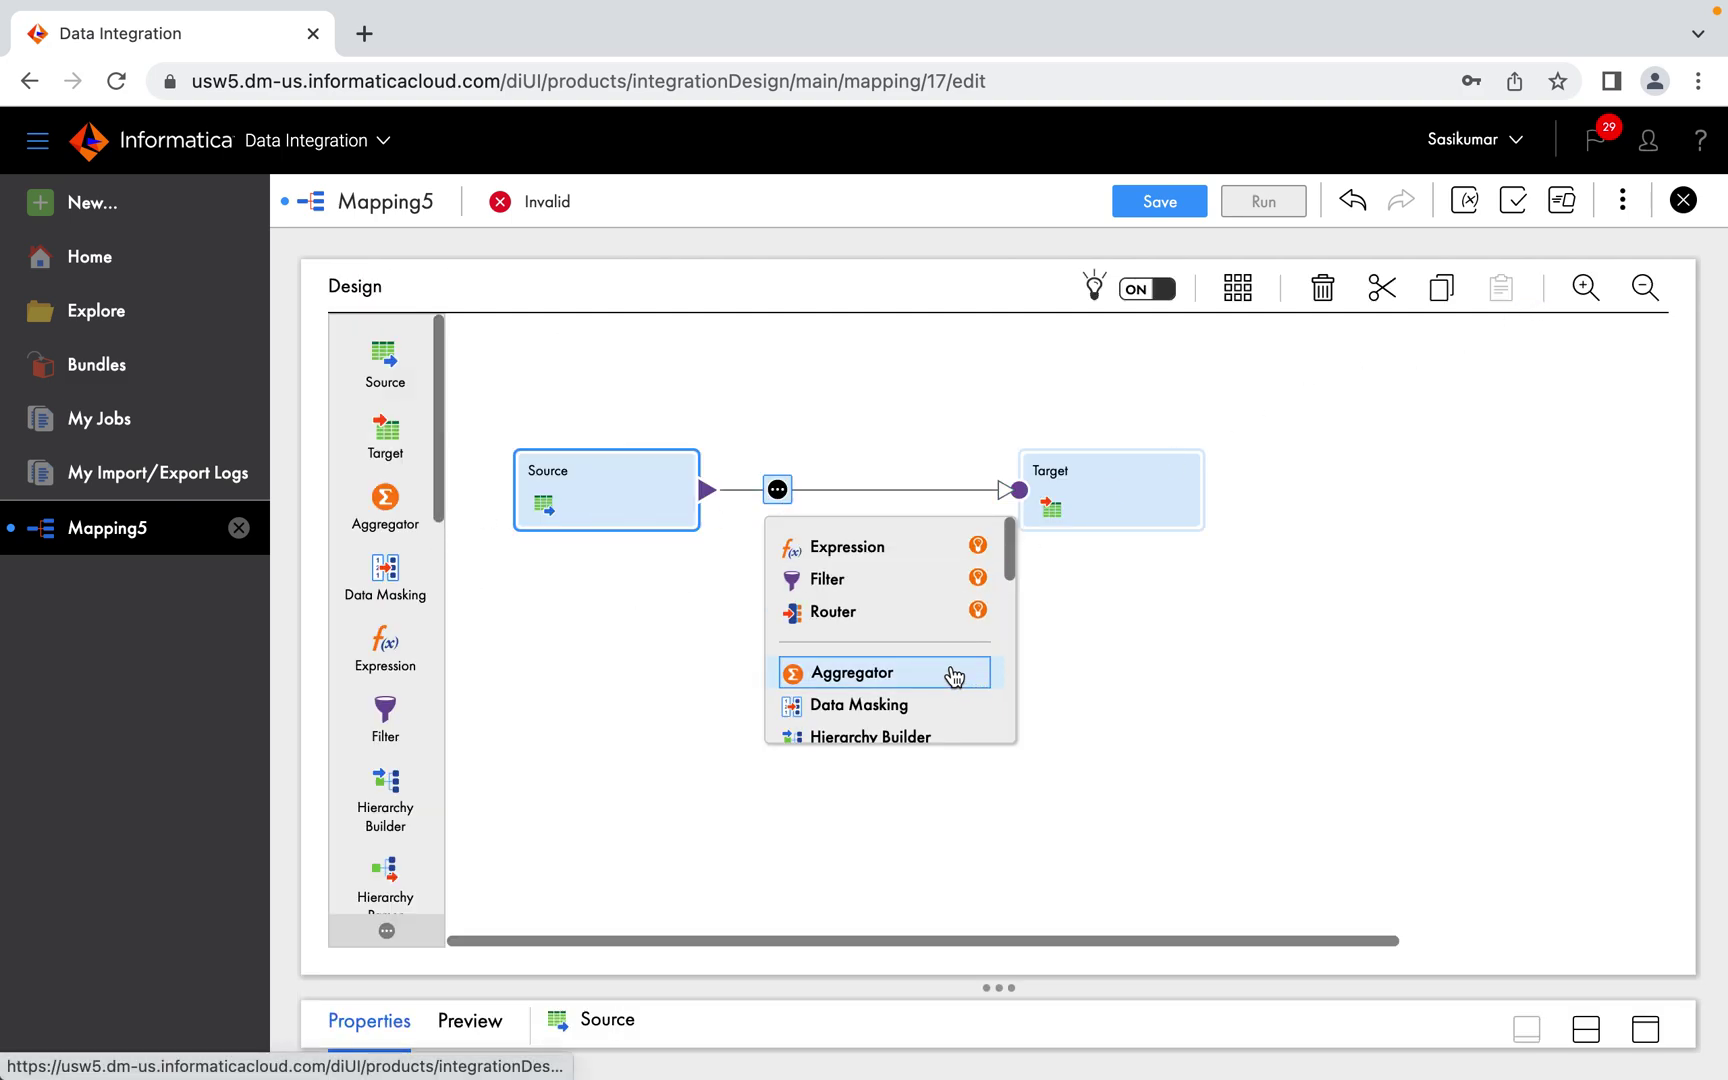
{"action": "left_click_drag", "start_coordinate": [1010, 573], "coordinate": [1008, 628]}
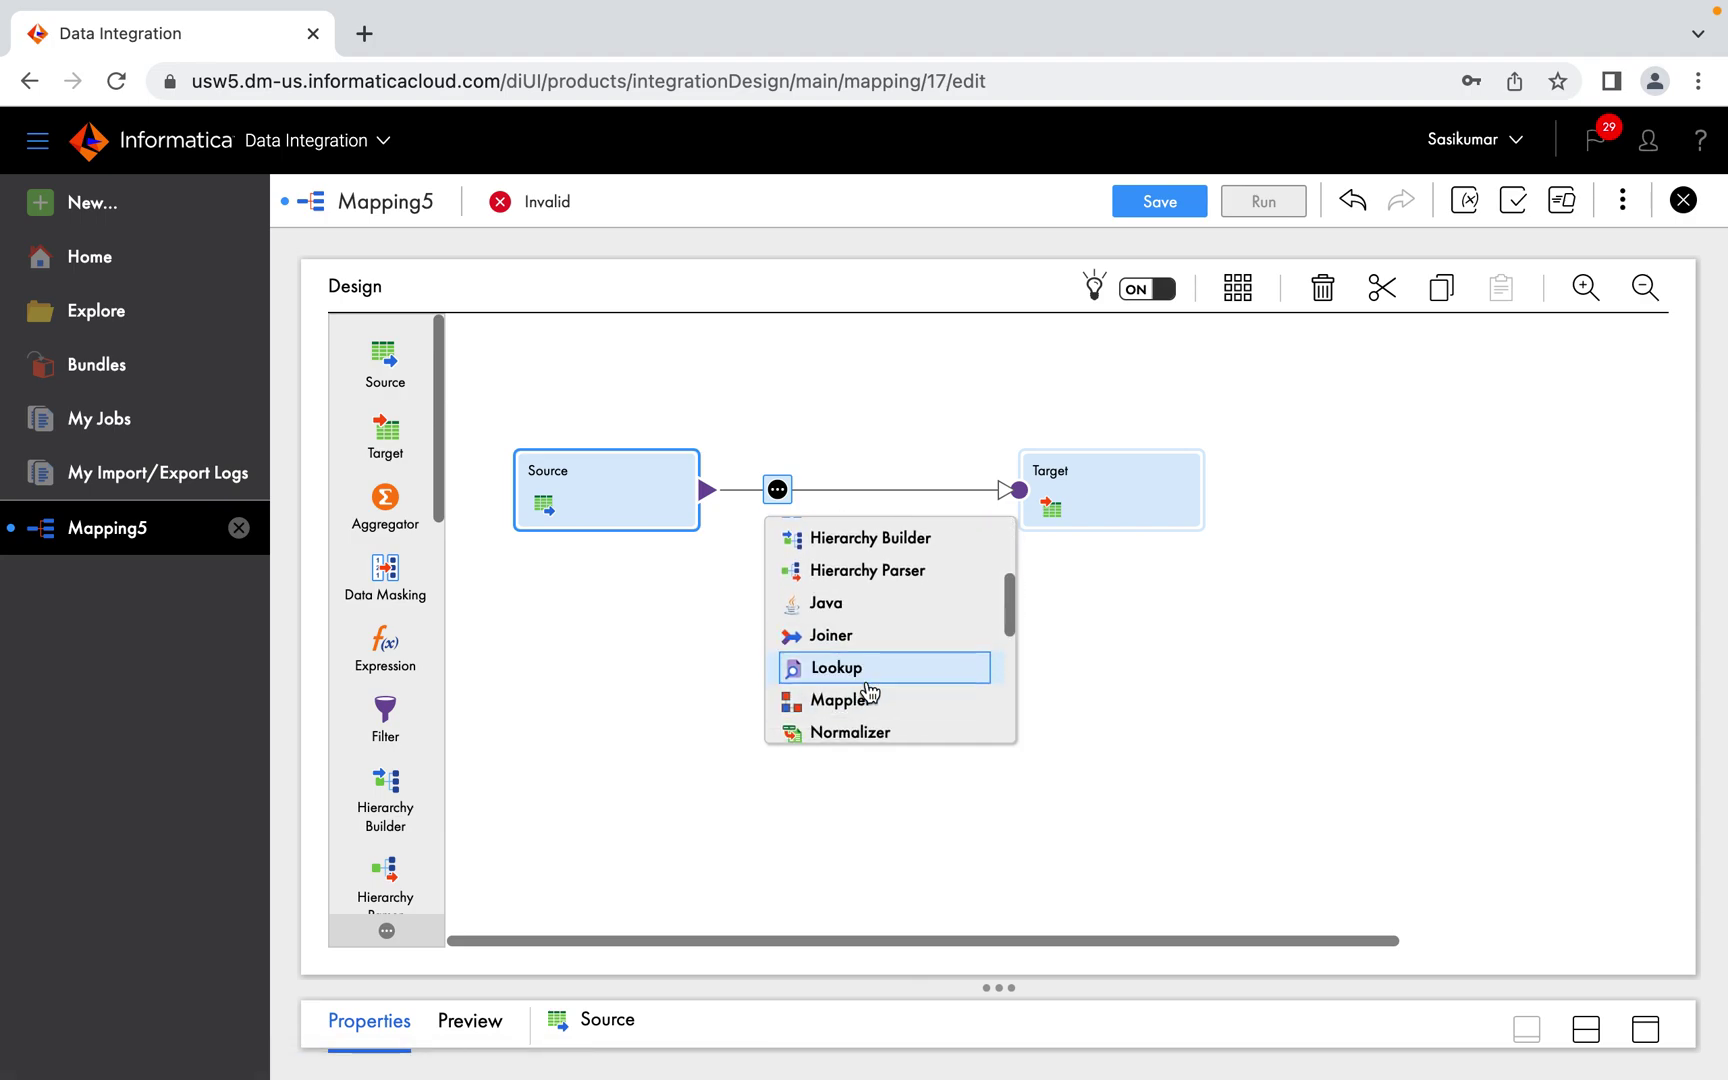
{"action": "left_click", "coordinate": [868, 686]}
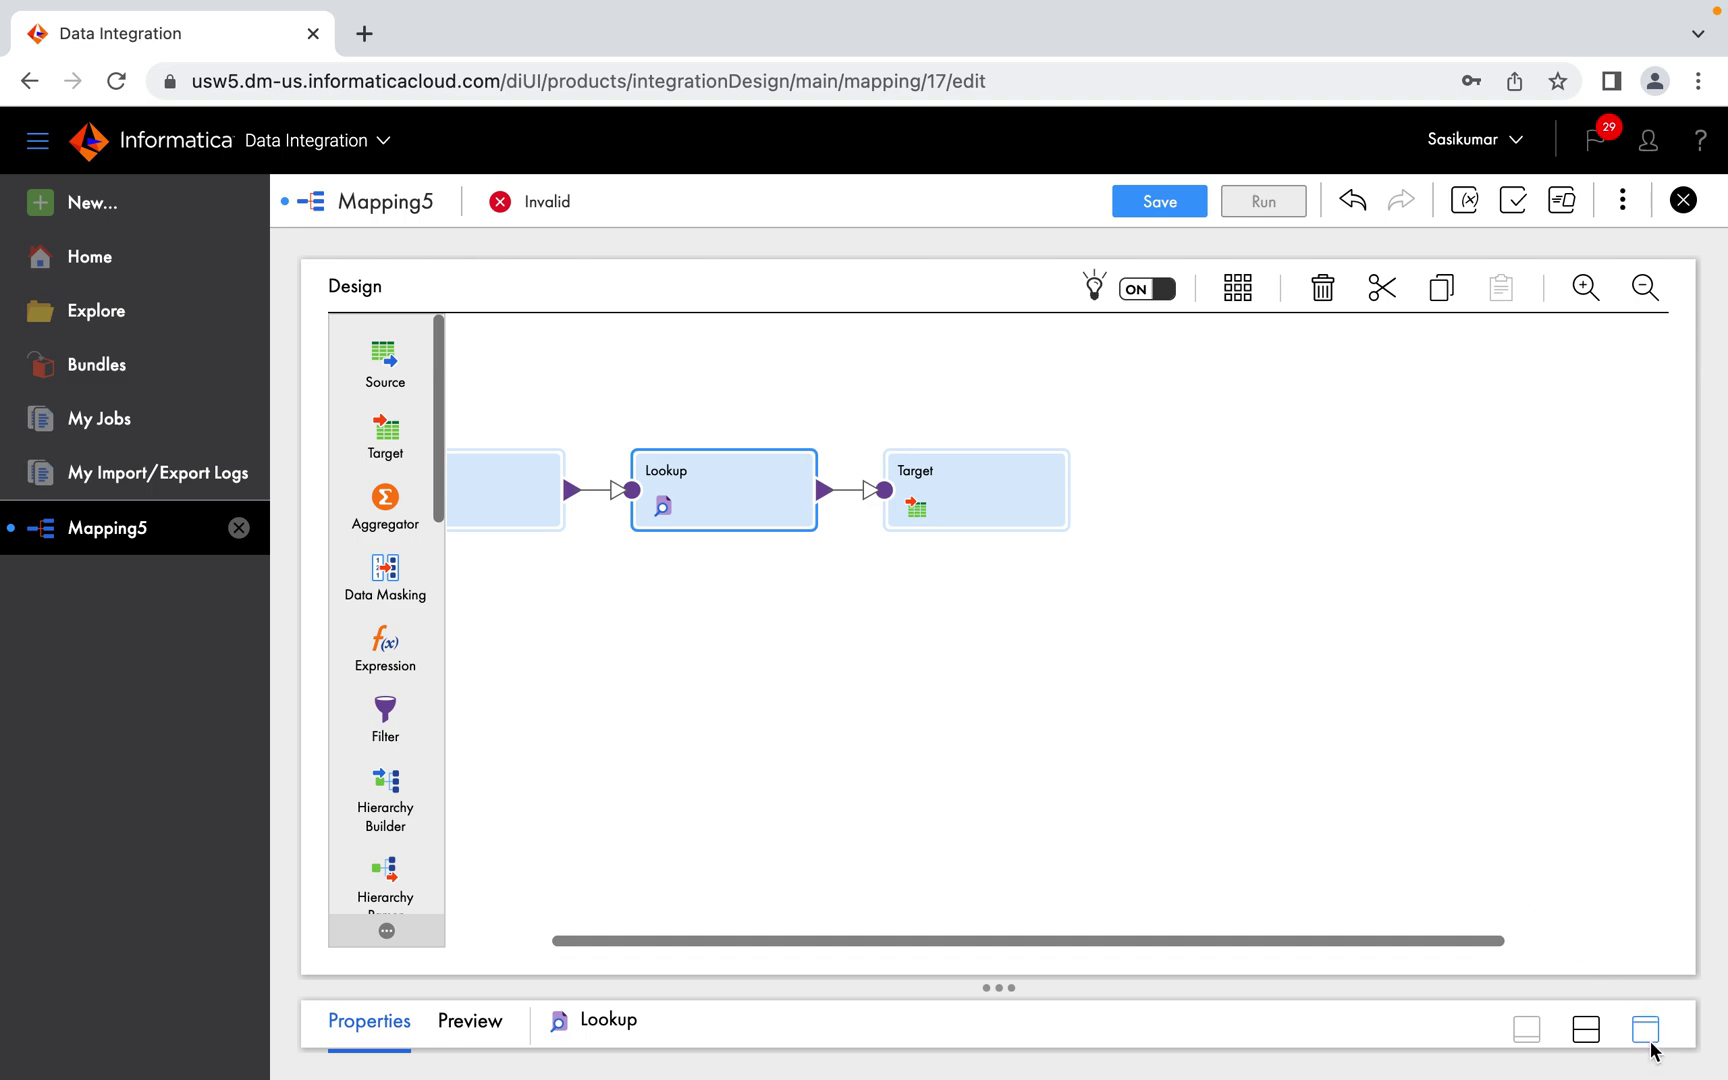
Step: Set the Lookup's connection to OracleScott_Local and its lookup object to the DEPT table
{"action": "left_click", "coordinate": [1647, 1036]}
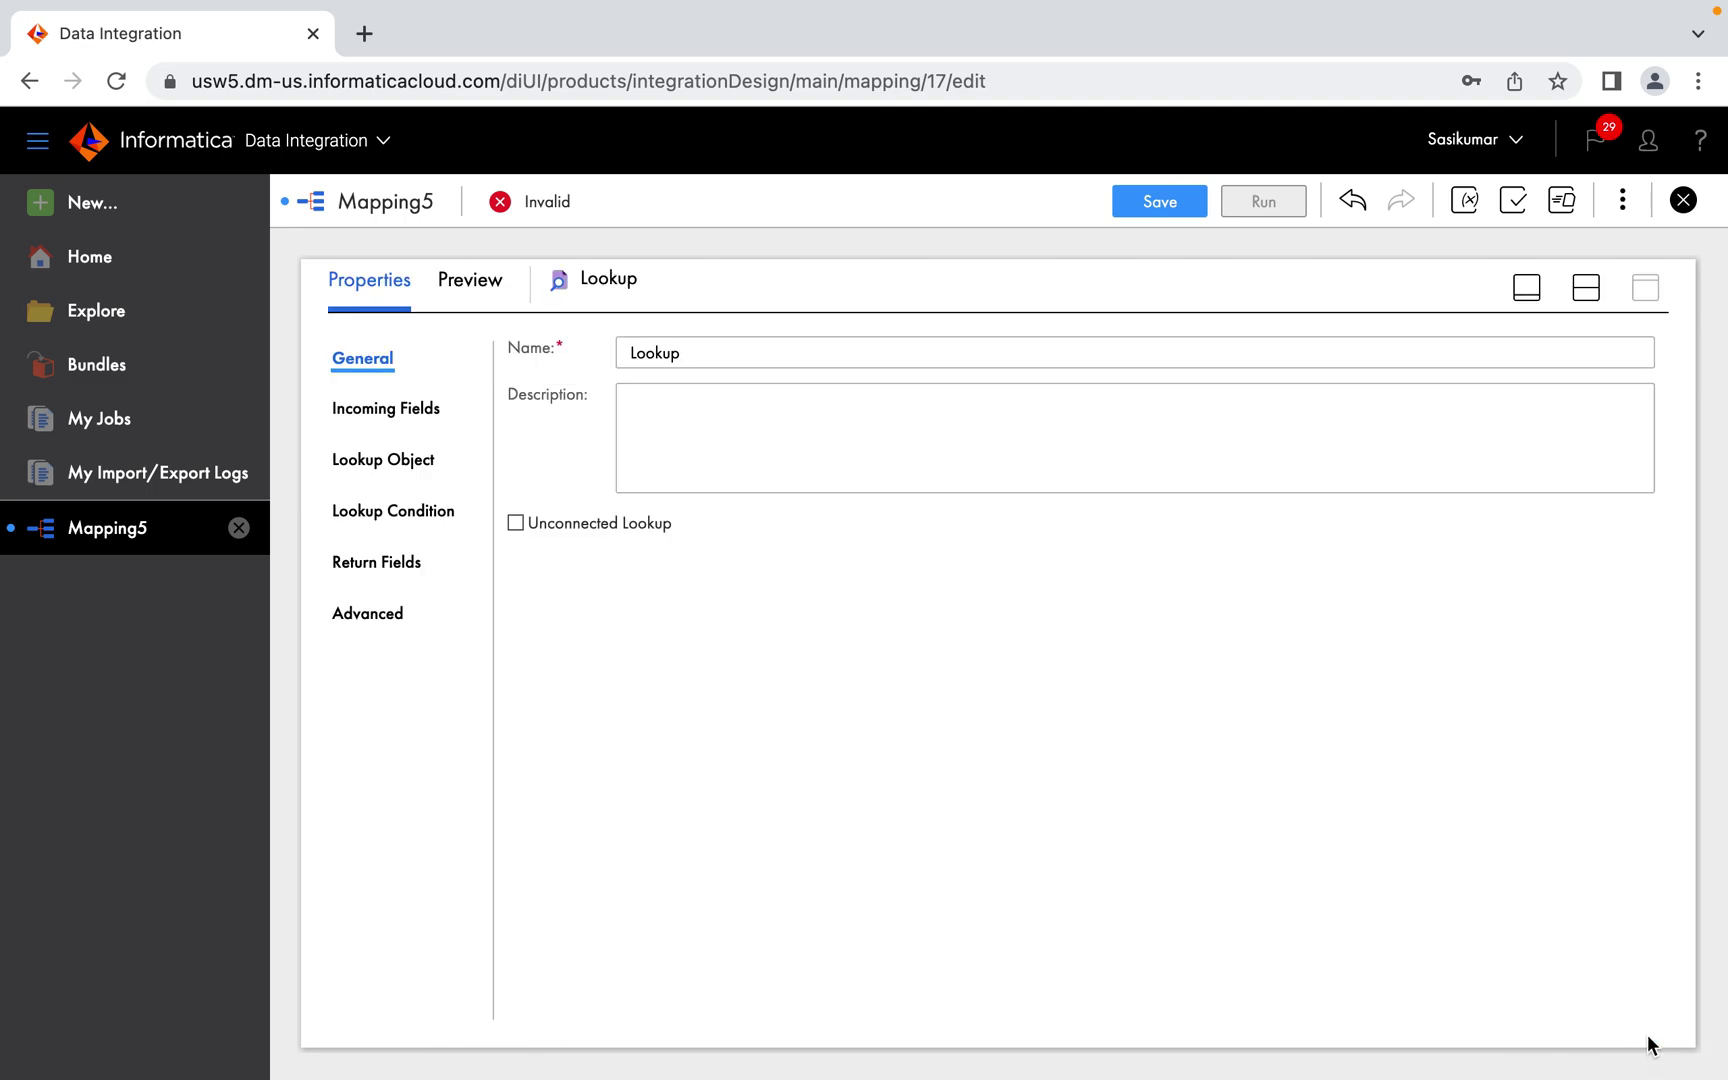
{"action": "left_click", "coordinate": [399, 464]}
{"action": "left_click", "coordinate": [966, 414]}
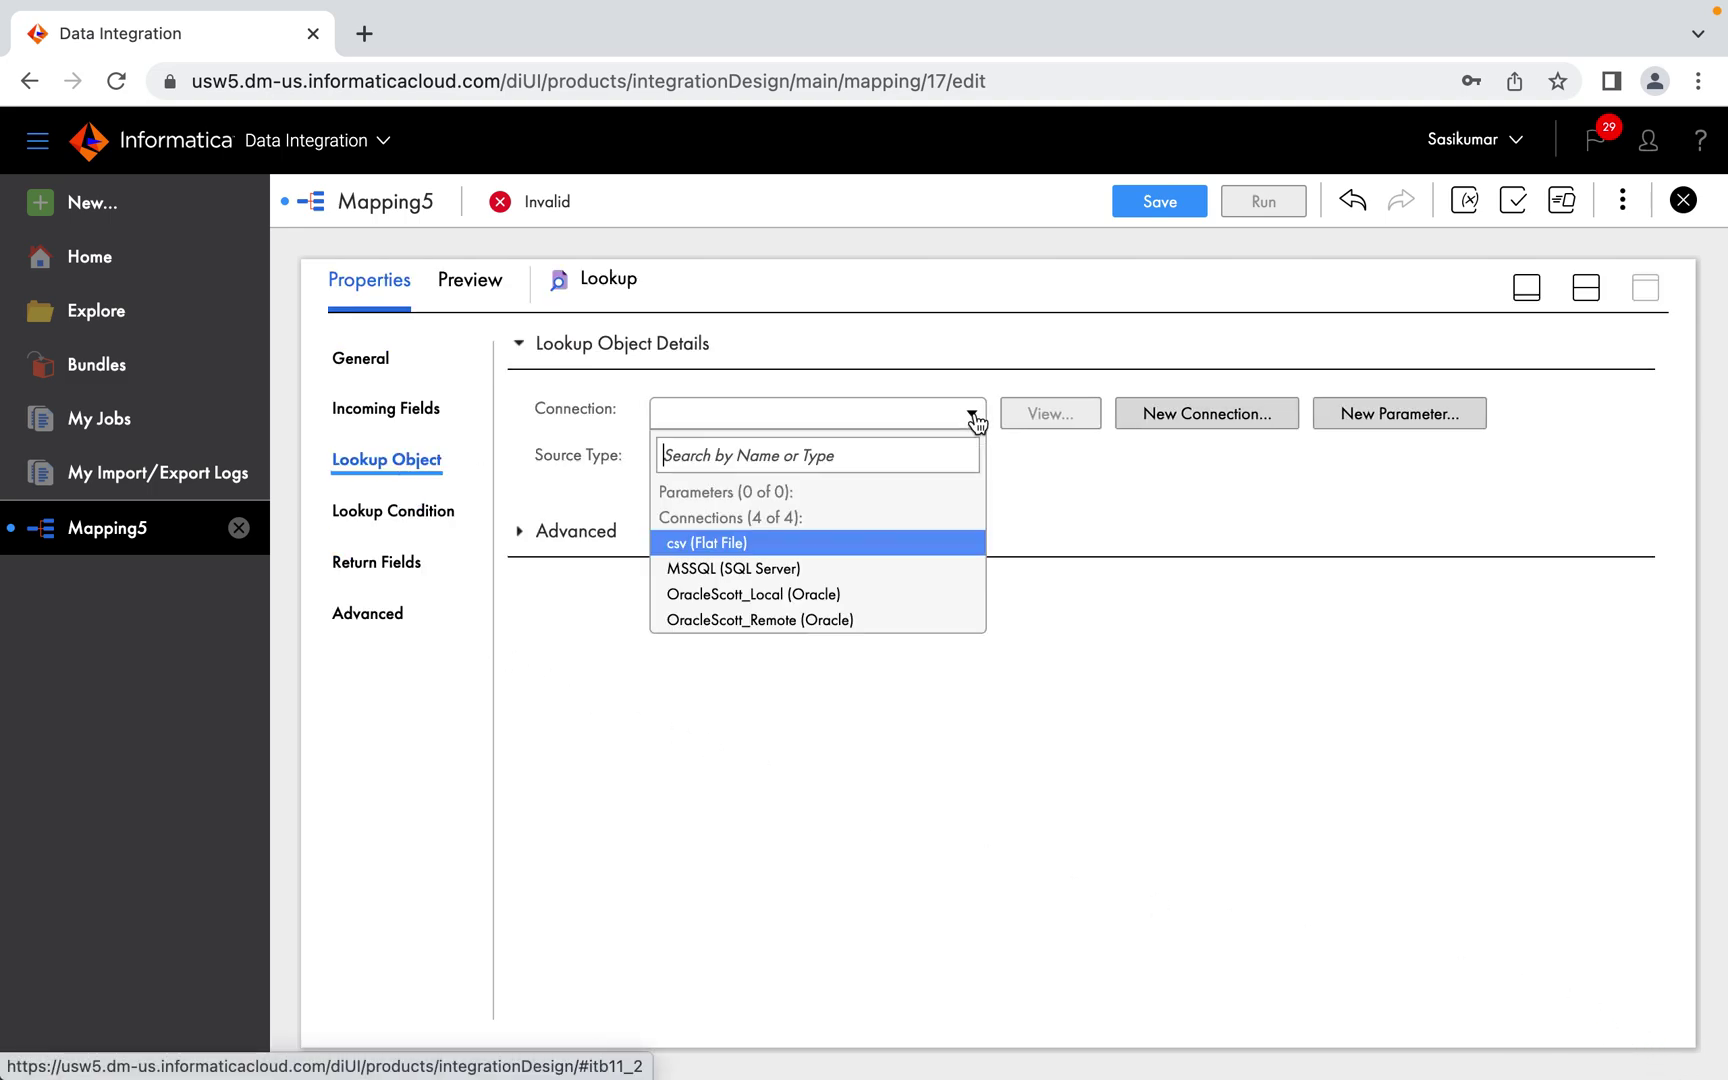
{"action": "left_click", "coordinate": [813, 594]}
{"action": "left_click", "coordinate": [1075, 506]}
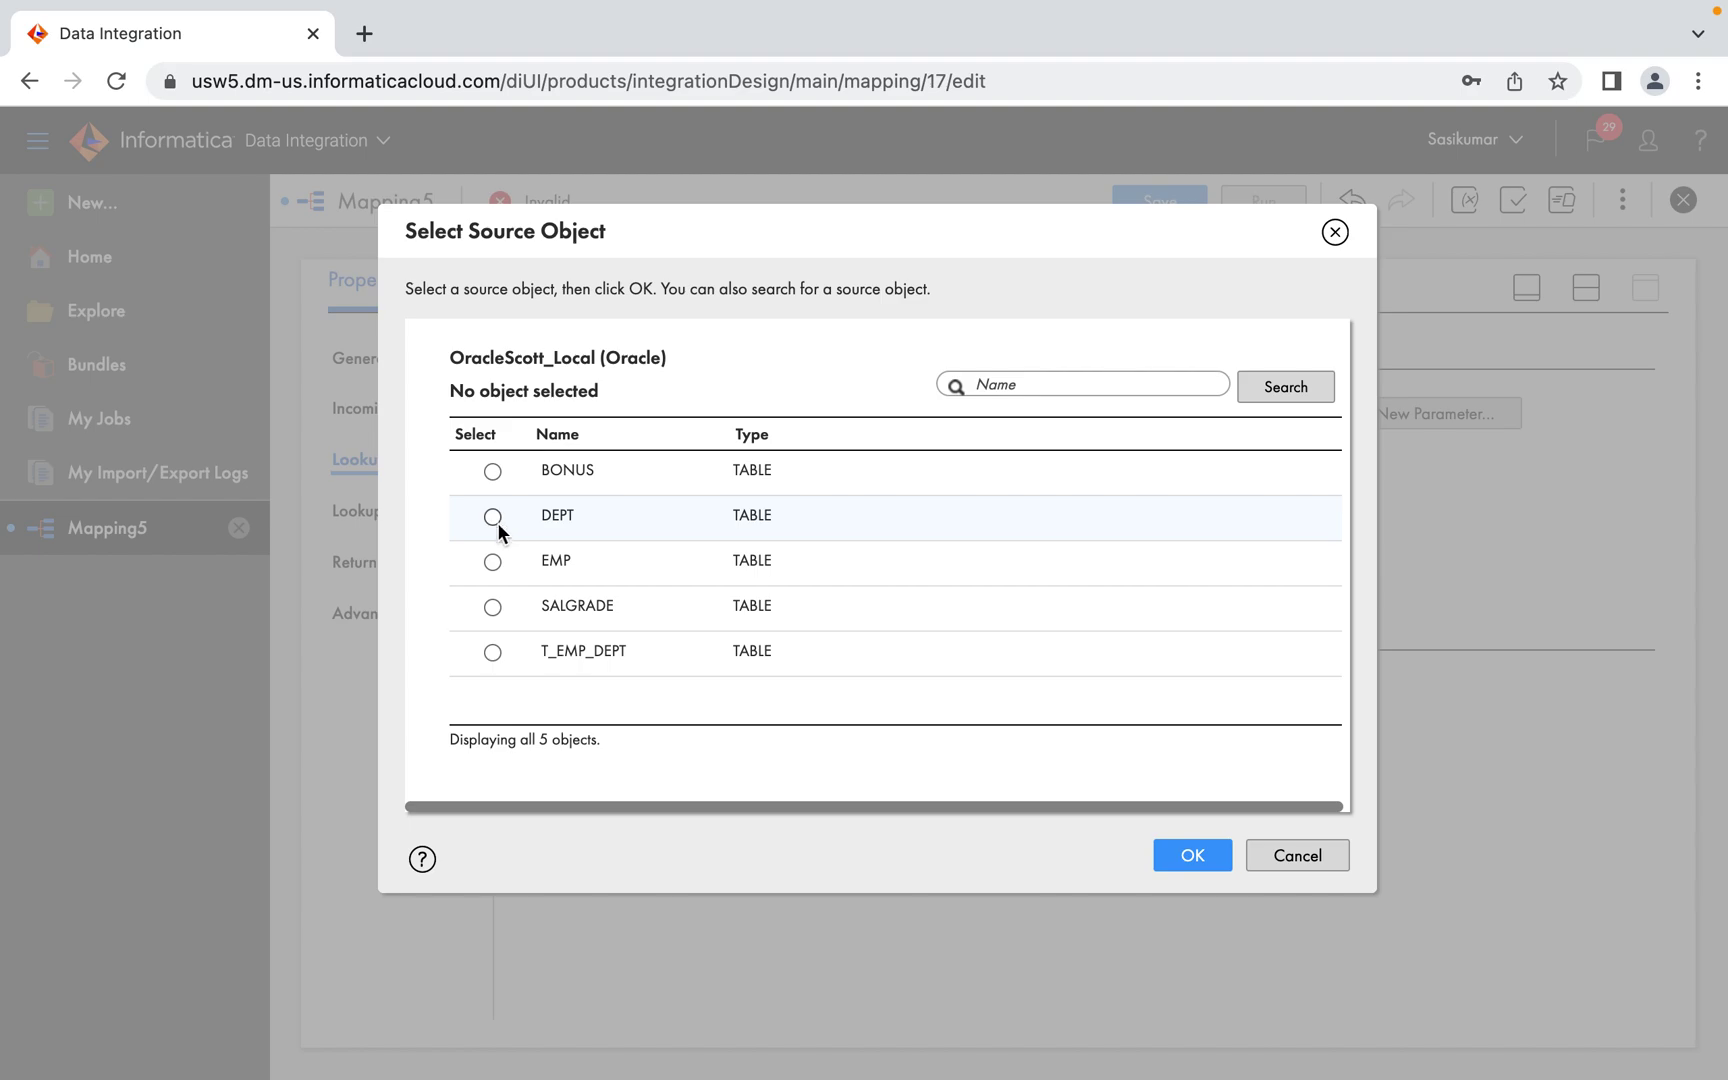
{"action": "left_click", "coordinate": [493, 517]}
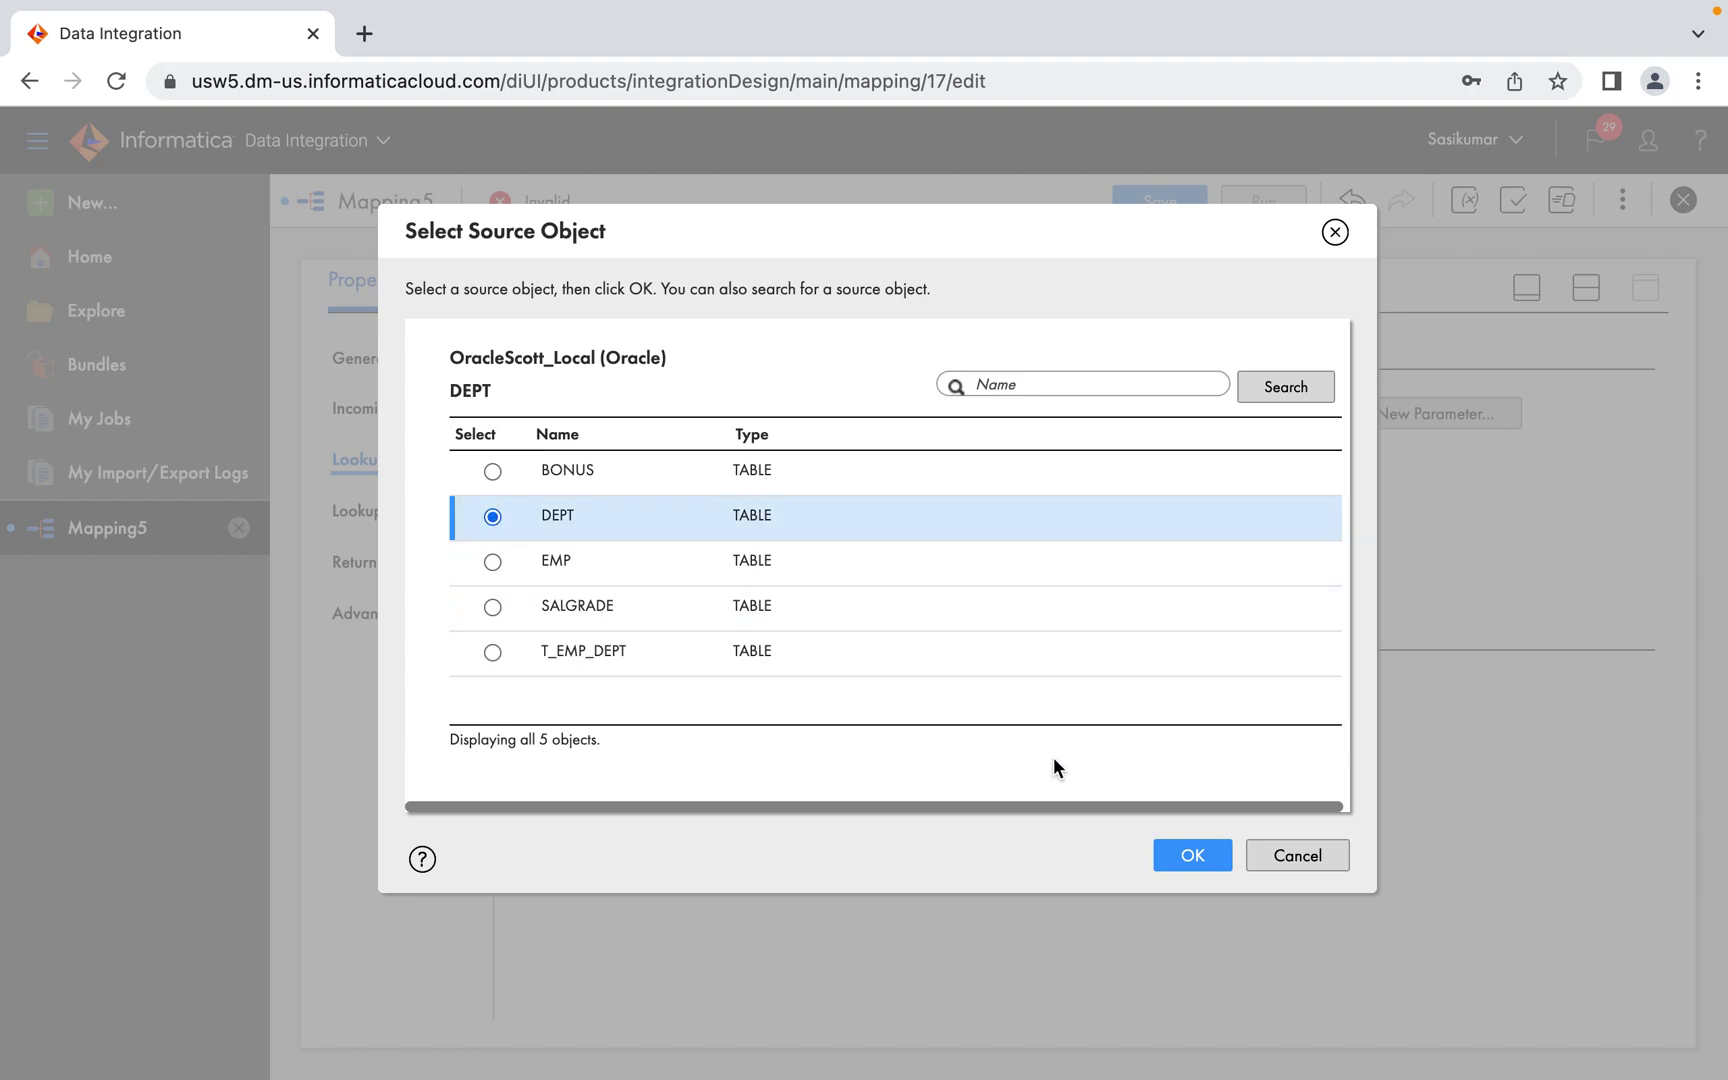
{"action": "left_click", "coordinate": [1208, 864]}
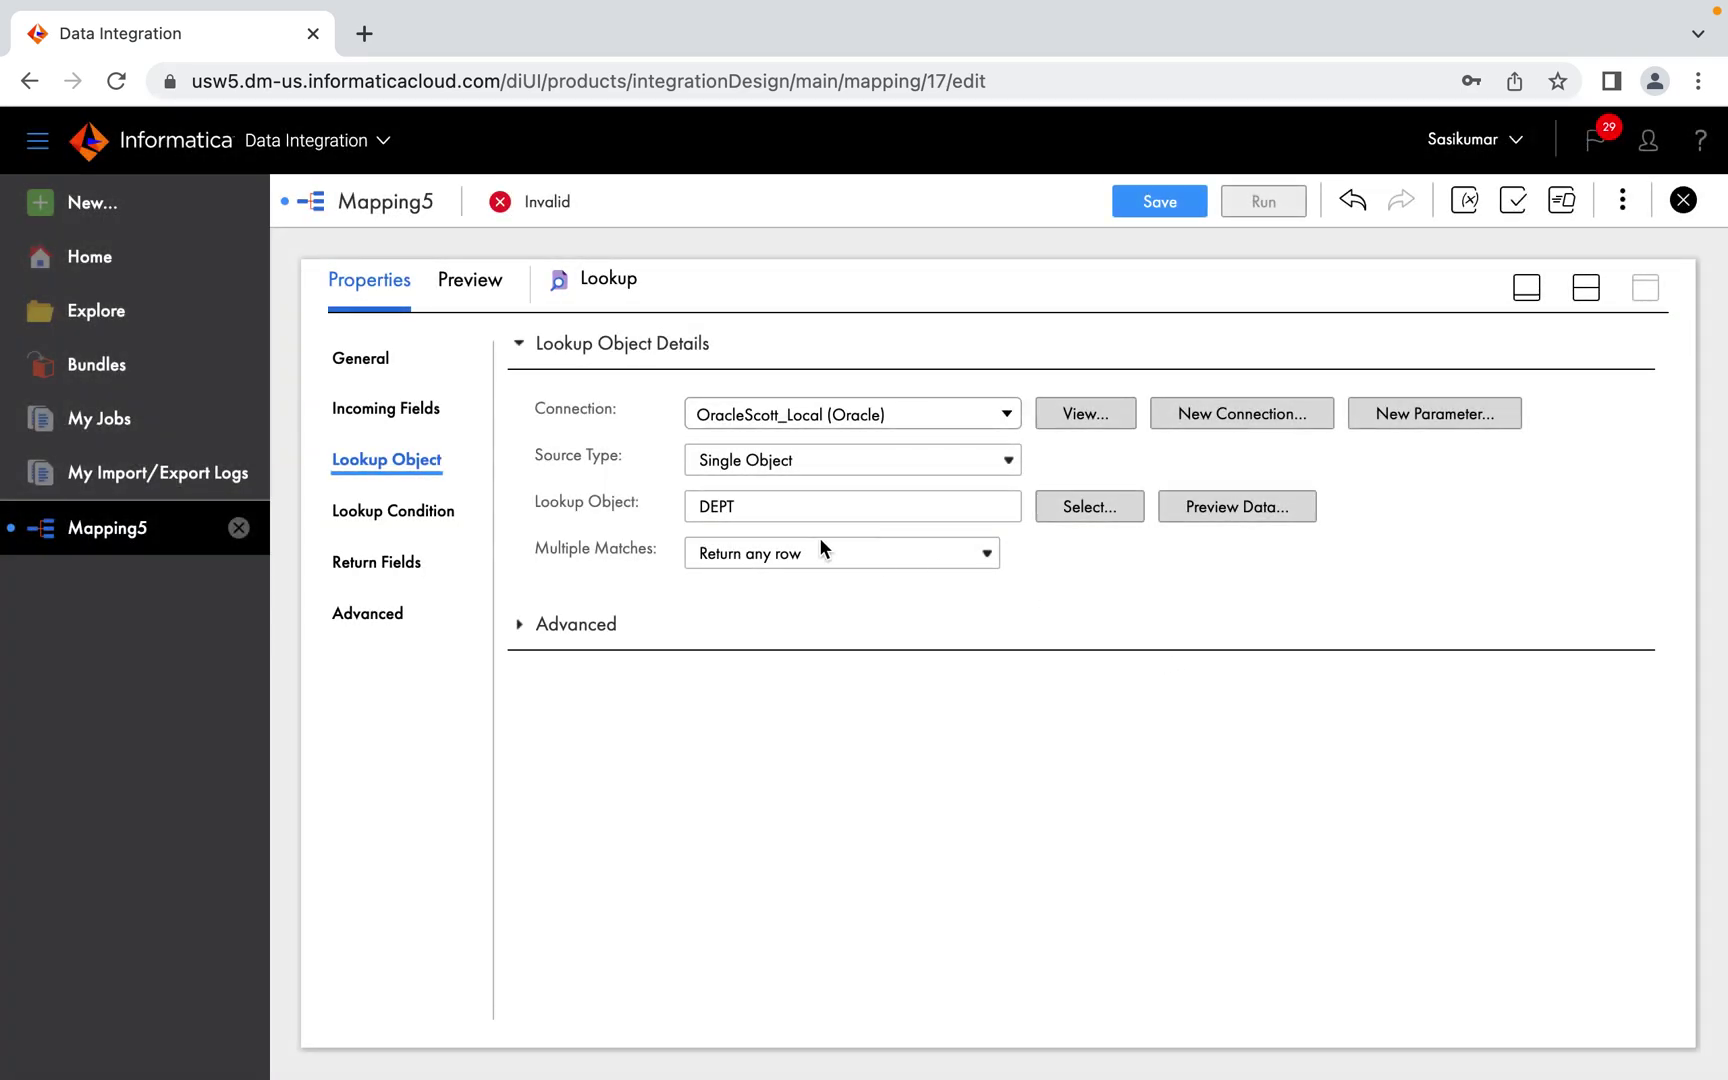
Step: Resolve the Lookup's field name conflicts by bulk renaming the incoming Source fields with the prefix SRC_
{"action": "left_click", "coordinate": [410, 414]}
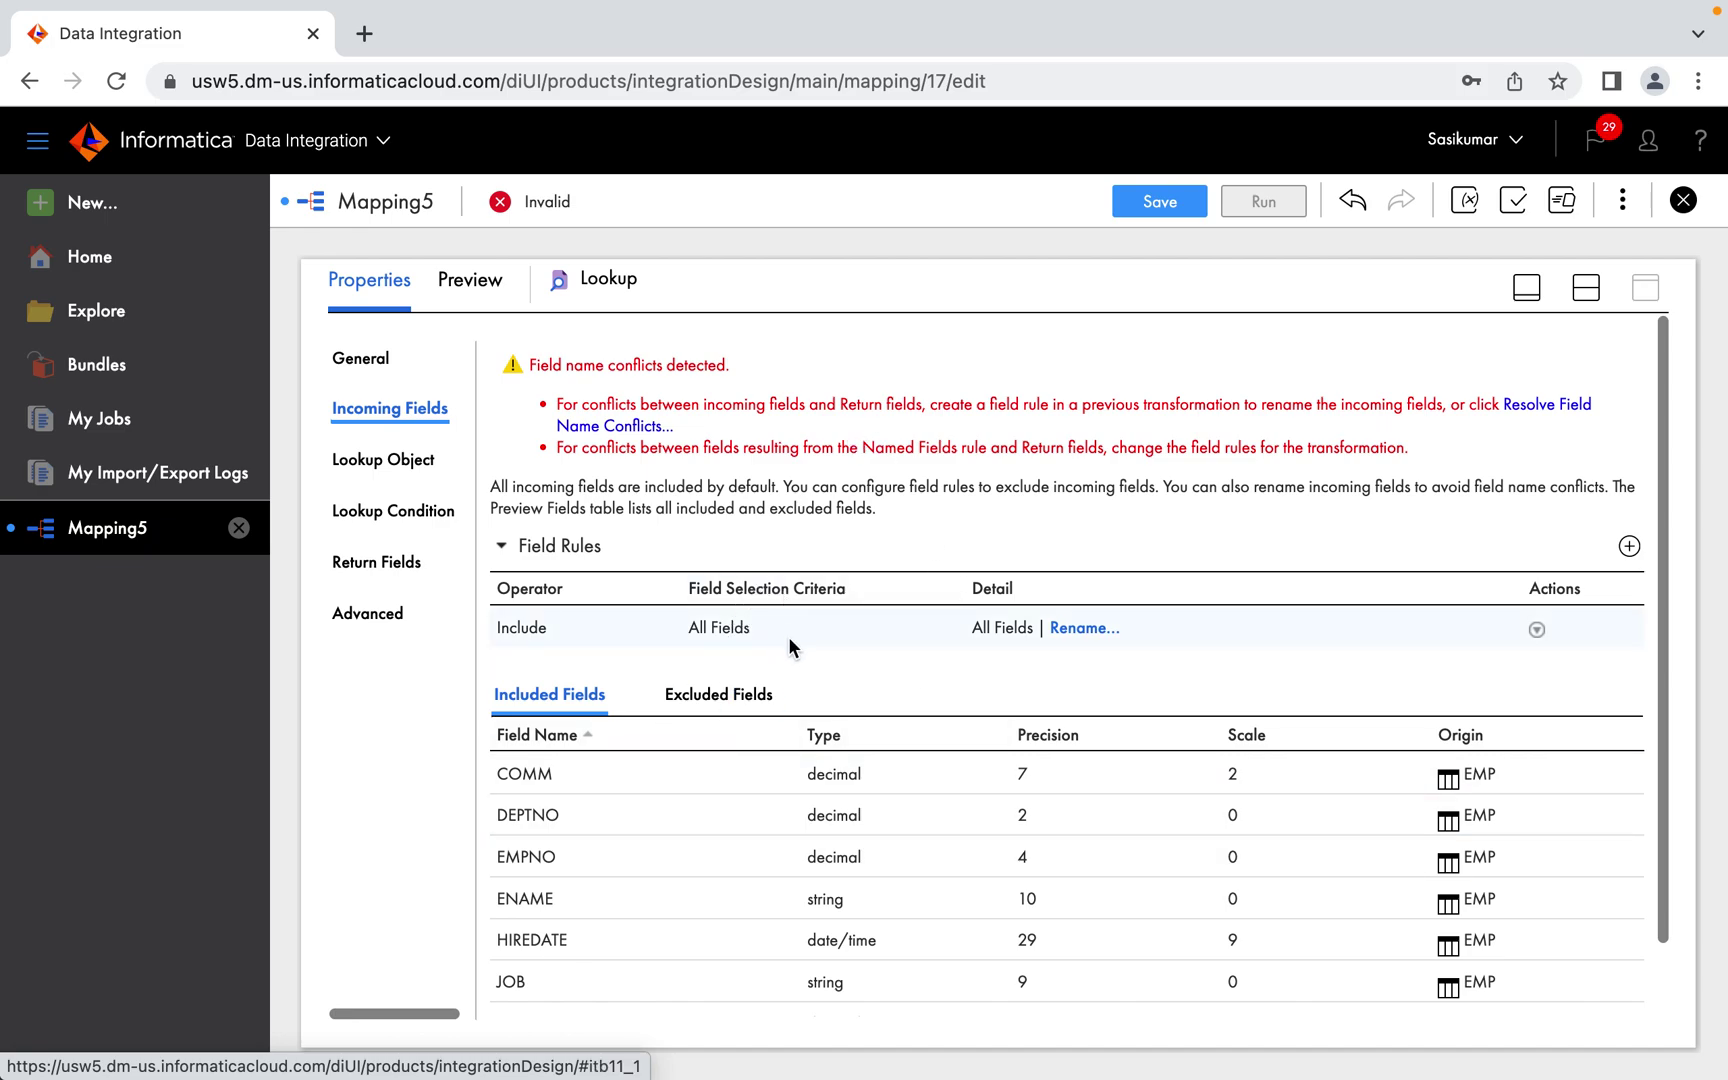
{"action": "left_click", "coordinate": [1538, 410]}
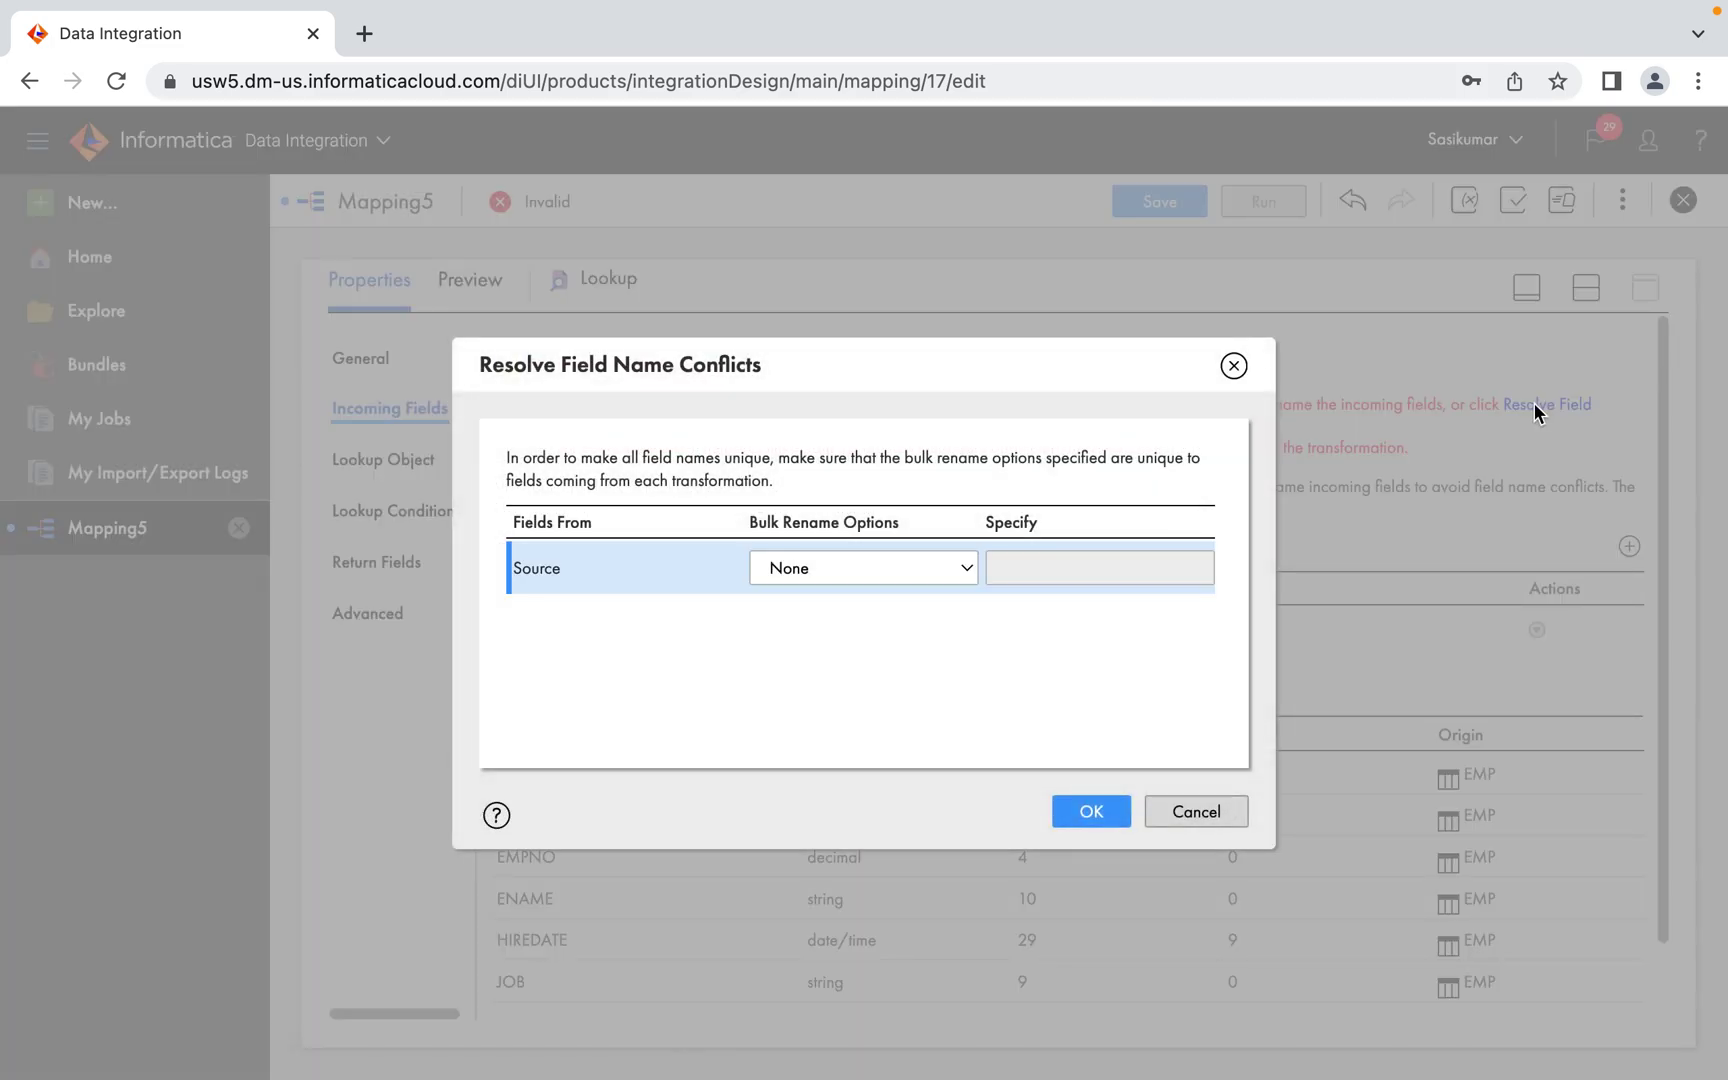
{"action": "left_click", "coordinate": [948, 568]}
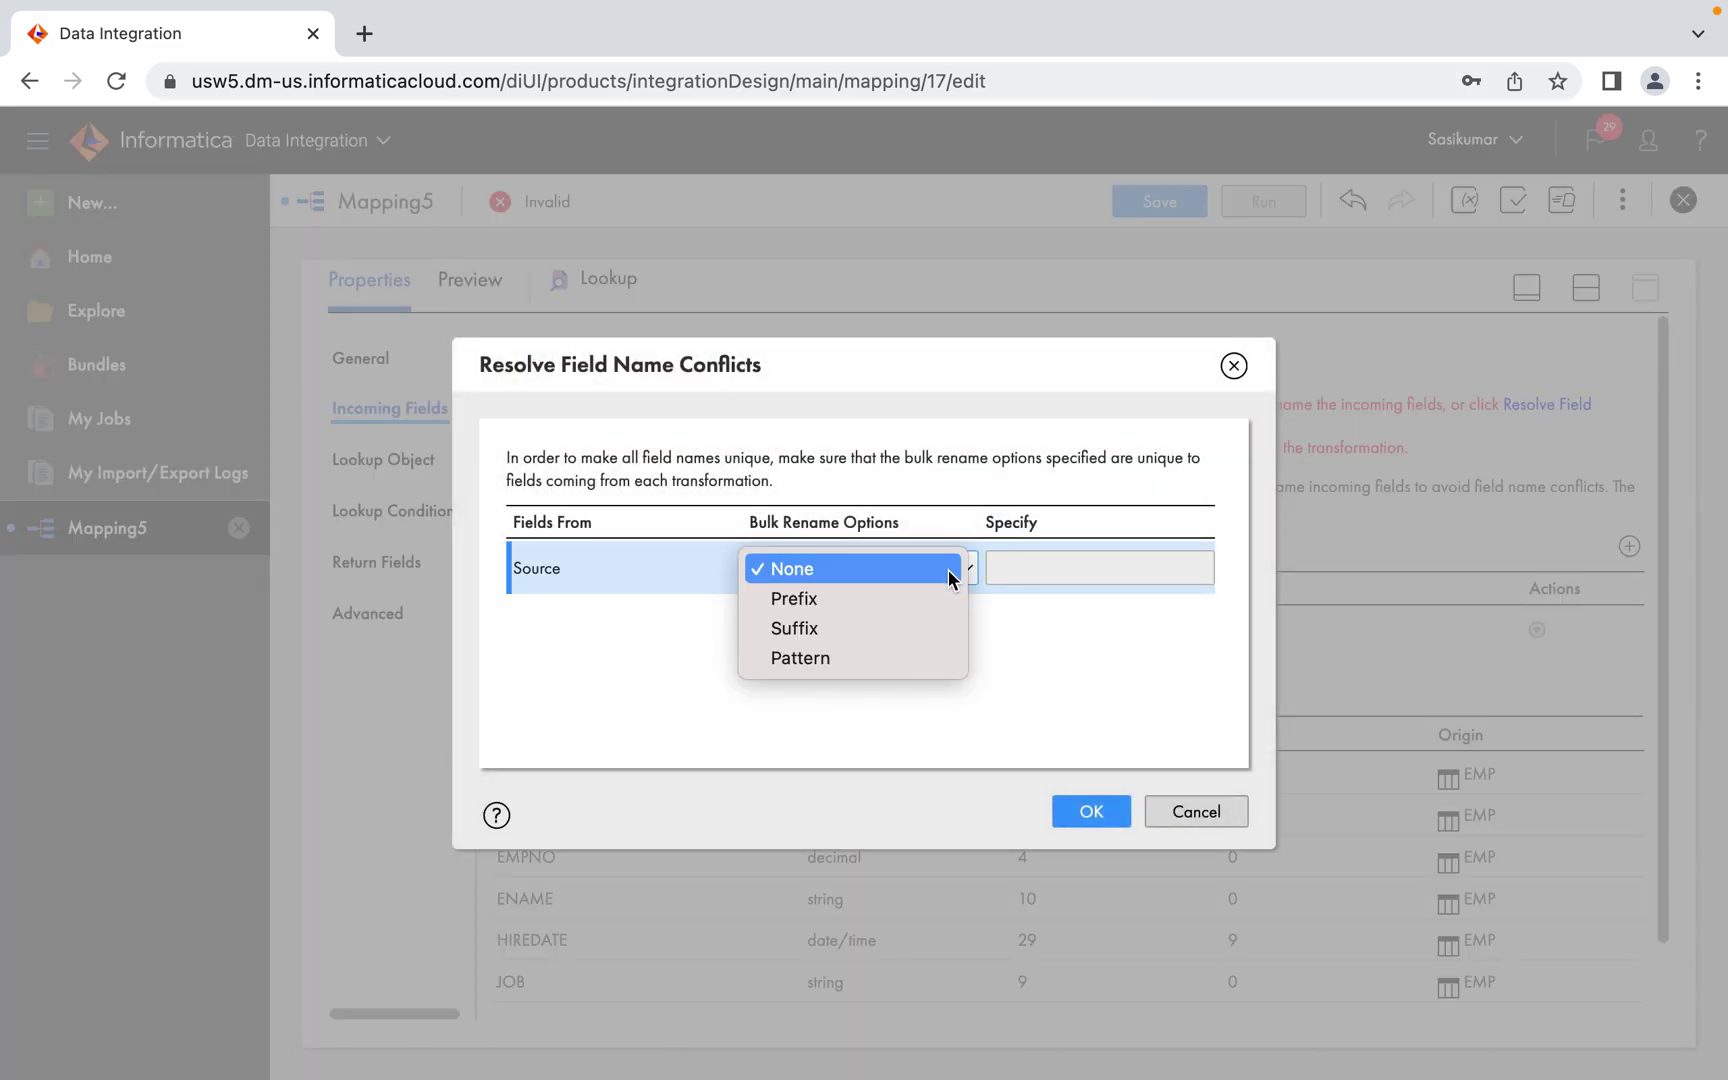
{"action": "left_click", "coordinate": [892, 593]}
{"action": "left_click", "coordinate": [1050, 568]}
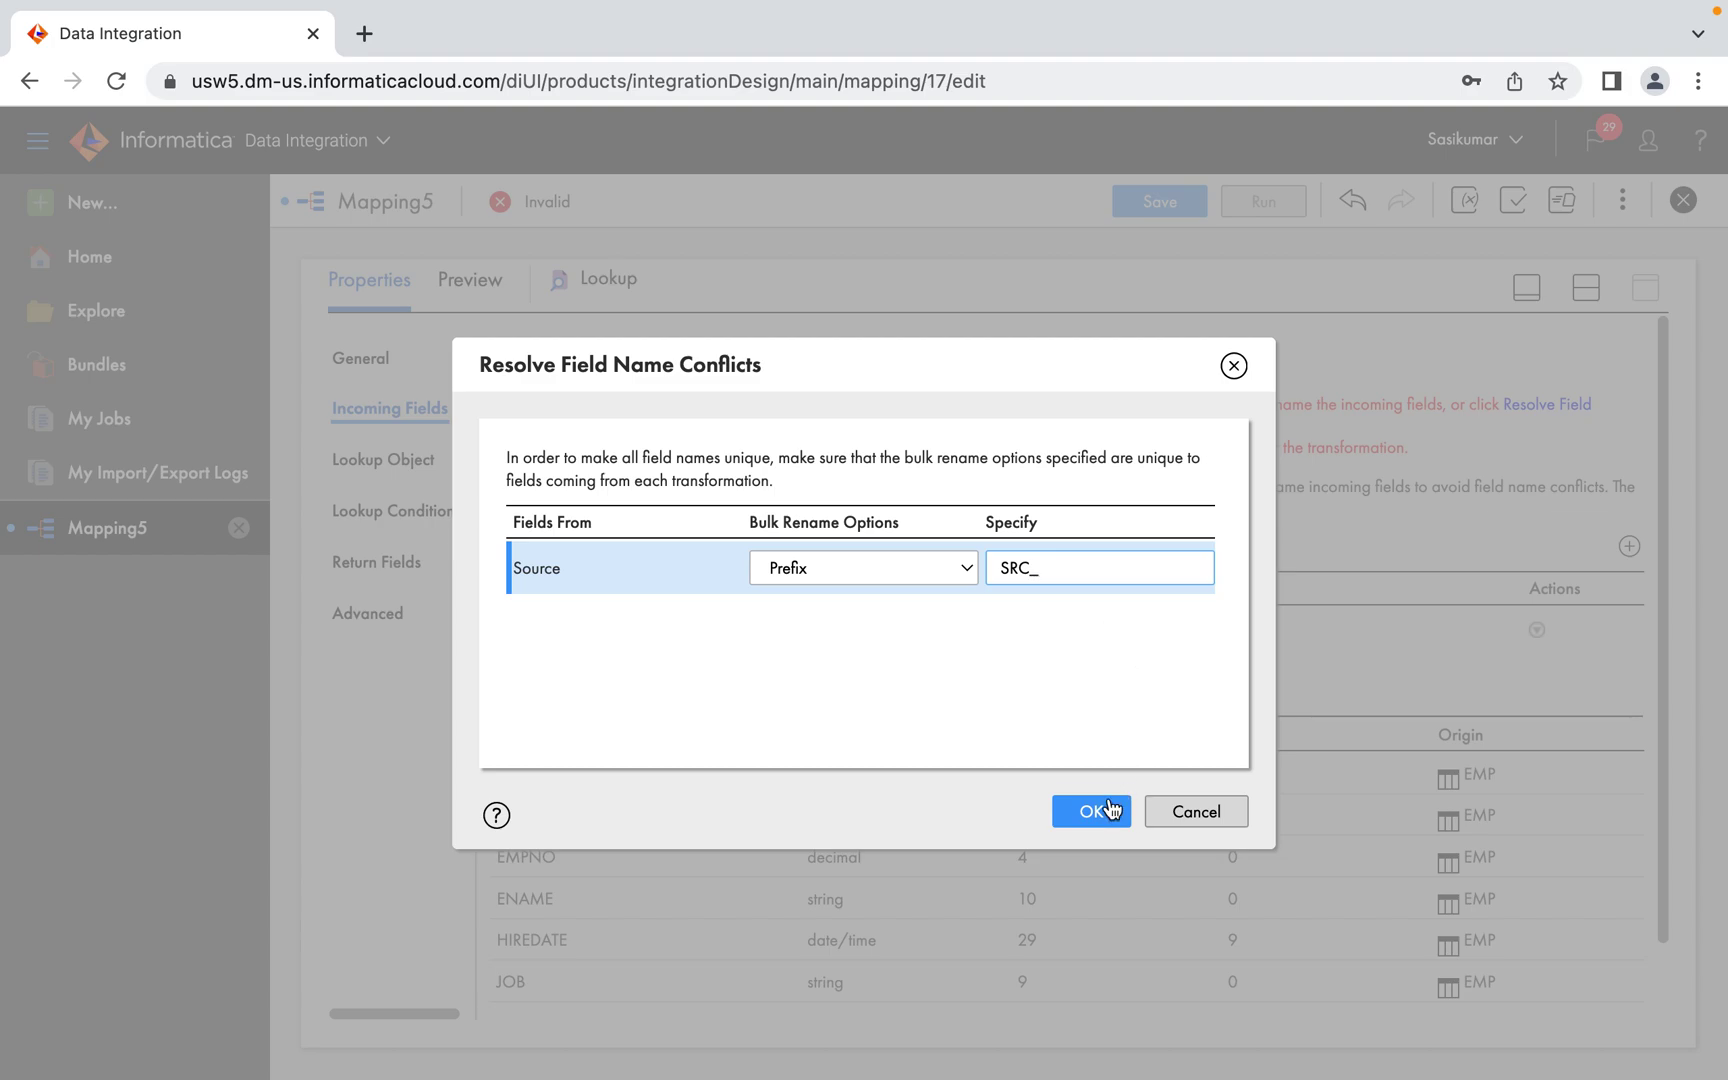
{"action": "left_click", "coordinate": [1091, 810]}
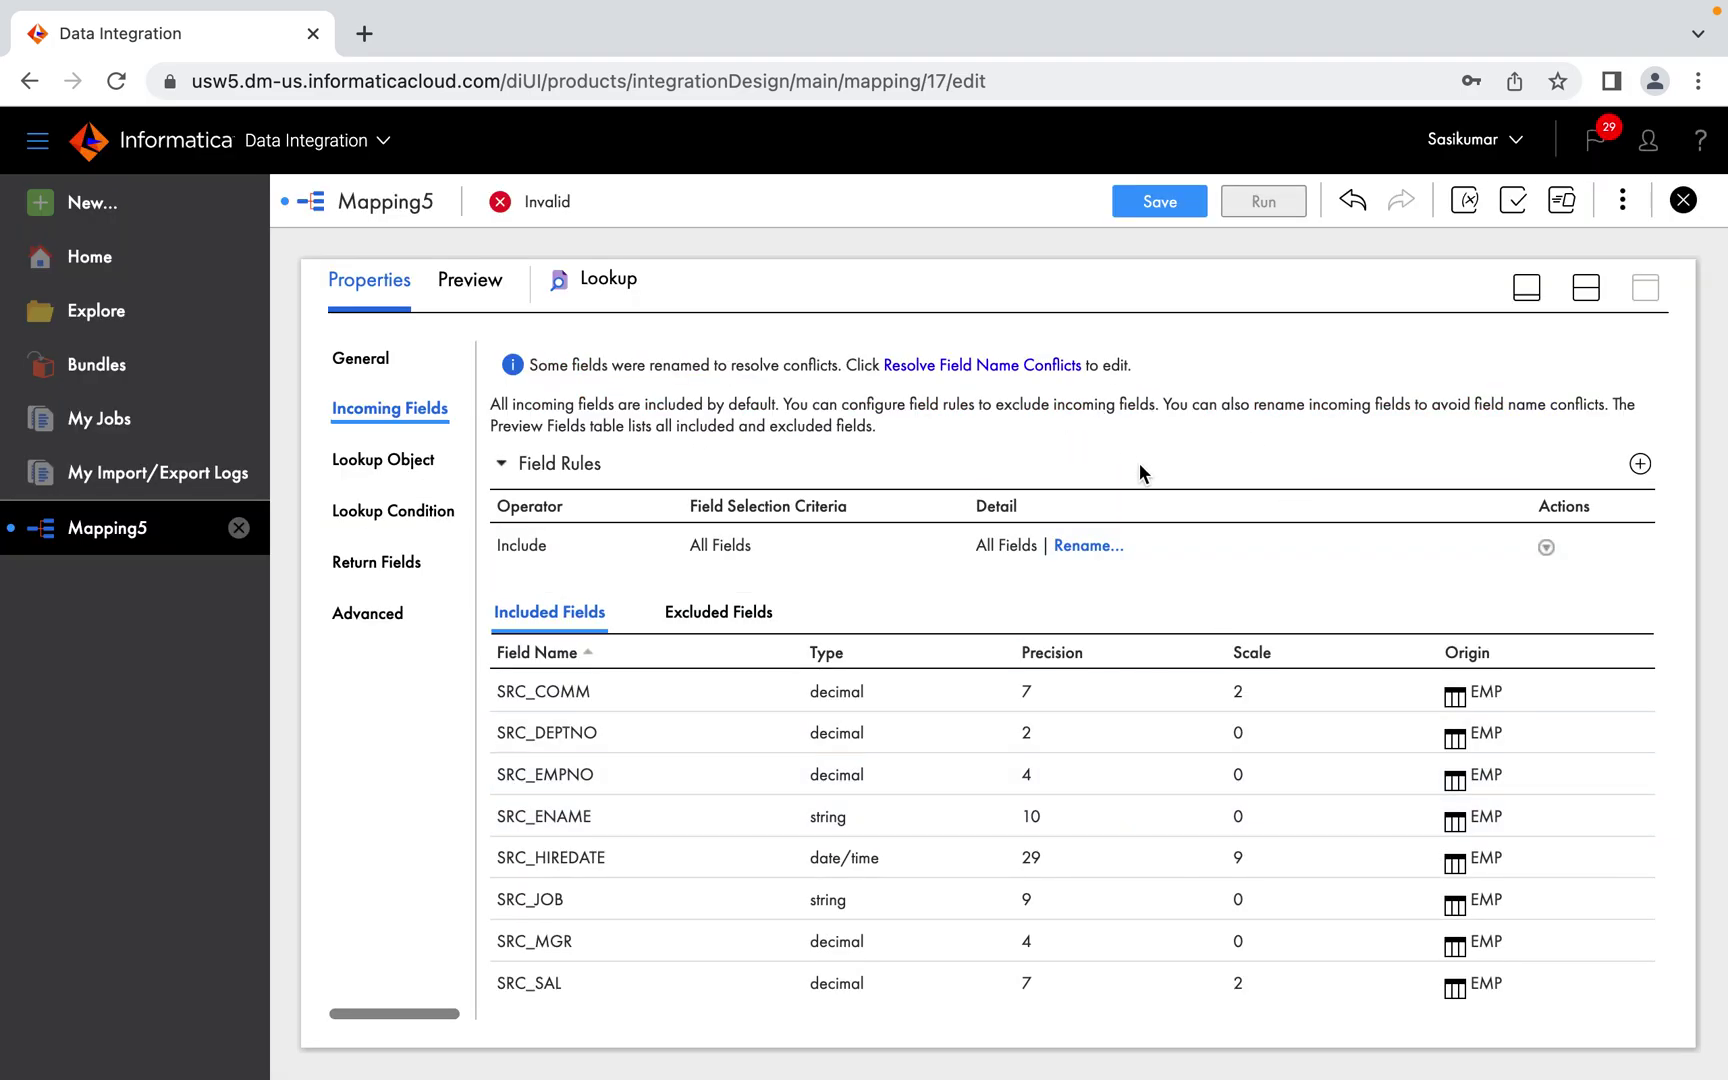
Step: Add a simple lookup condition matching lookup field DEPTNO = incoming field SRC_DEPTNO
{"action": "left_click", "coordinate": [393, 462]}
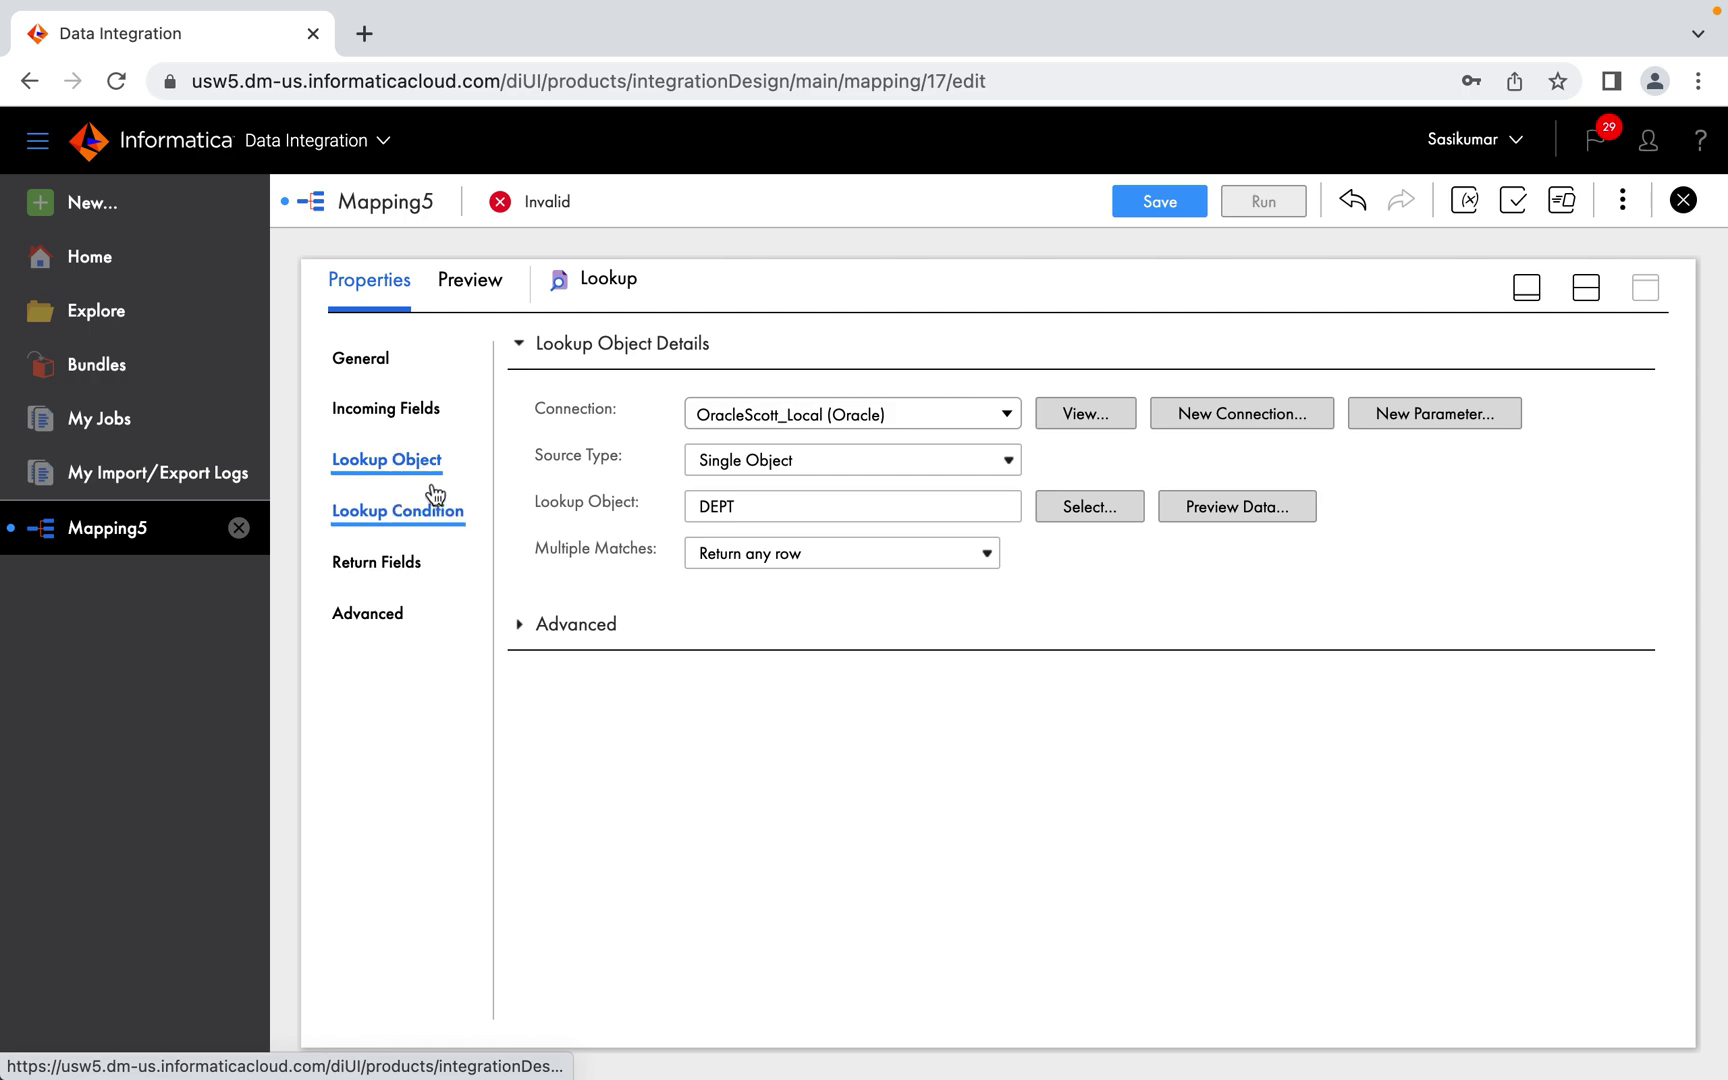
{"action": "left_click", "coordinate": [418, 512]}
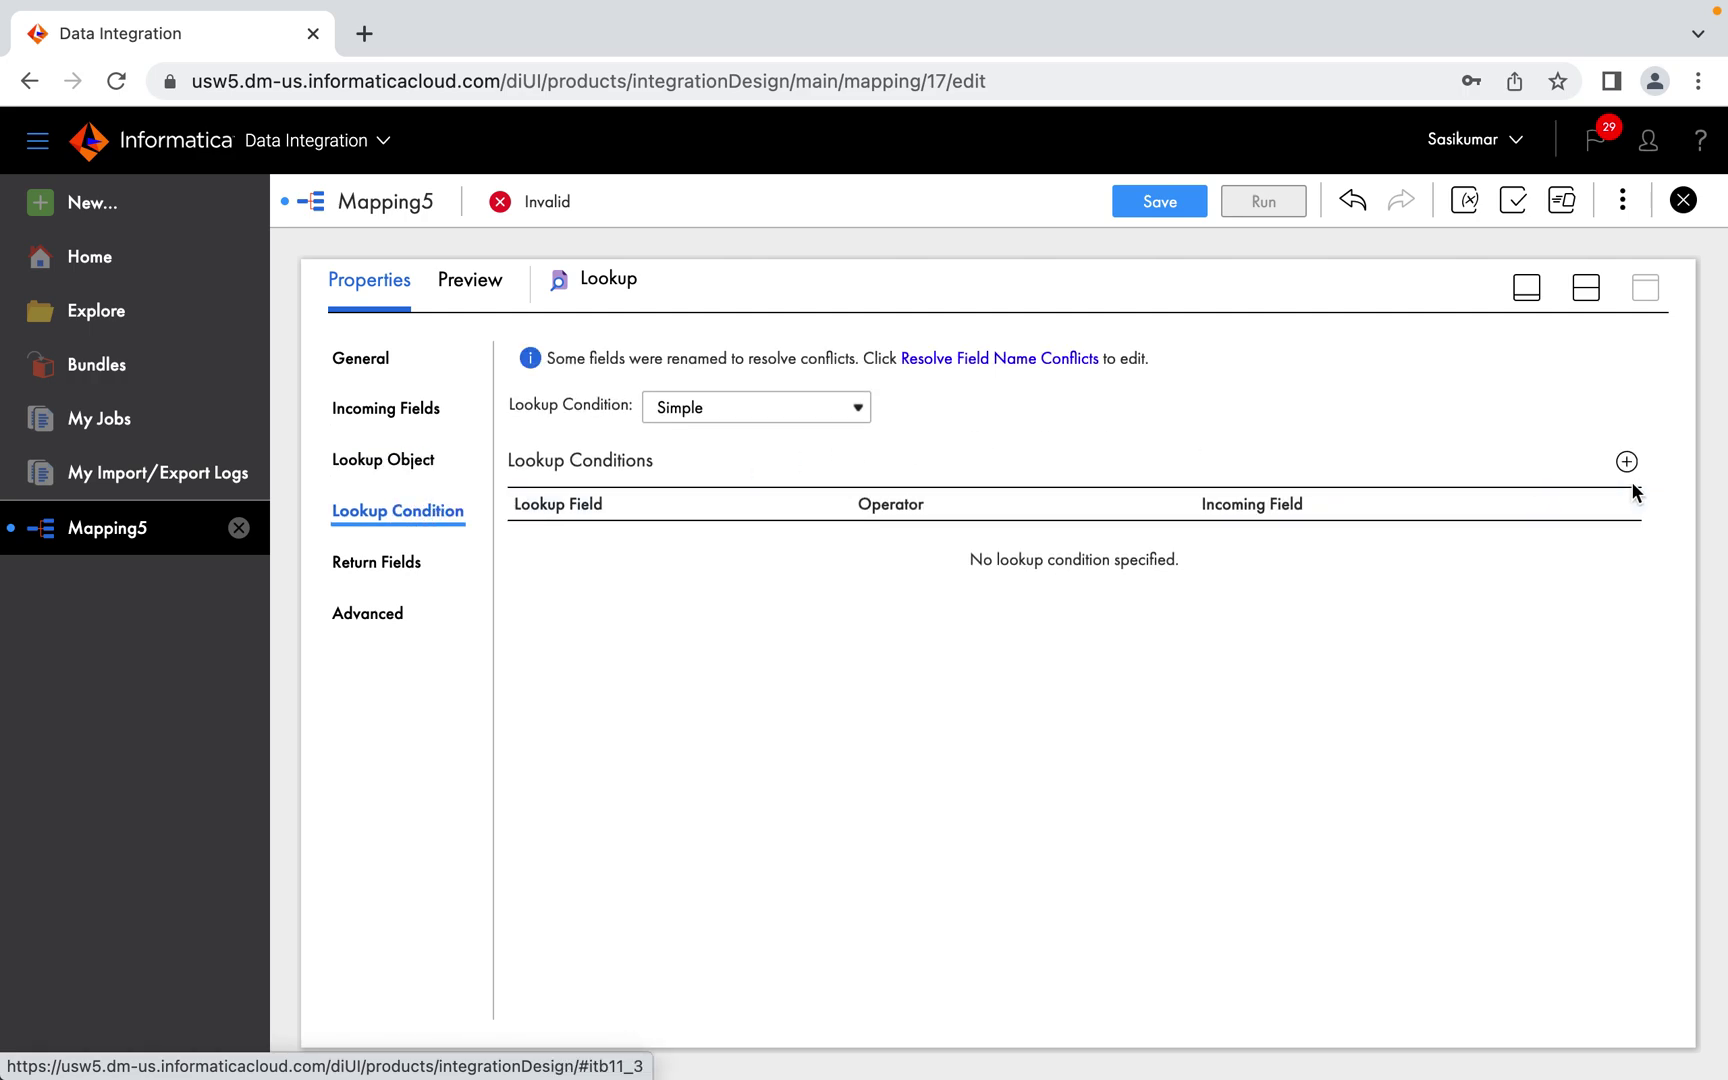
{"action": "left_click", "coordinate": [1627, 462]}
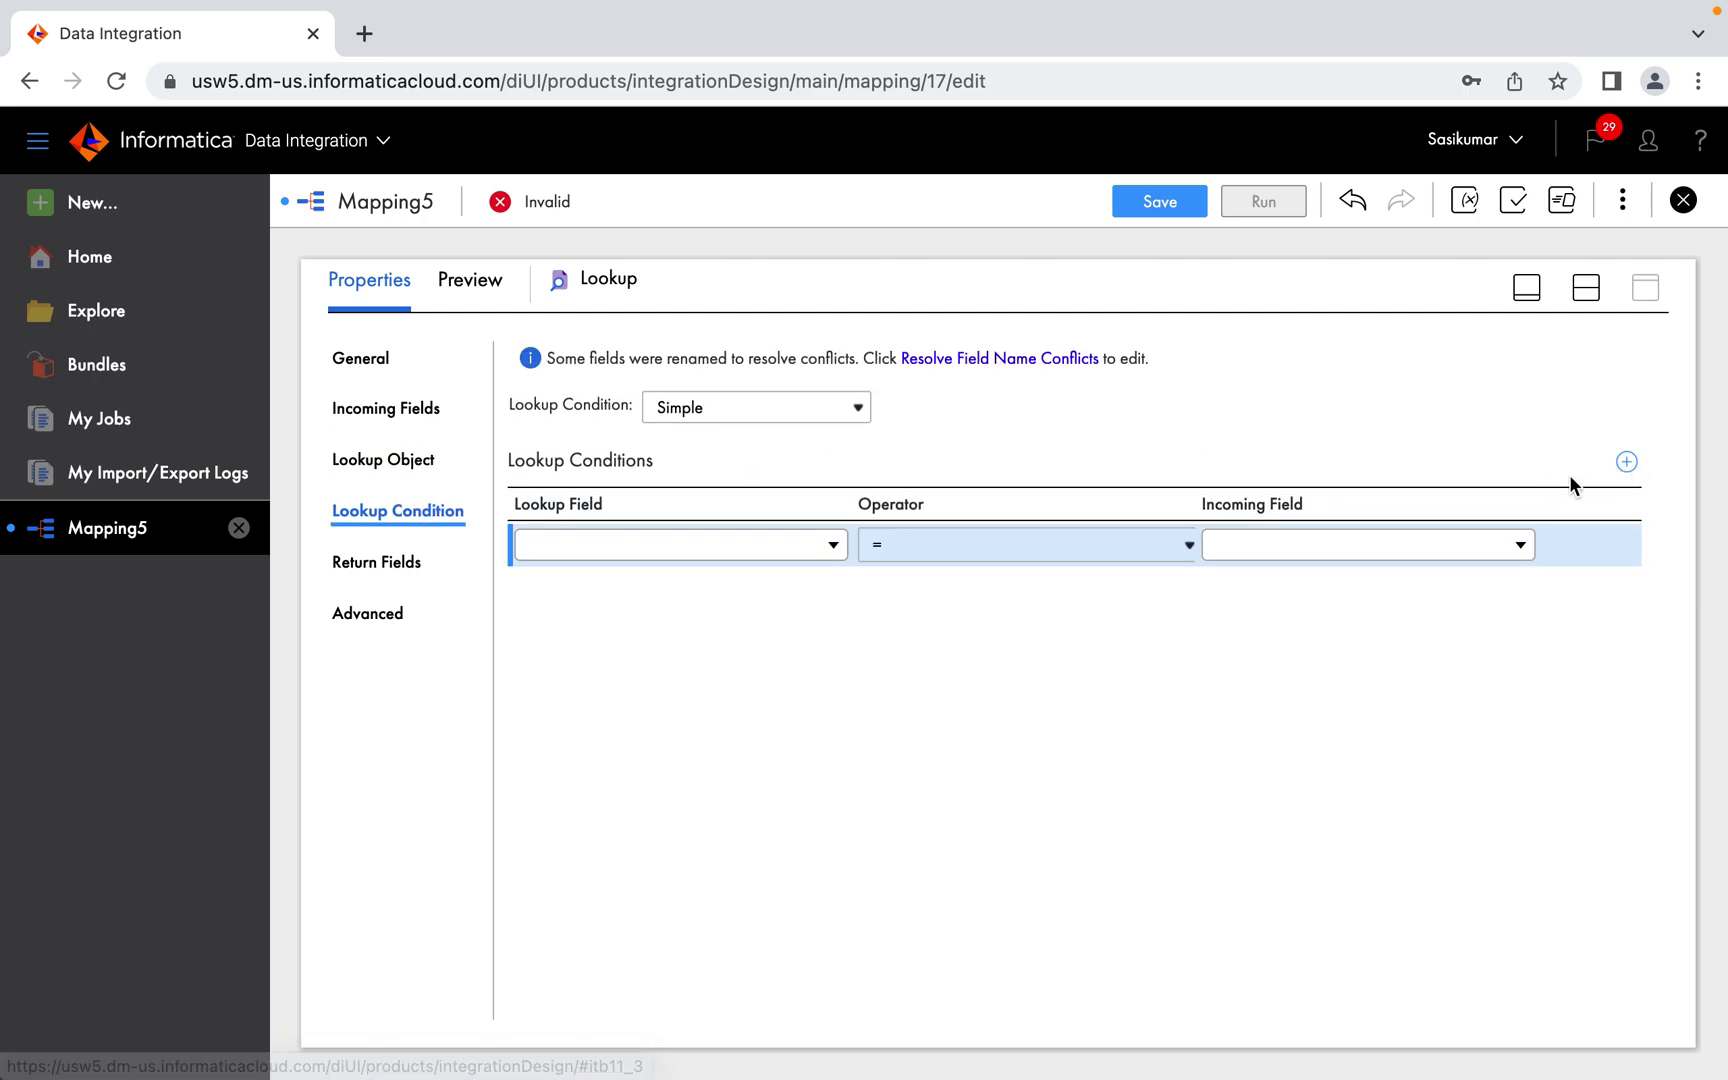
{"action": "left_click", "coordinate": [834, 548]}
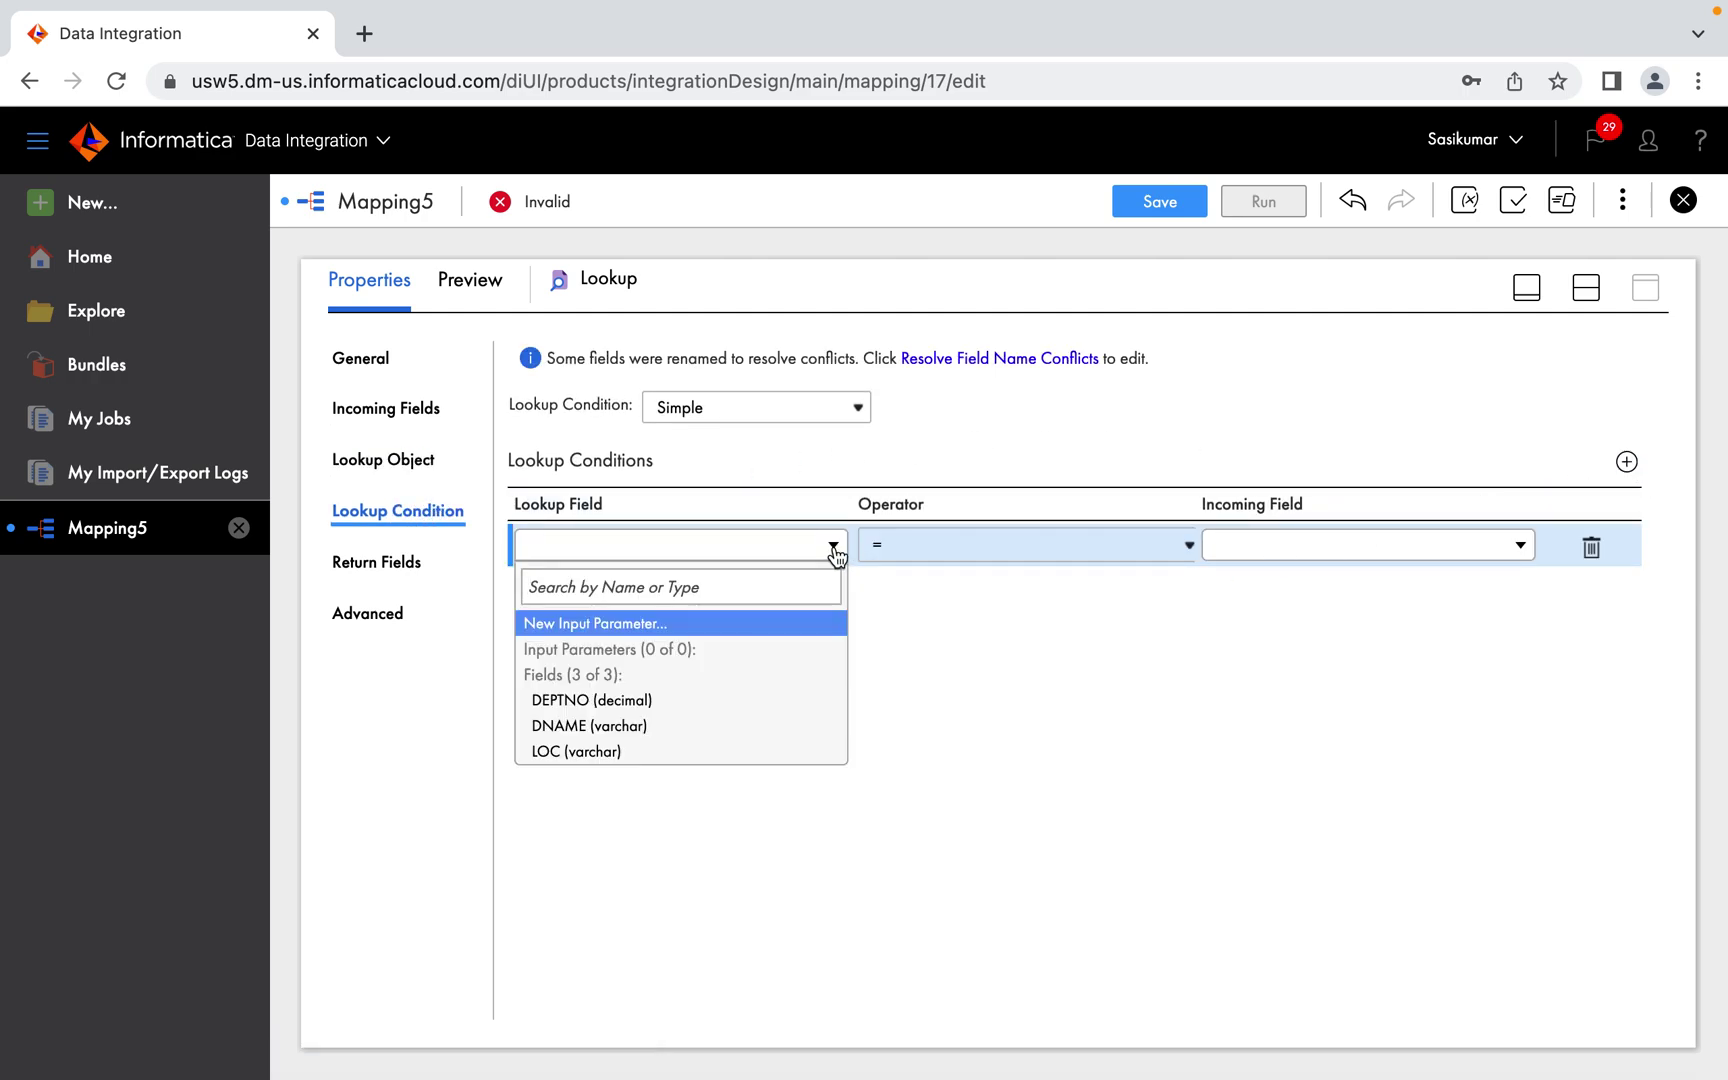
{"action": "left_click", "coordinate": [667, 701]}
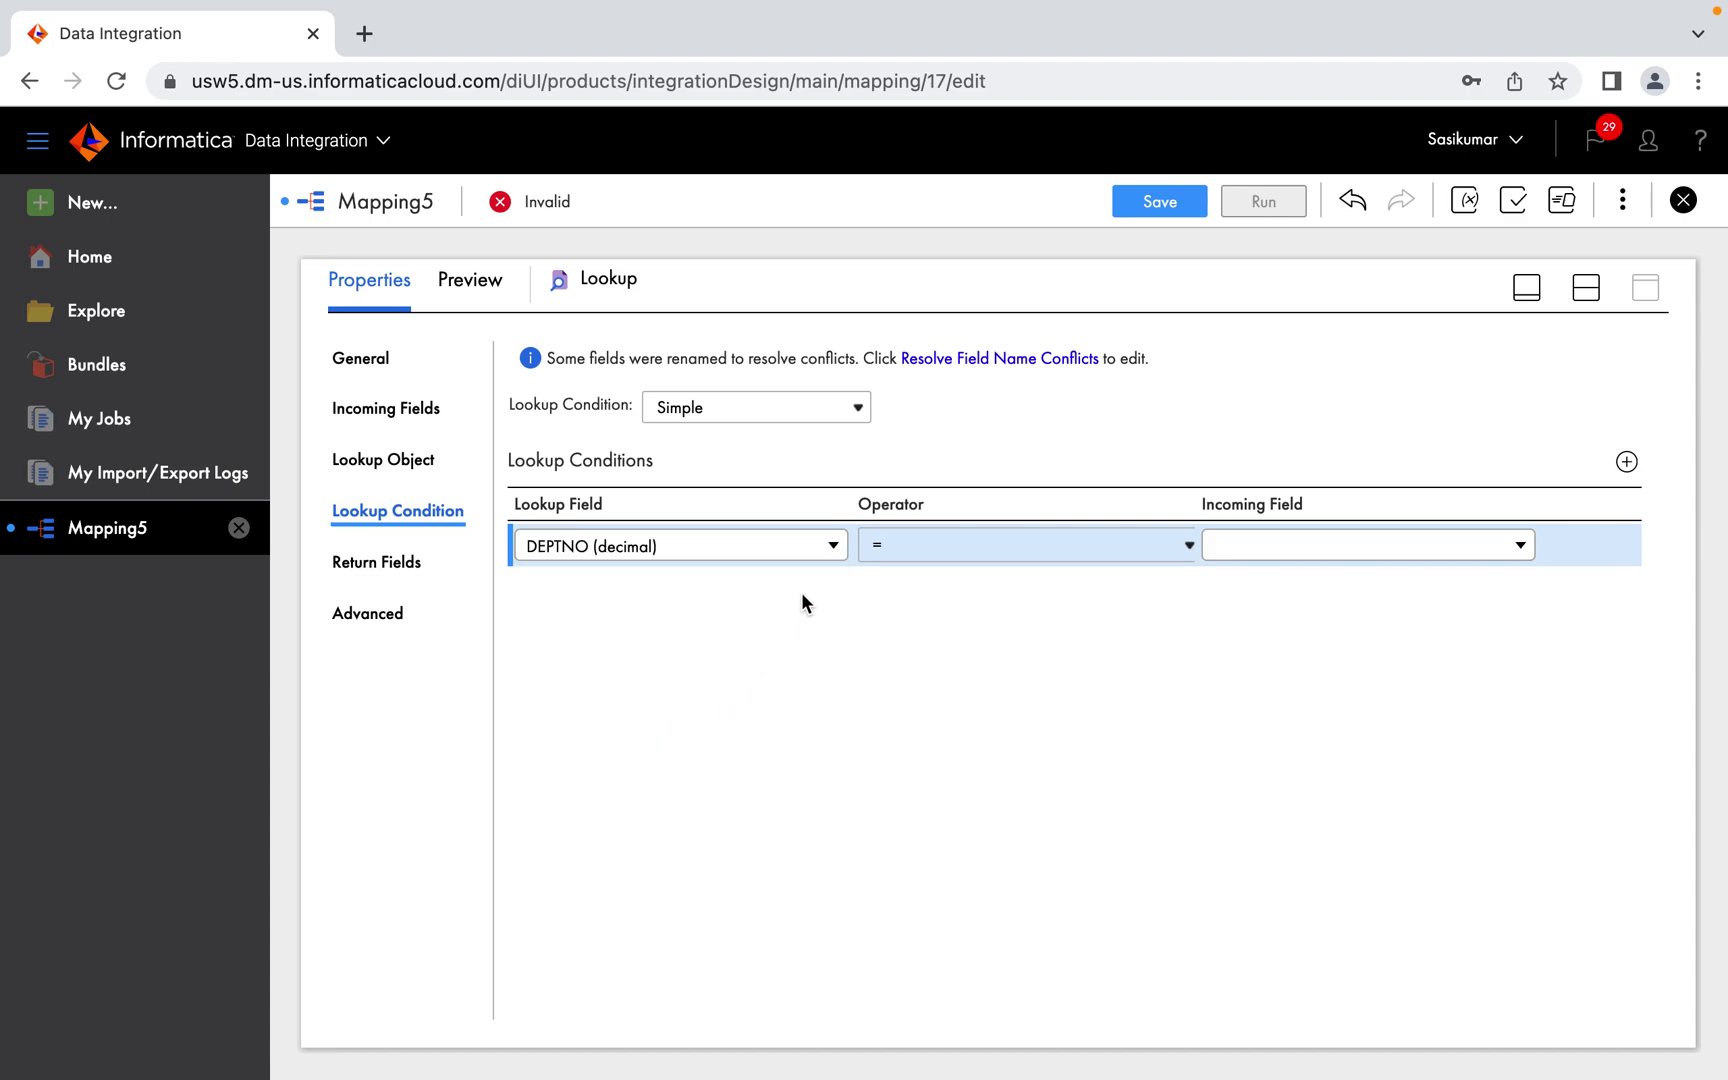
{"action": "left_click", "coordinate": [1522, 553]}
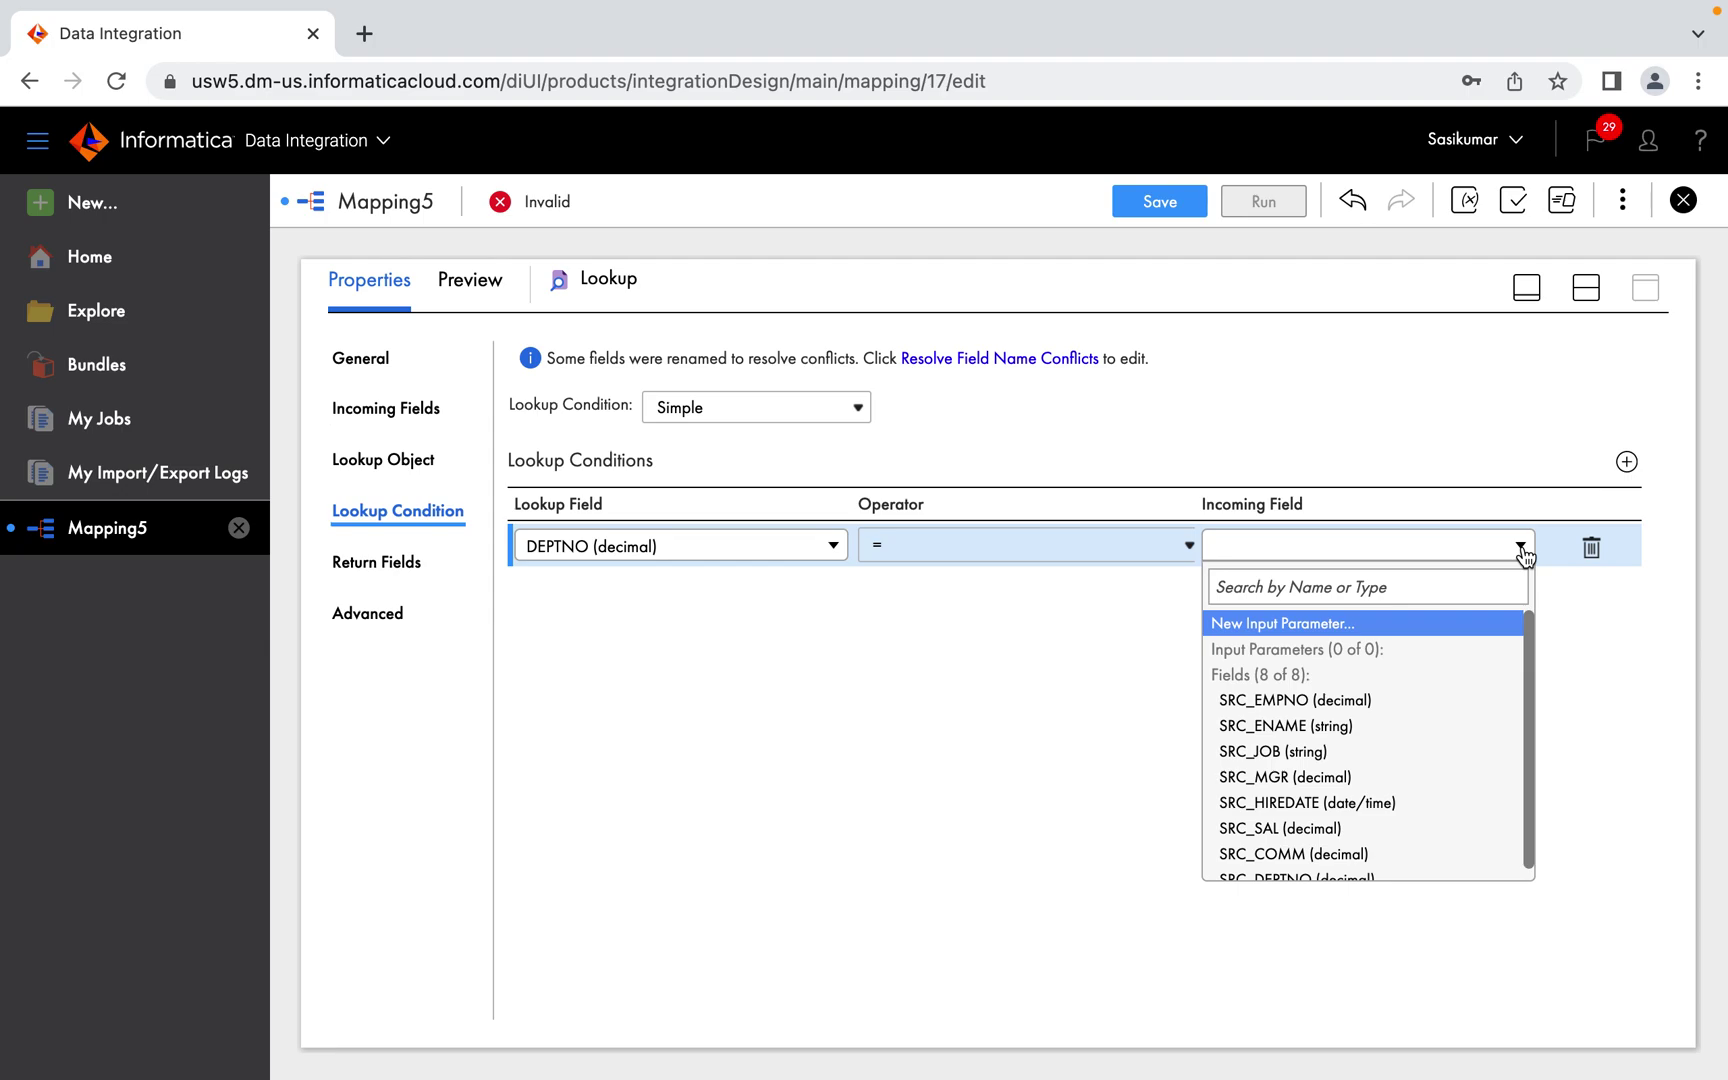
{"action": "left_click", "coordinate": [1346, 701]}
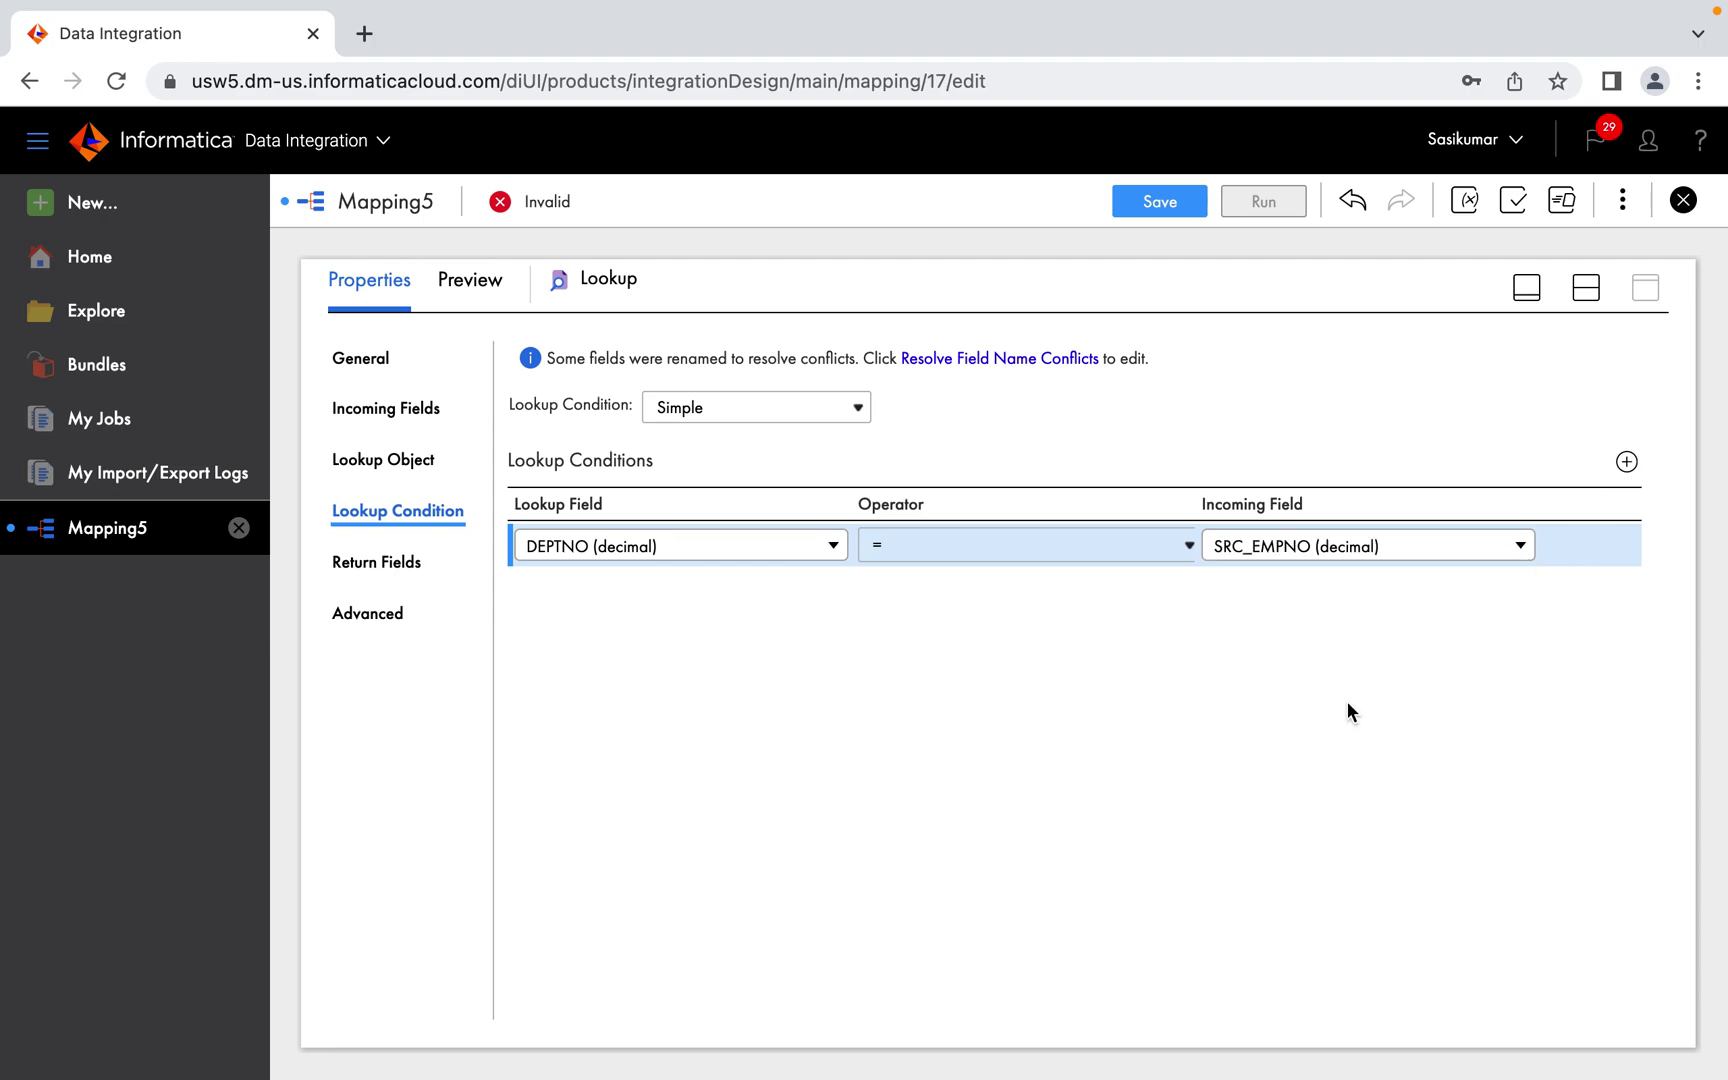
{"action": "left_click", "coordinate": [1516, 549]}
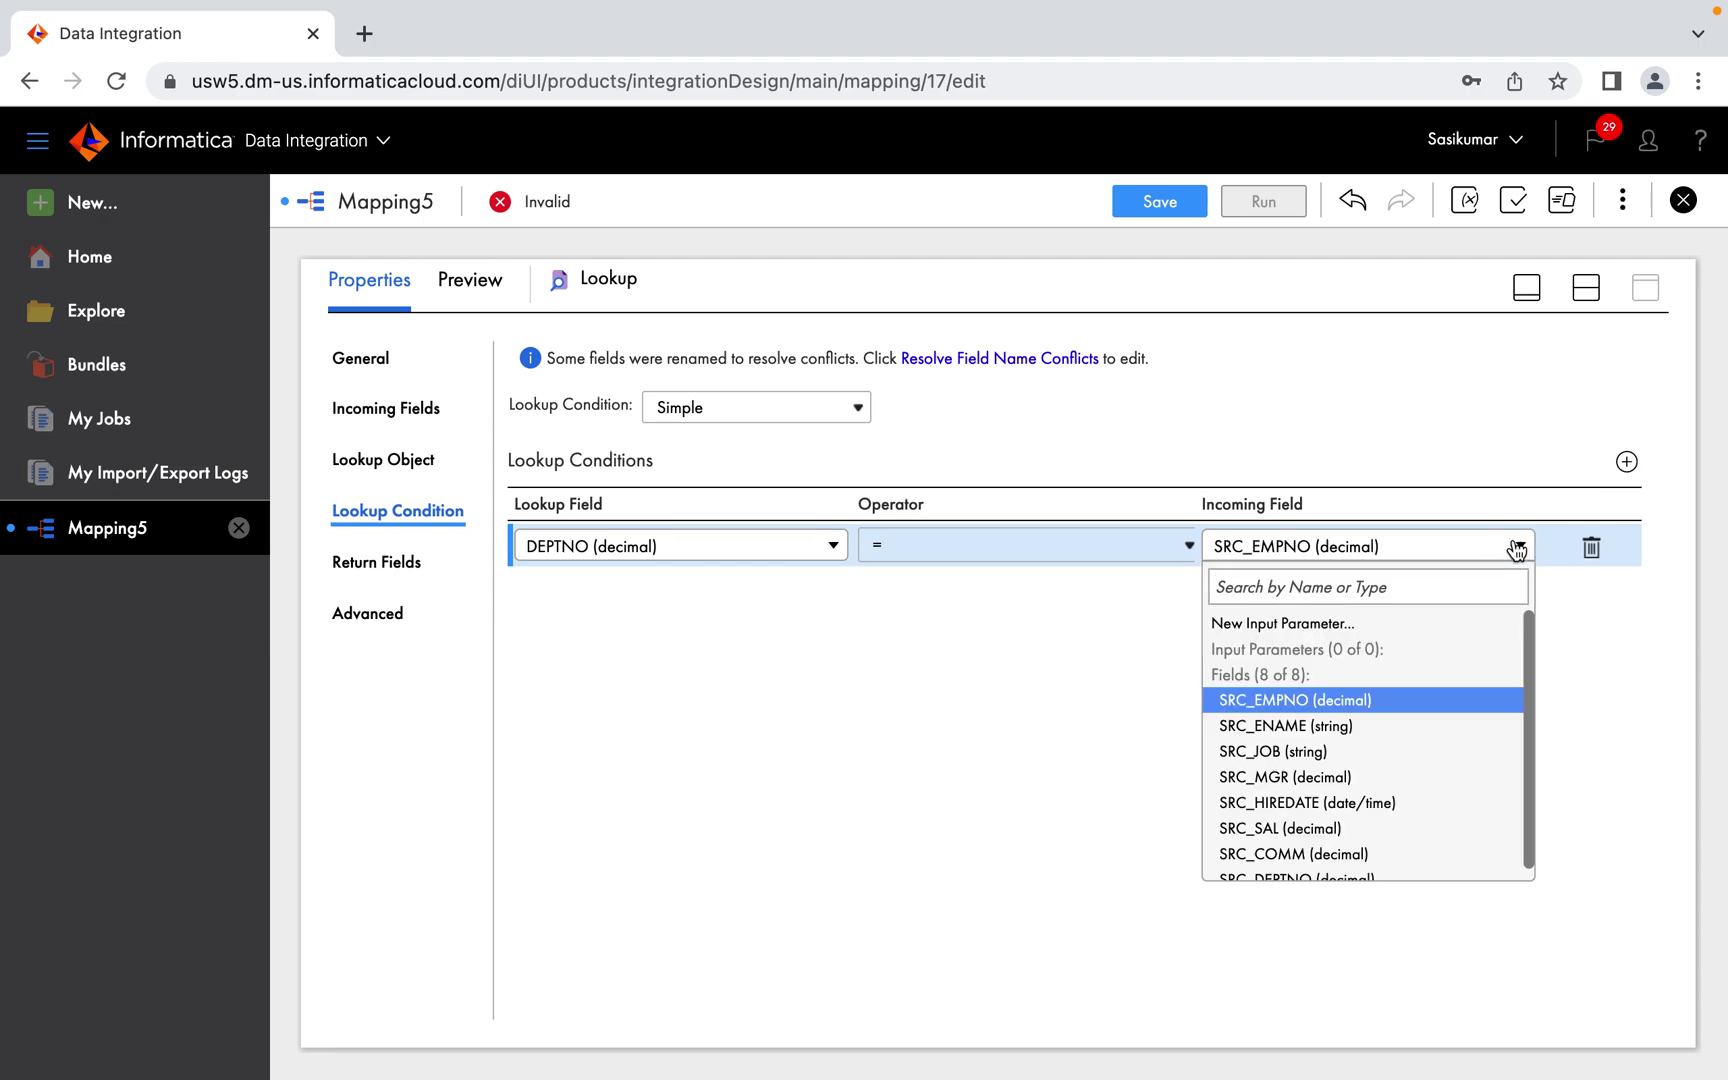
{"action": "left_click", "coordinate": [1358, 868]}
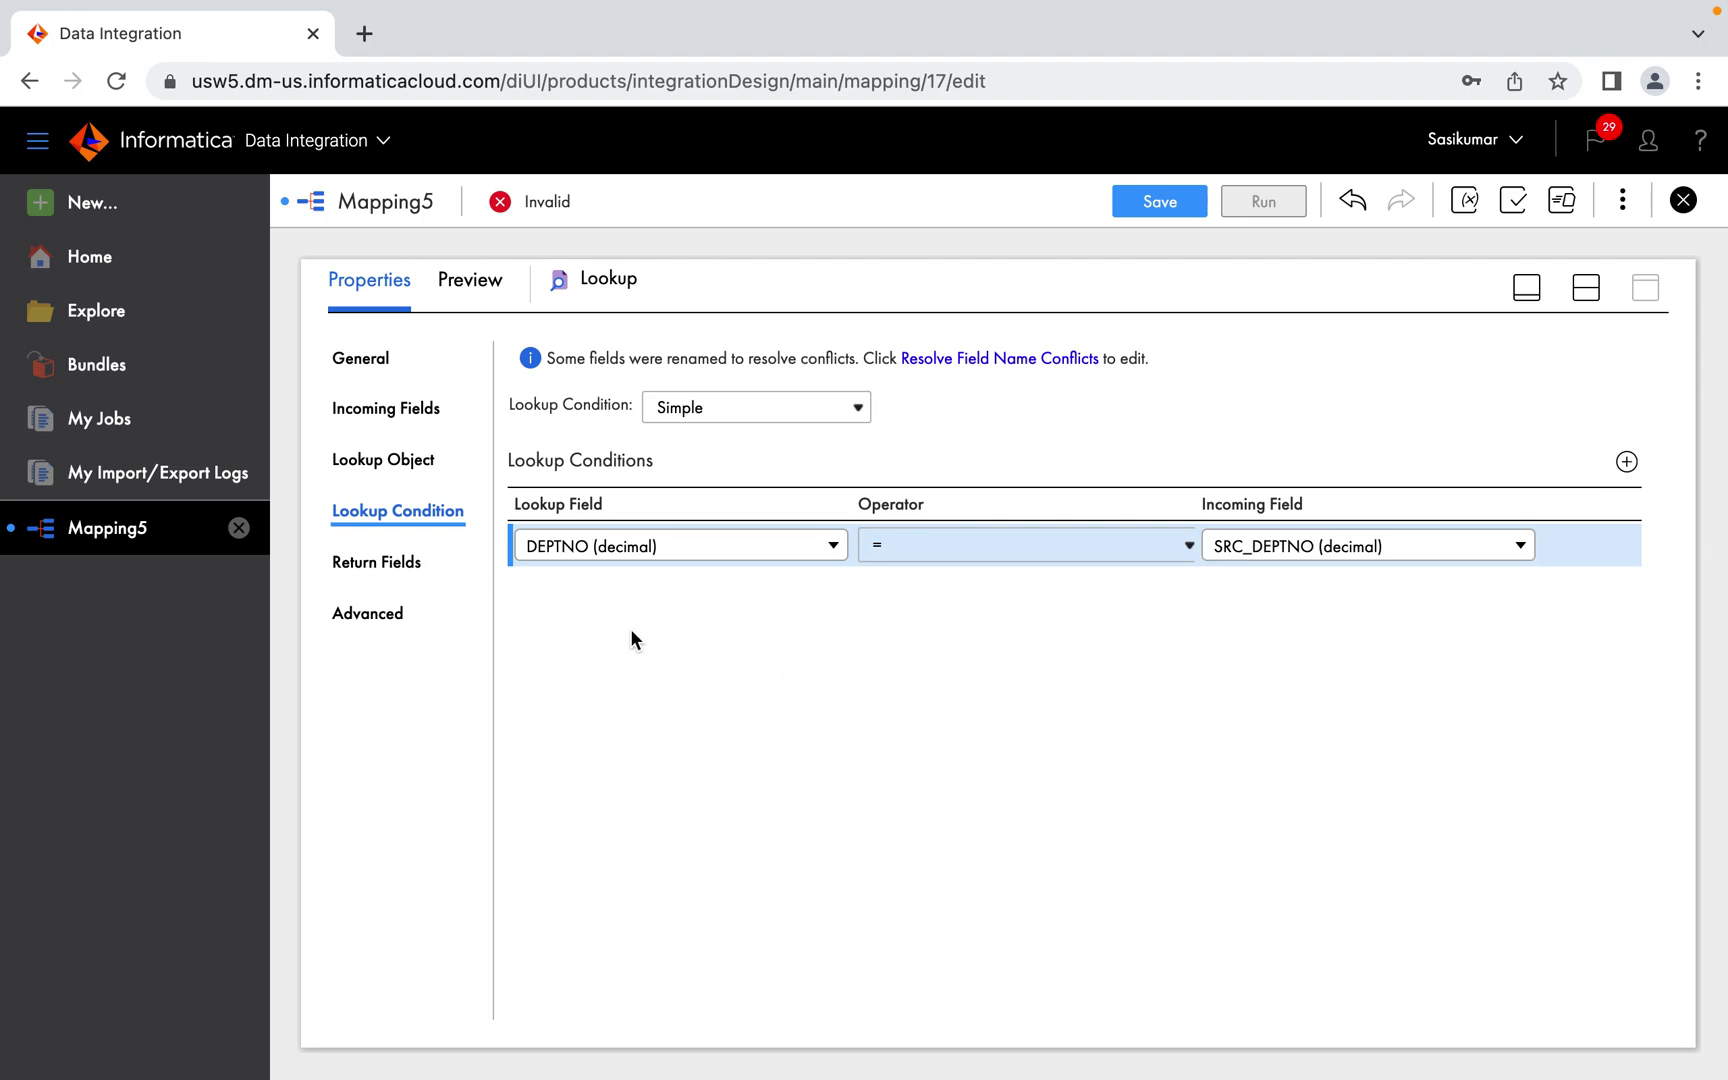
Step: Select DNAME and LOC in the Lookup's return fields and save the mapping
{"action": "left_click", "coordinate": [398, 568]}
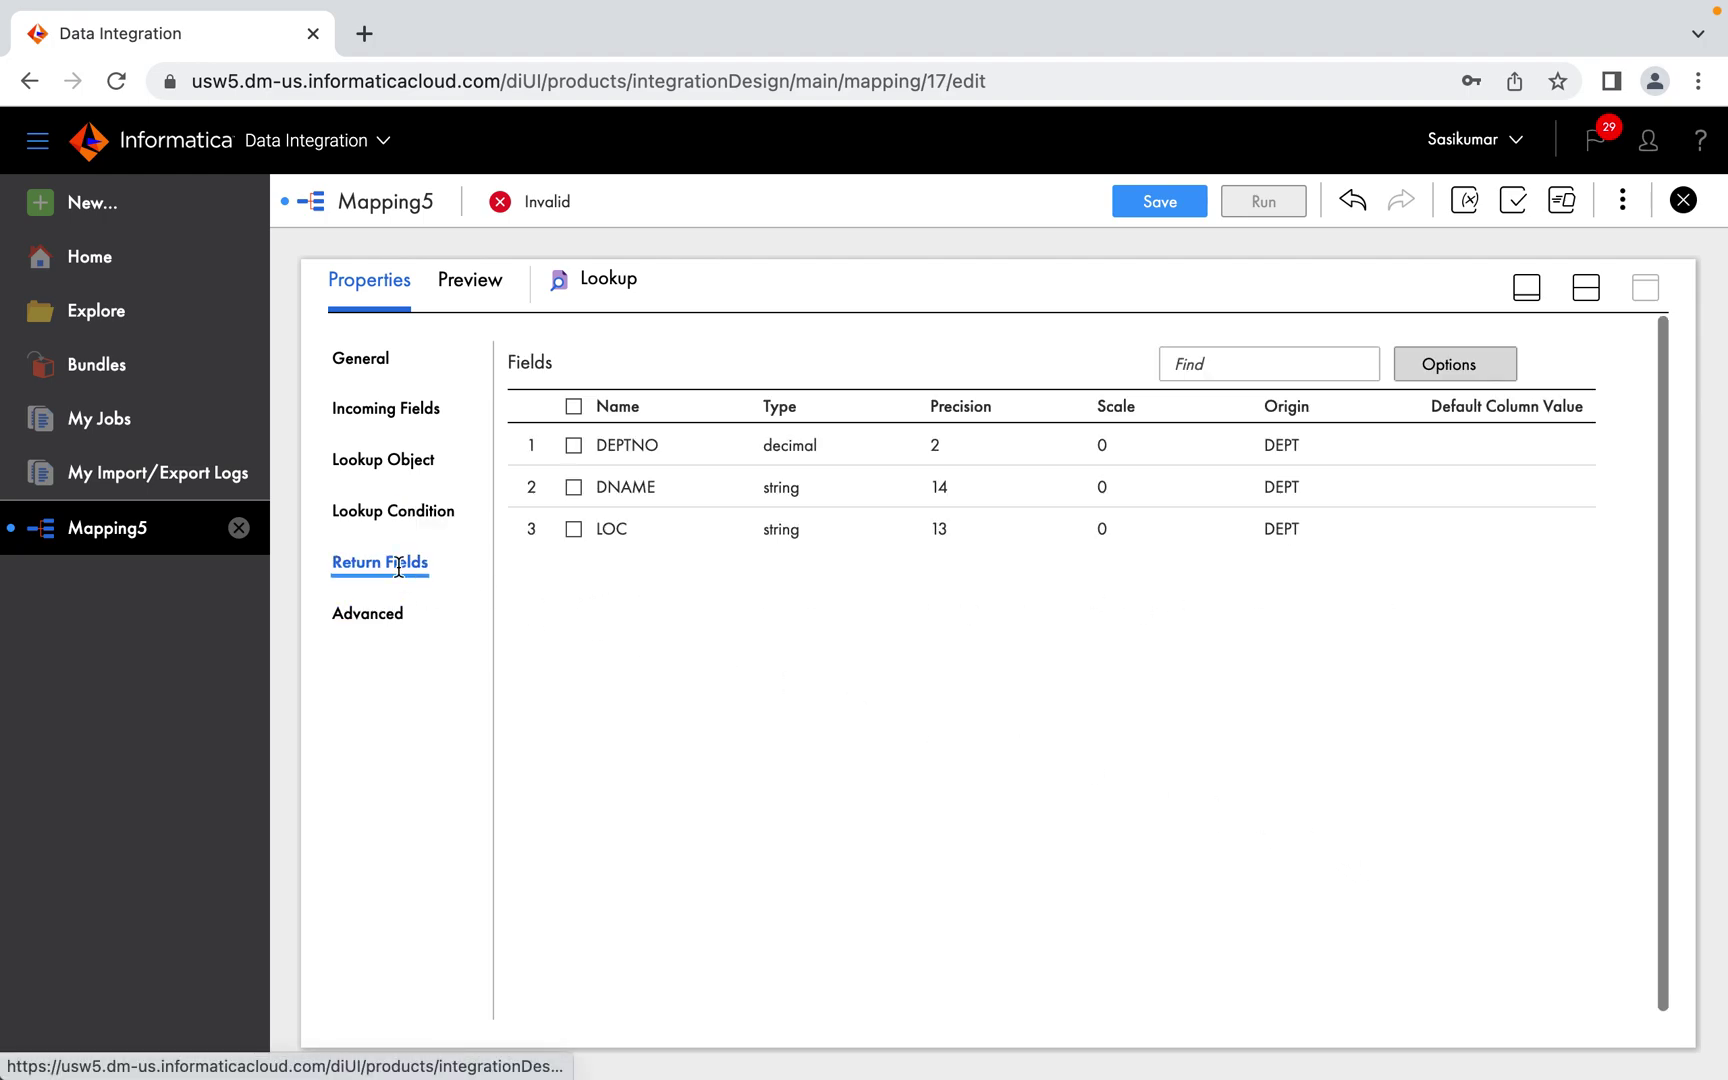
{"action": "left_click", "coordinate": [574, 488]}
{"action": "left_click", "coordinate": [574, 529]}
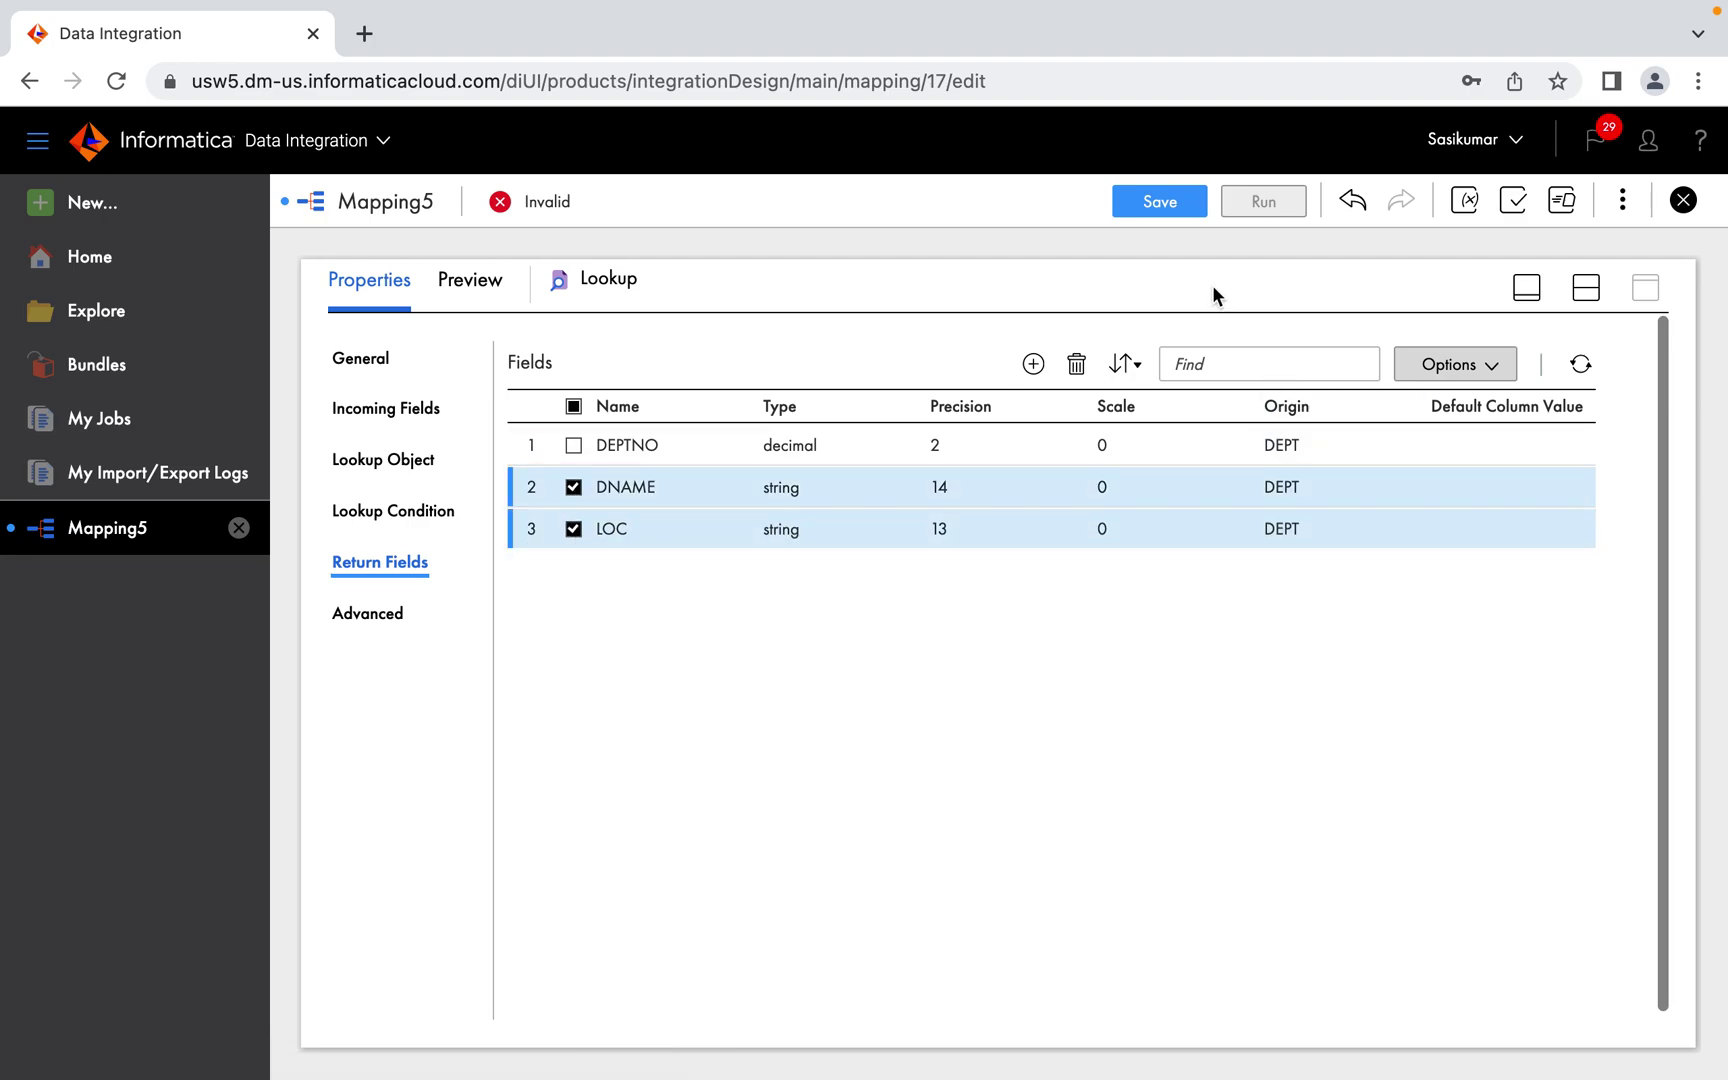
{"action": "left_click", "coordinate": [1164, 204]}
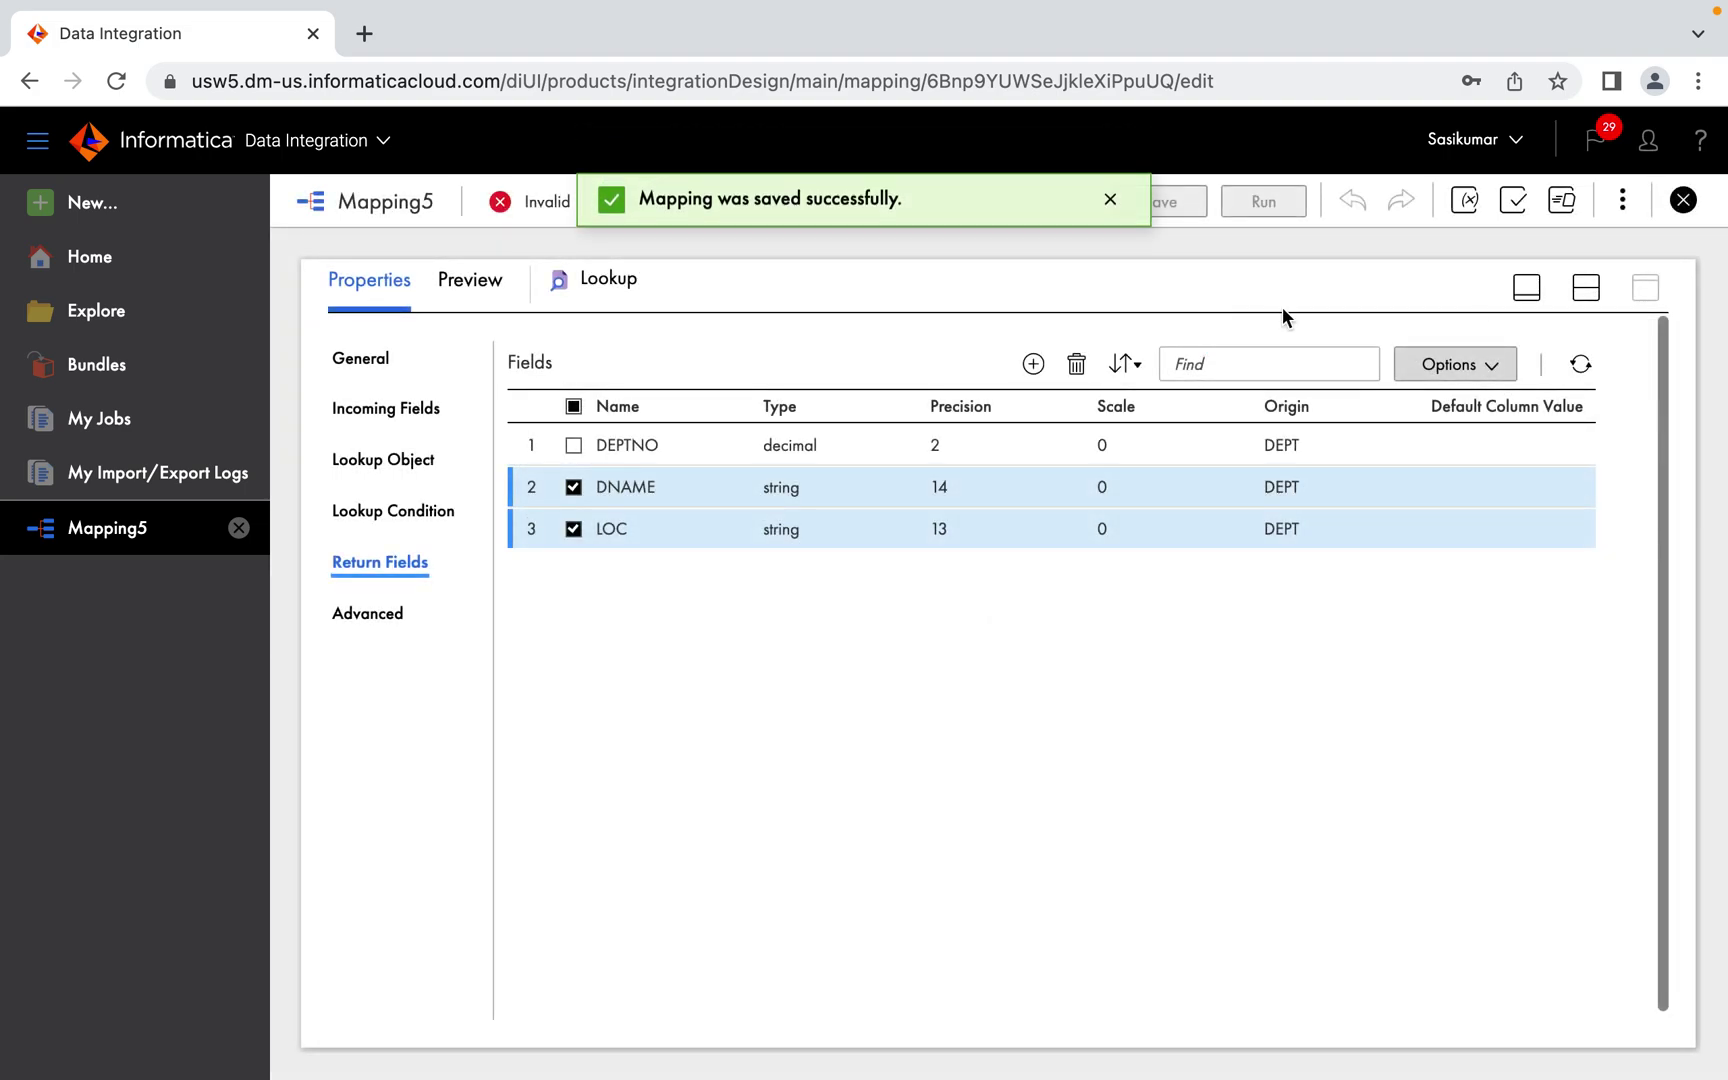
Step: Set the Target's connection to OracleScott_Local and its object to the existing T_EMP_DEPT table
{"action": "left_click", "coordinate": [1528, 290]}
{"action": "left_click", "coordinate": [935, 510]}
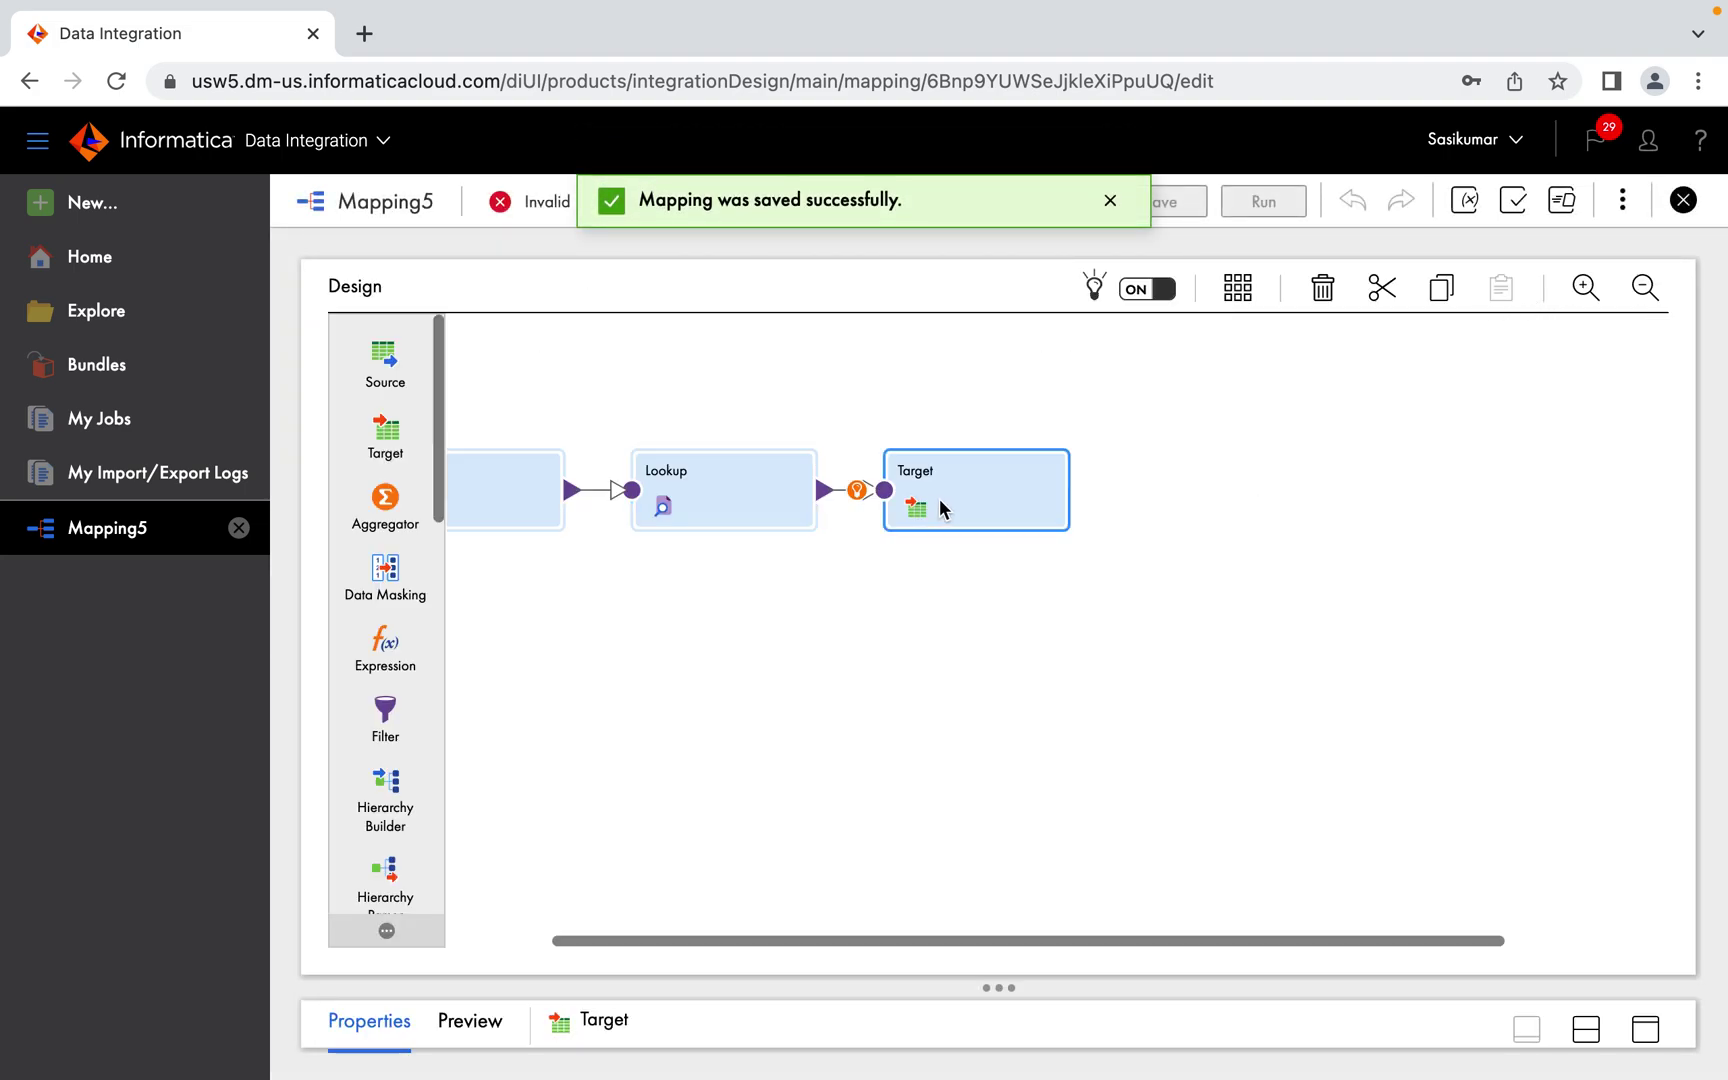
{"action": "left_click", "coordinate": [1642, 1028]}
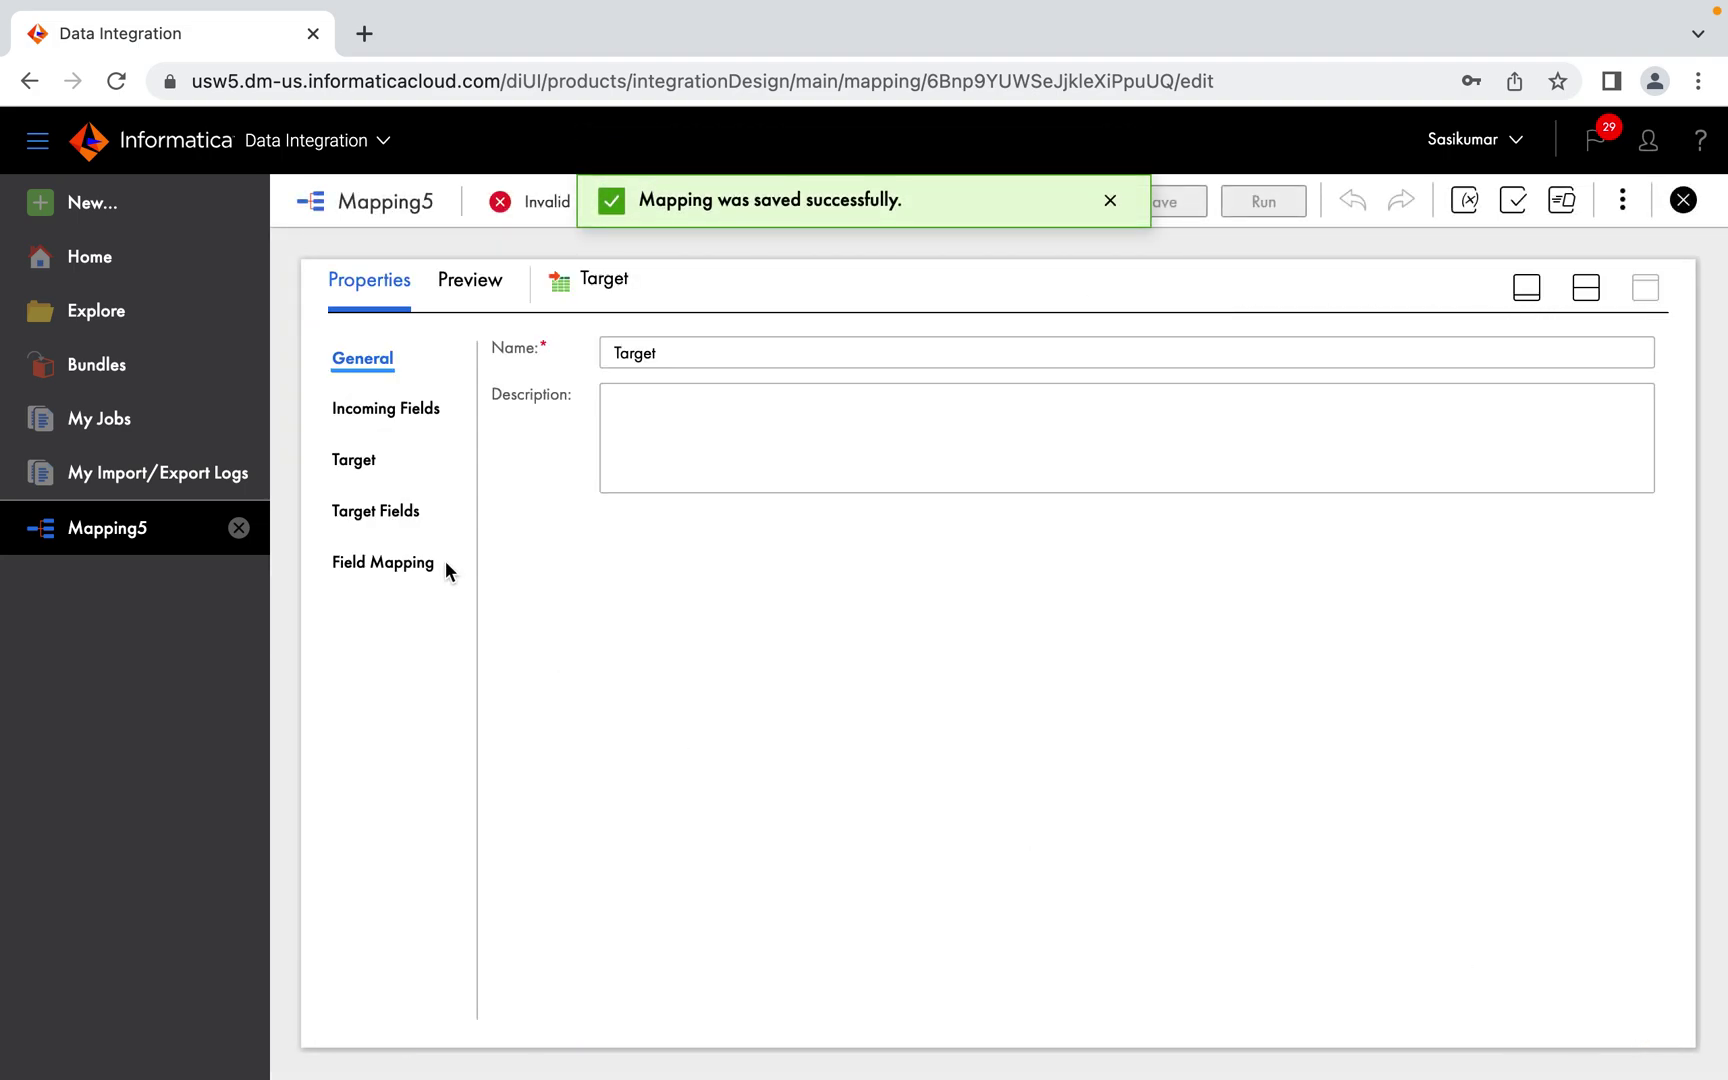
{"action": "left_click", "coordinate": [356, 461]}
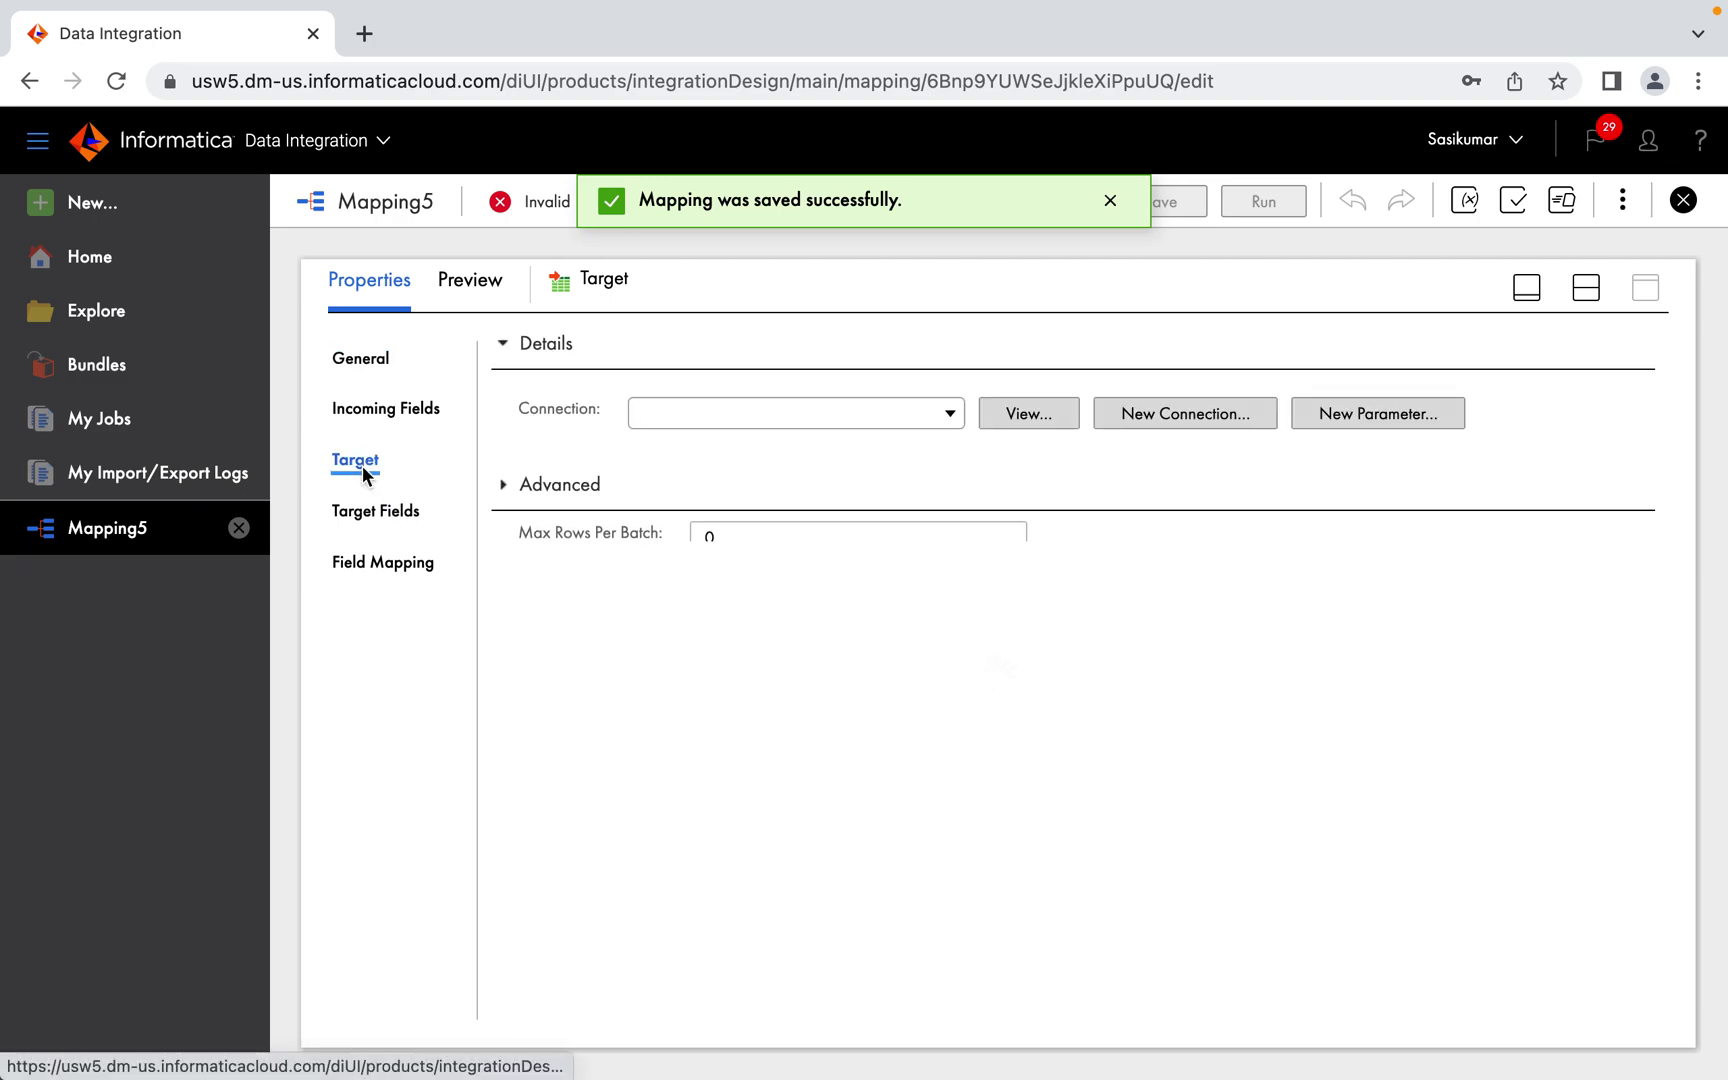
{"action": "left_click", "coordinate": [950, 425]}
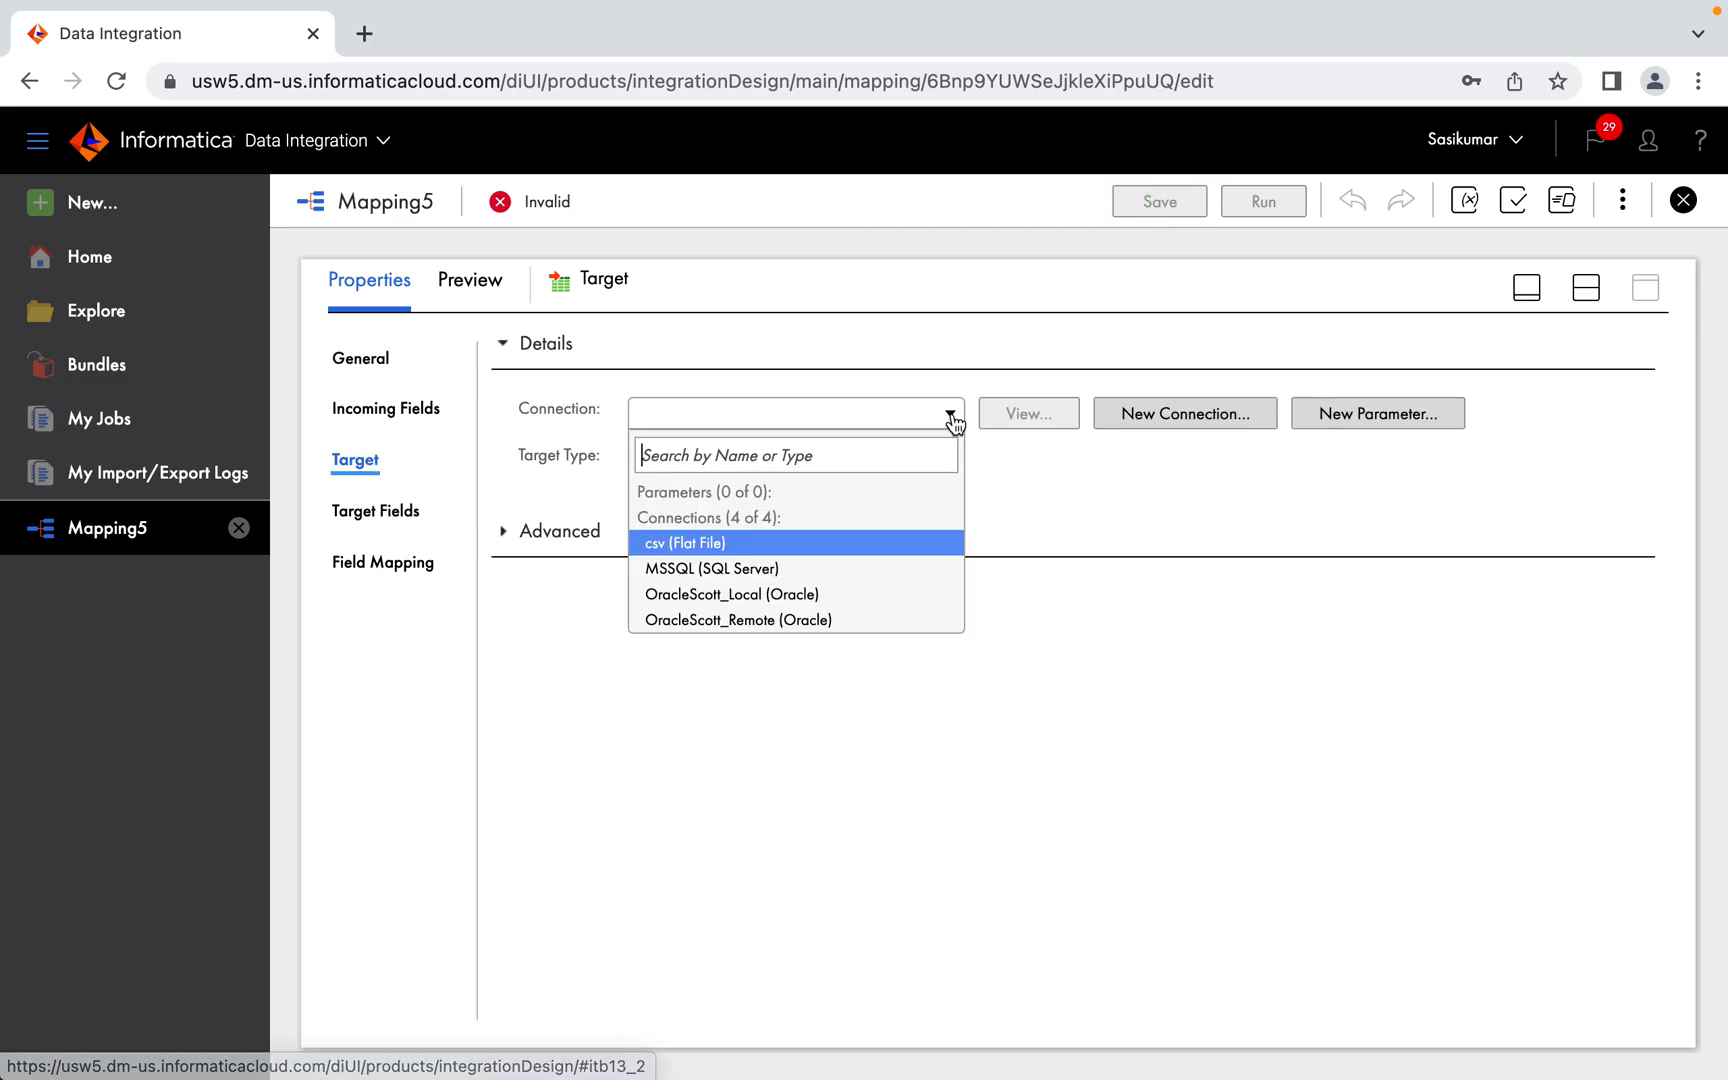
{"action": "left_click", "coordinate": [810, 595]}
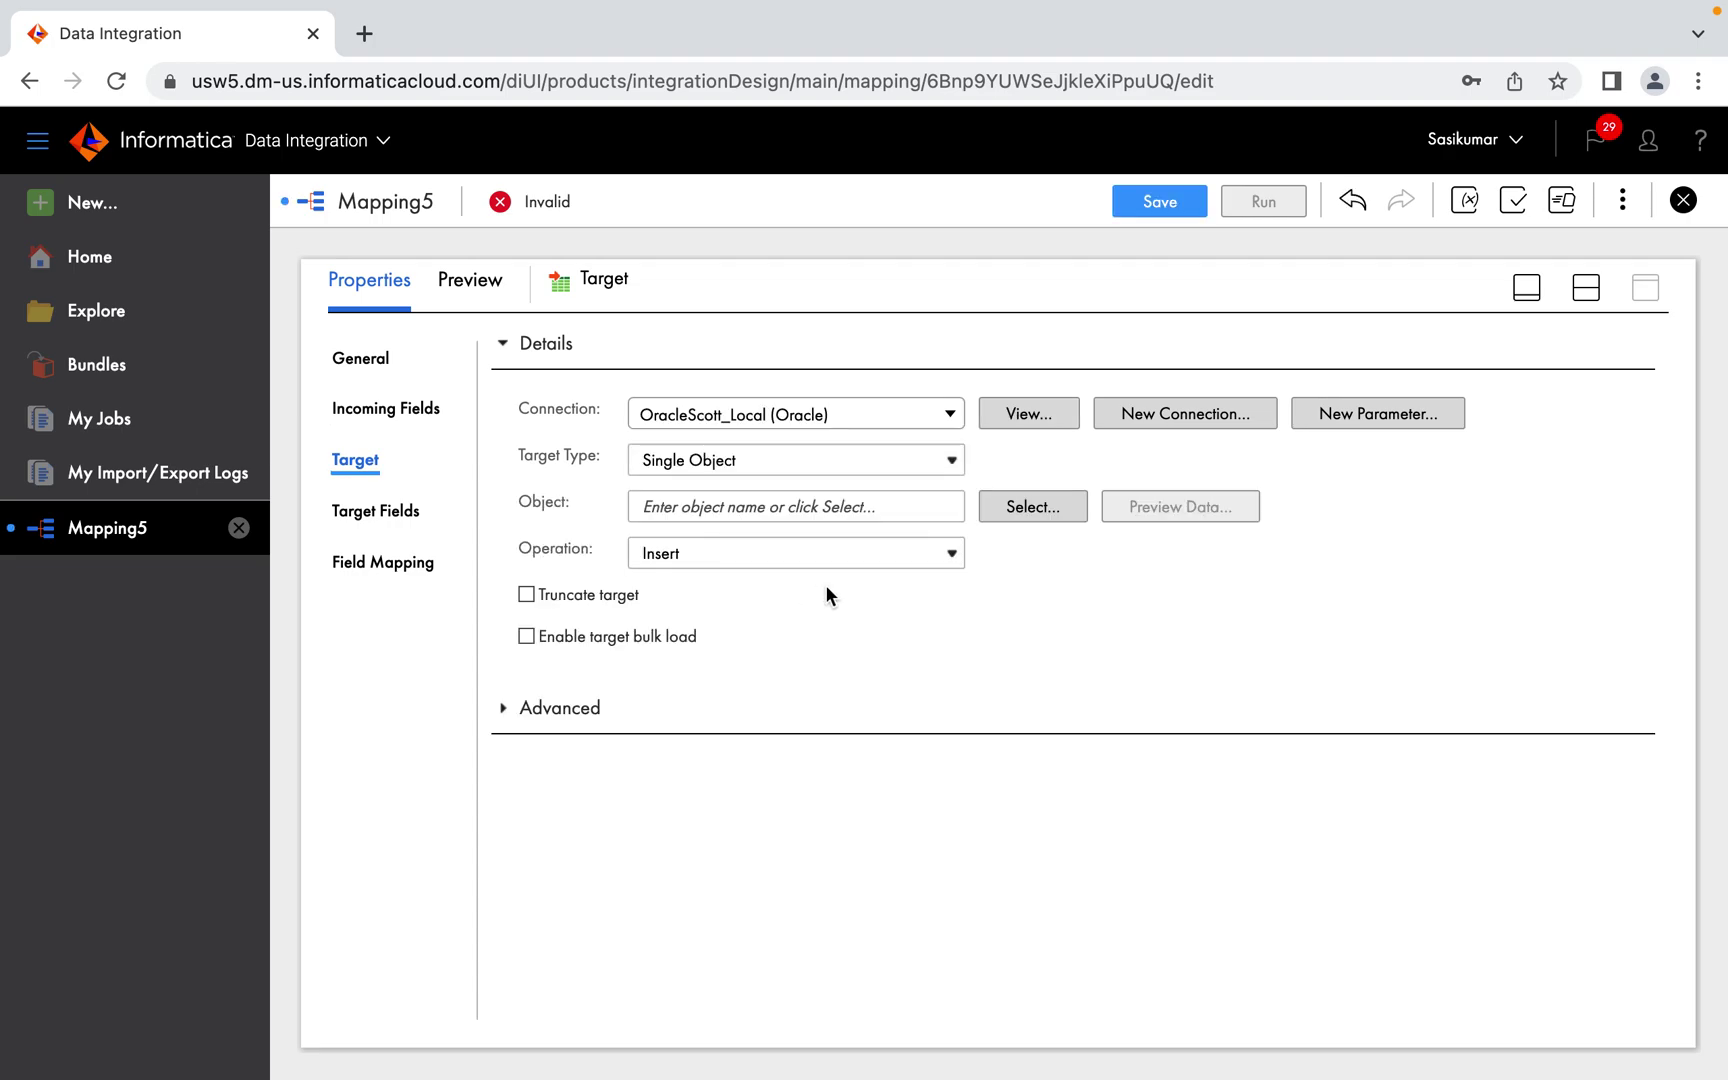
{"action": "left_click", "coordinate": [1040, 512]}
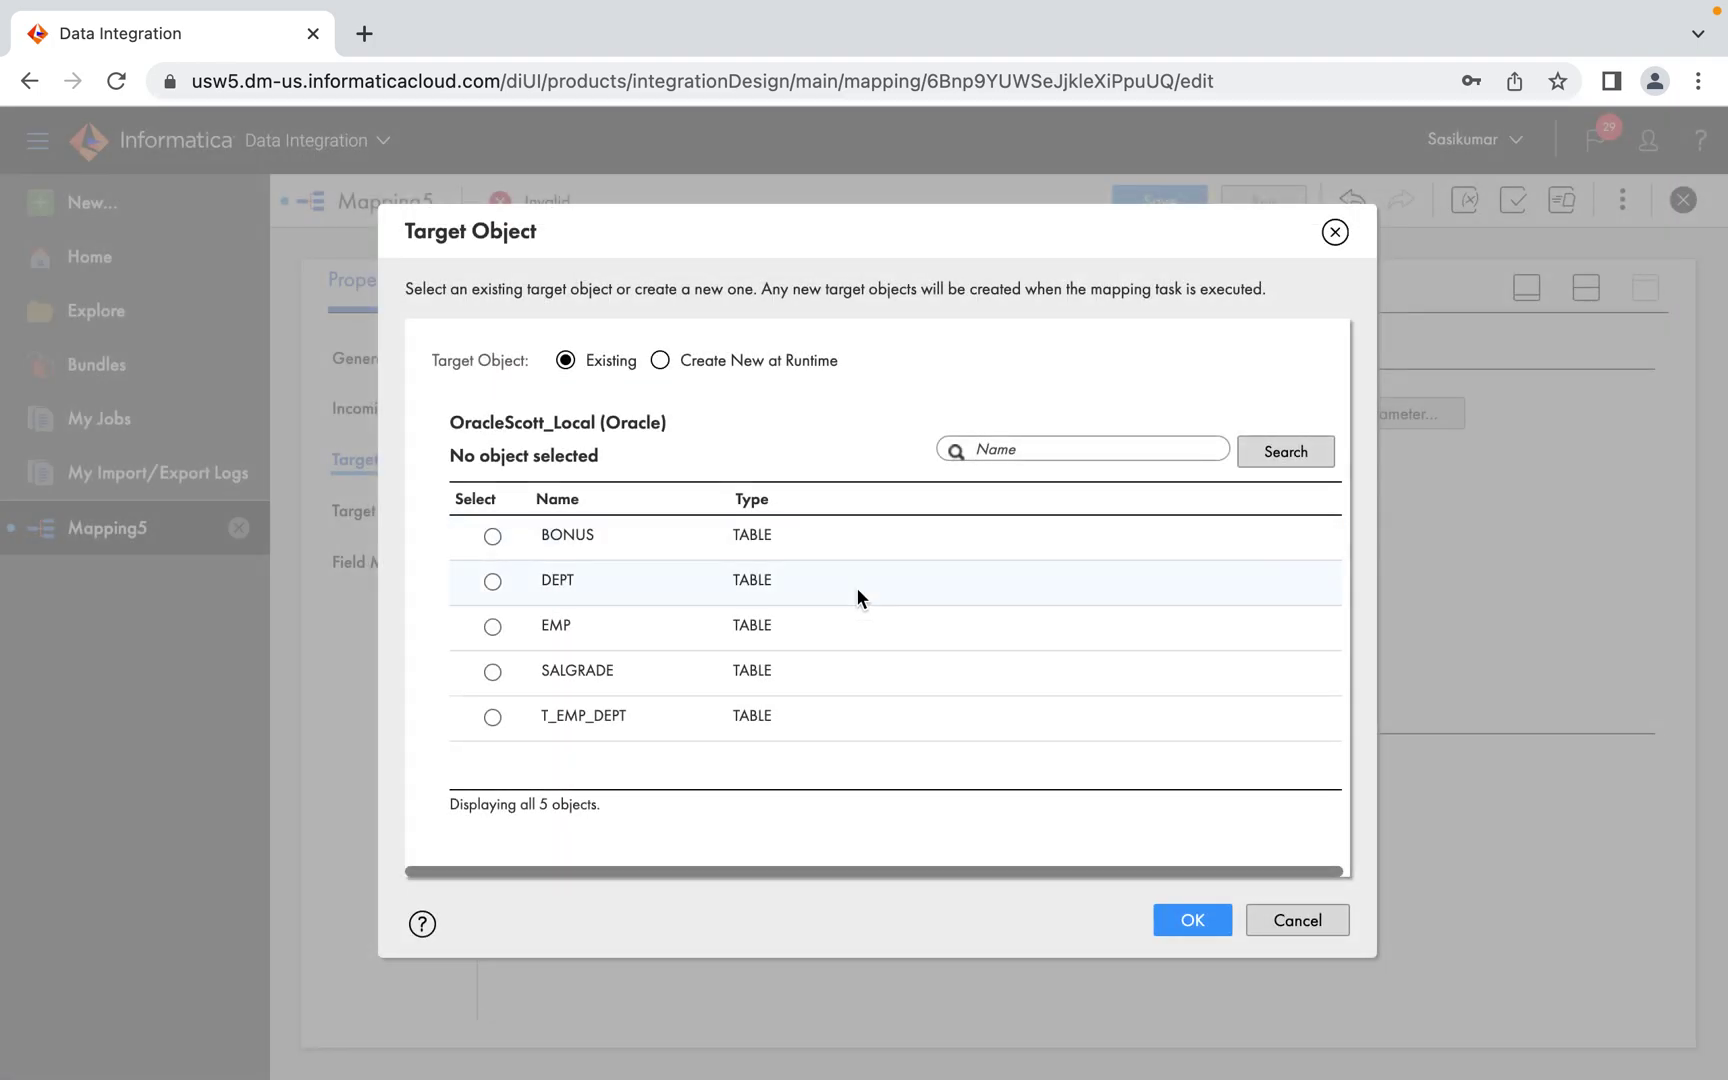
{"action": "left_click", "coordinate": [492, 717]}
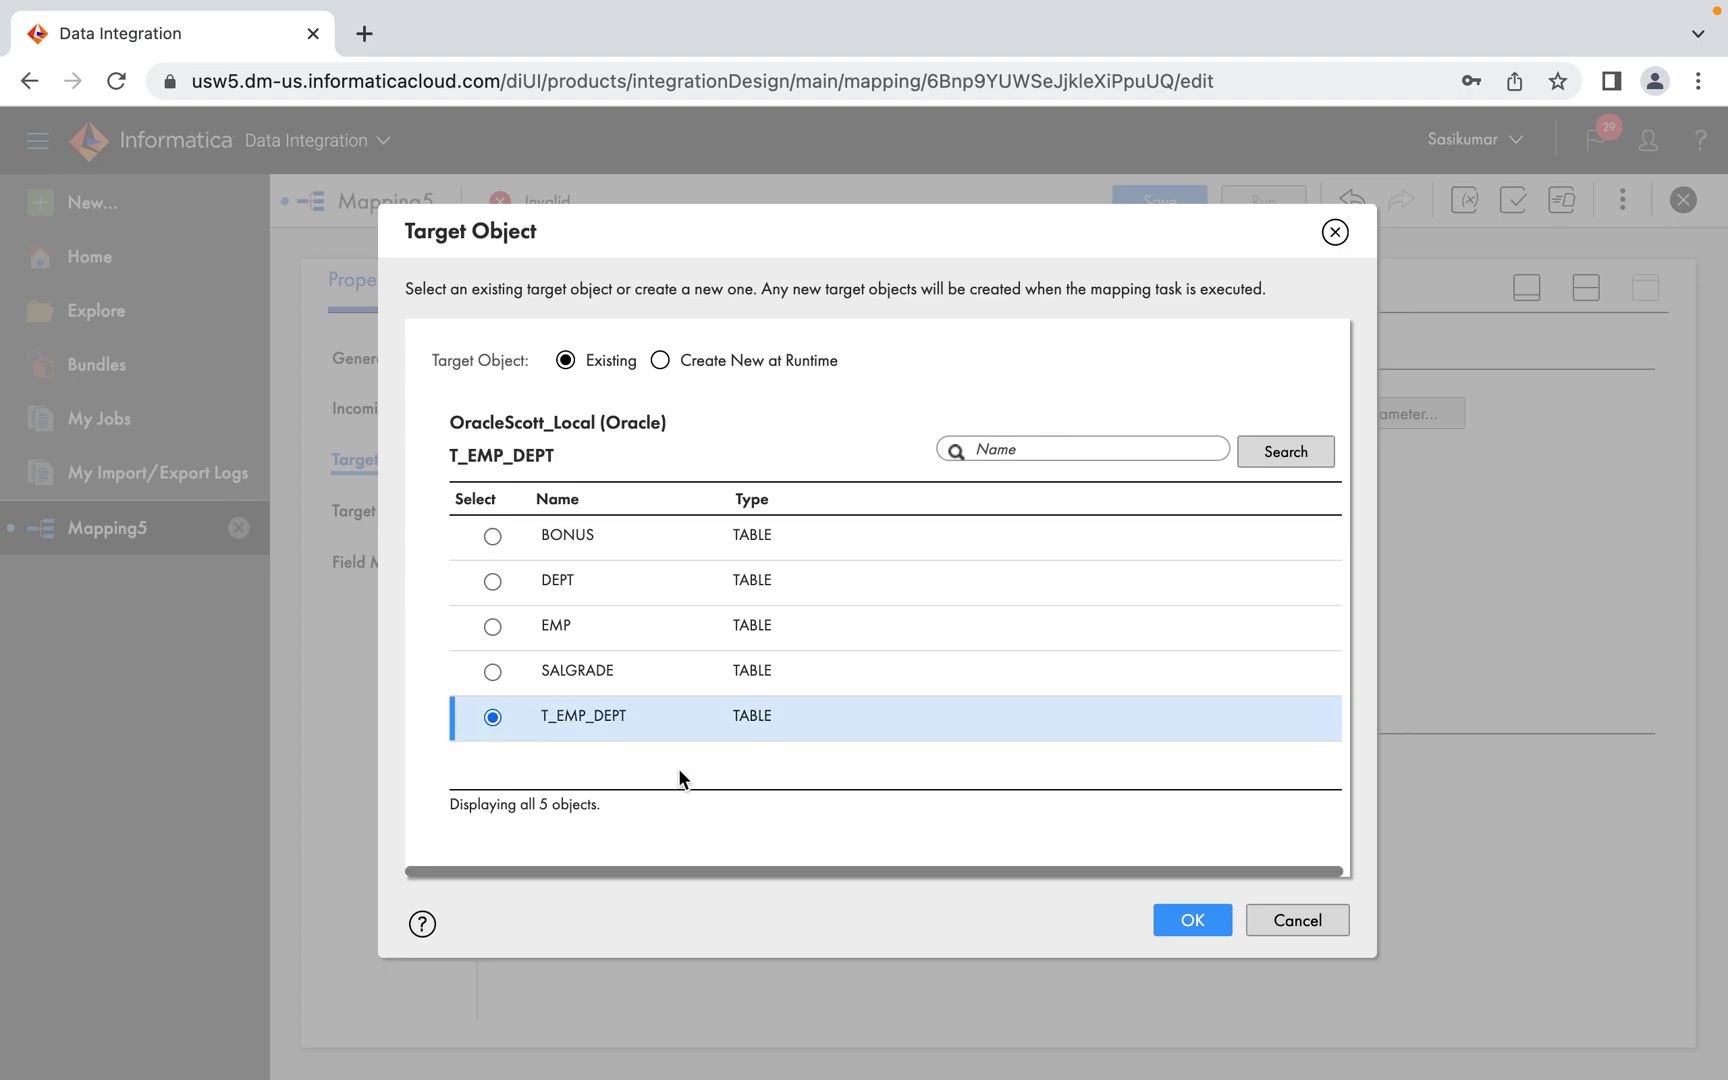
{"action": "left_click", "coordinate": [1160, 920]}
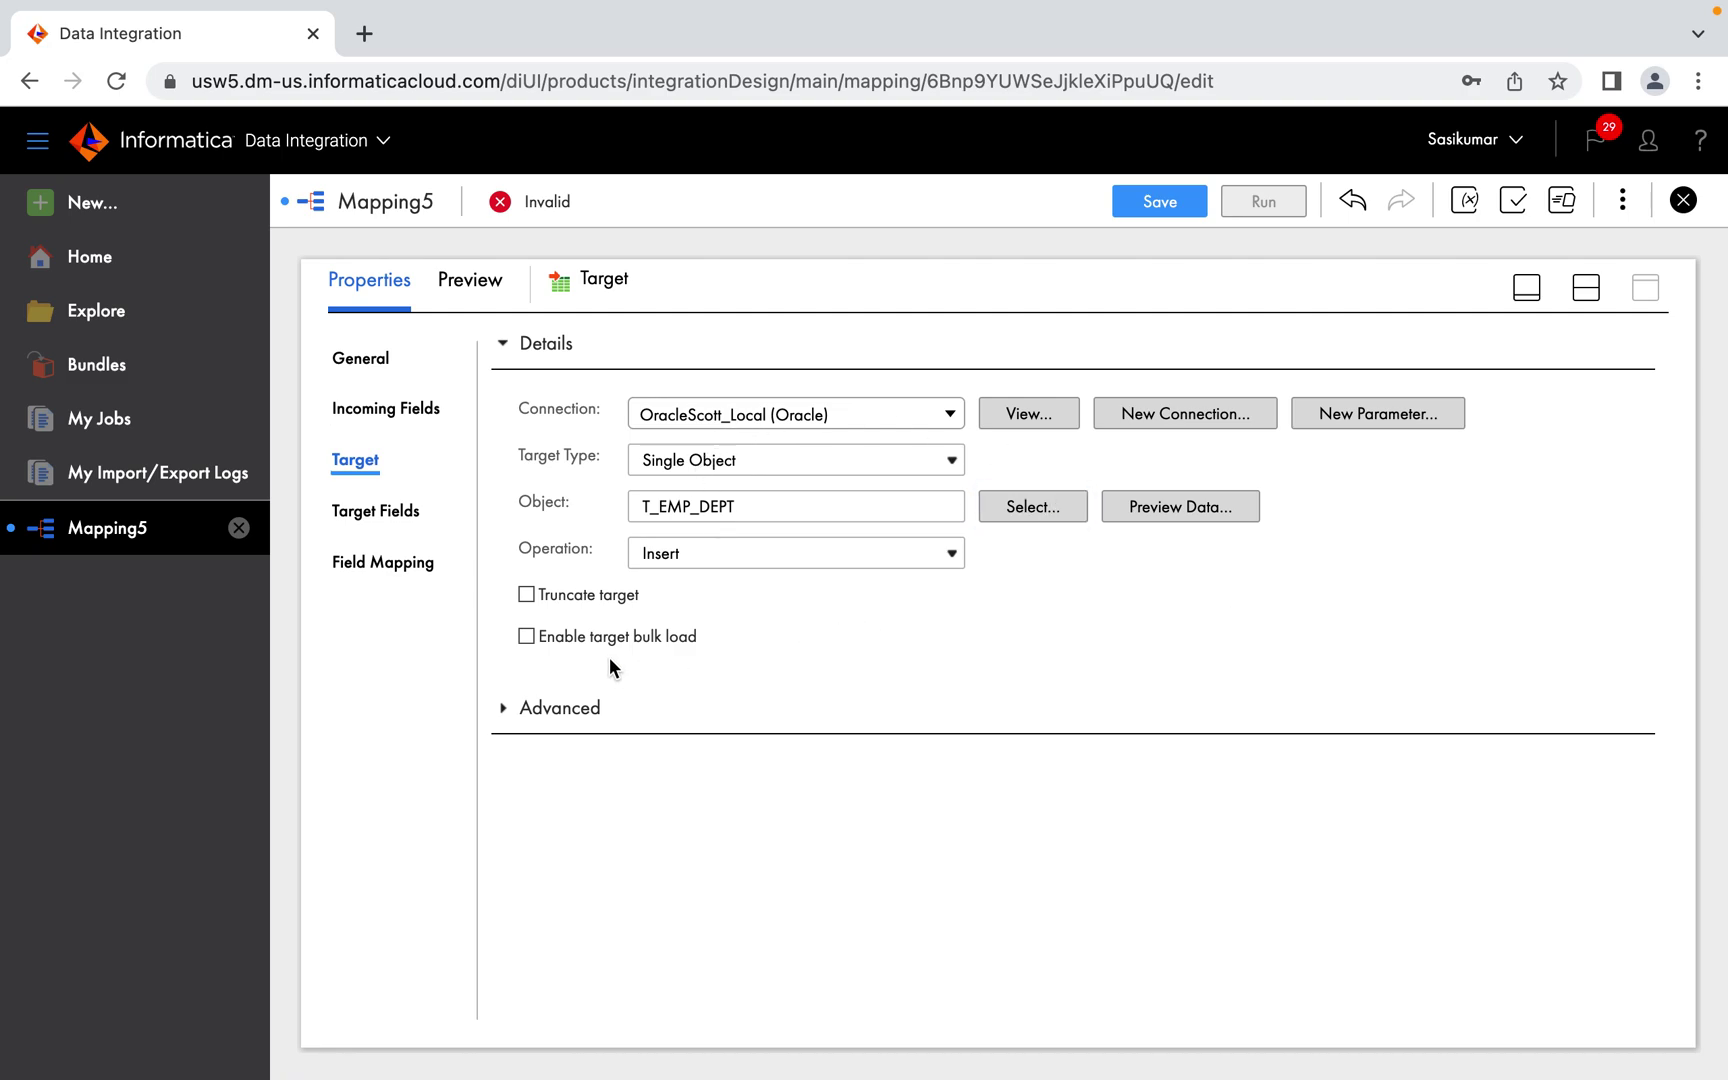
Step: Map the incoming fields to the Target fields automatically with Smart Map and save the mapping
{"action": "left_click", "coordinate": [400, 518]}
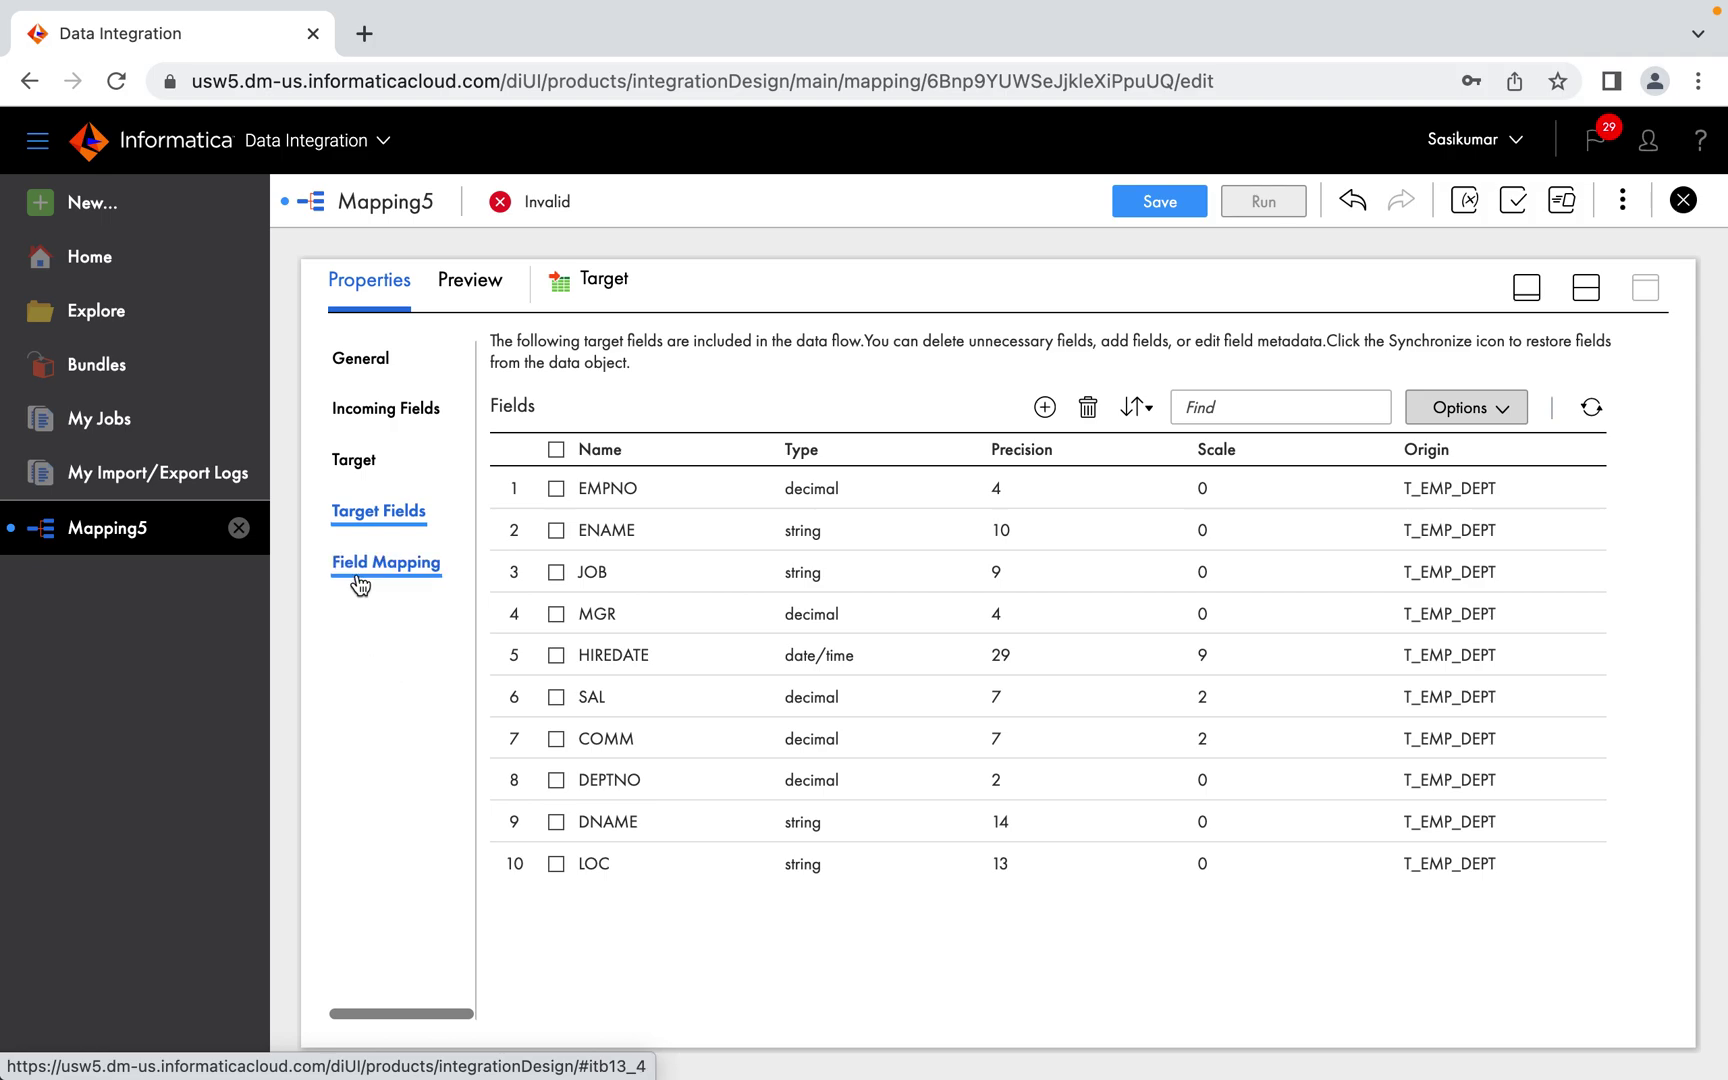
{"action": "left_click", "coordinate": [392, 568]}
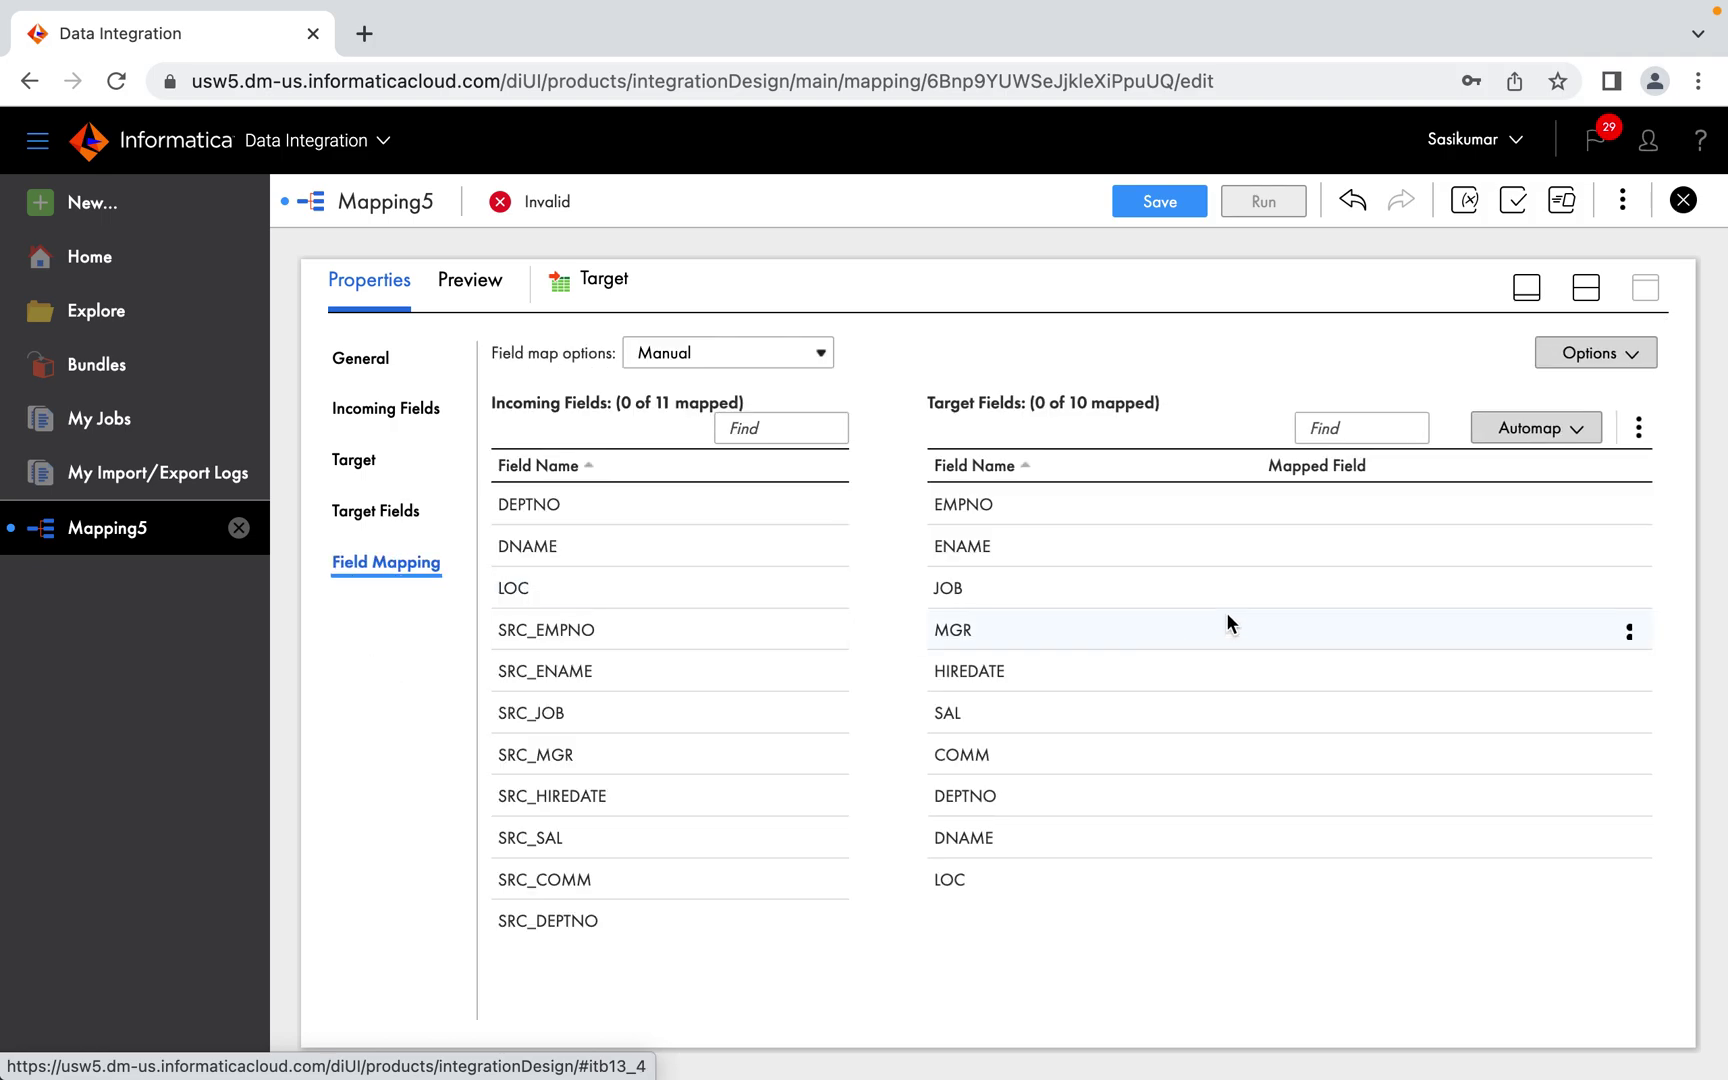
{"action": "left_click", "coordinate": [1585, 436]}
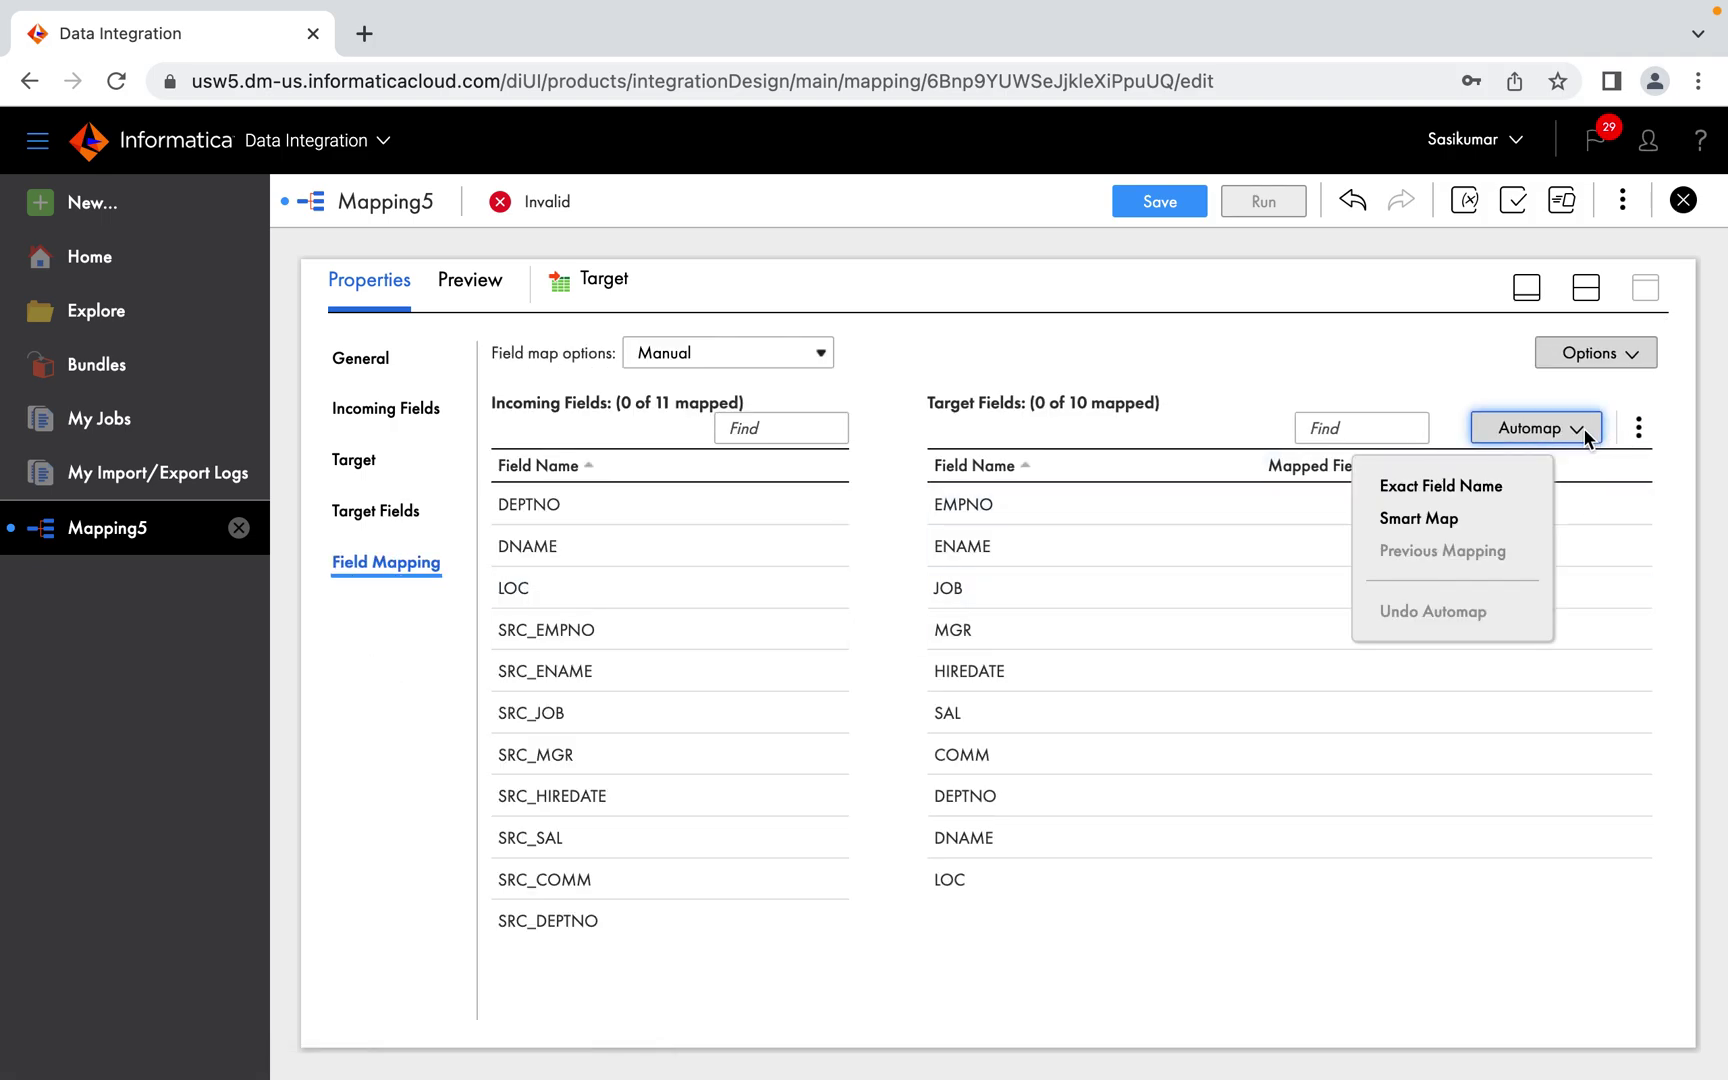
{"action": "left_click", "coordinate": [1492, 512]}
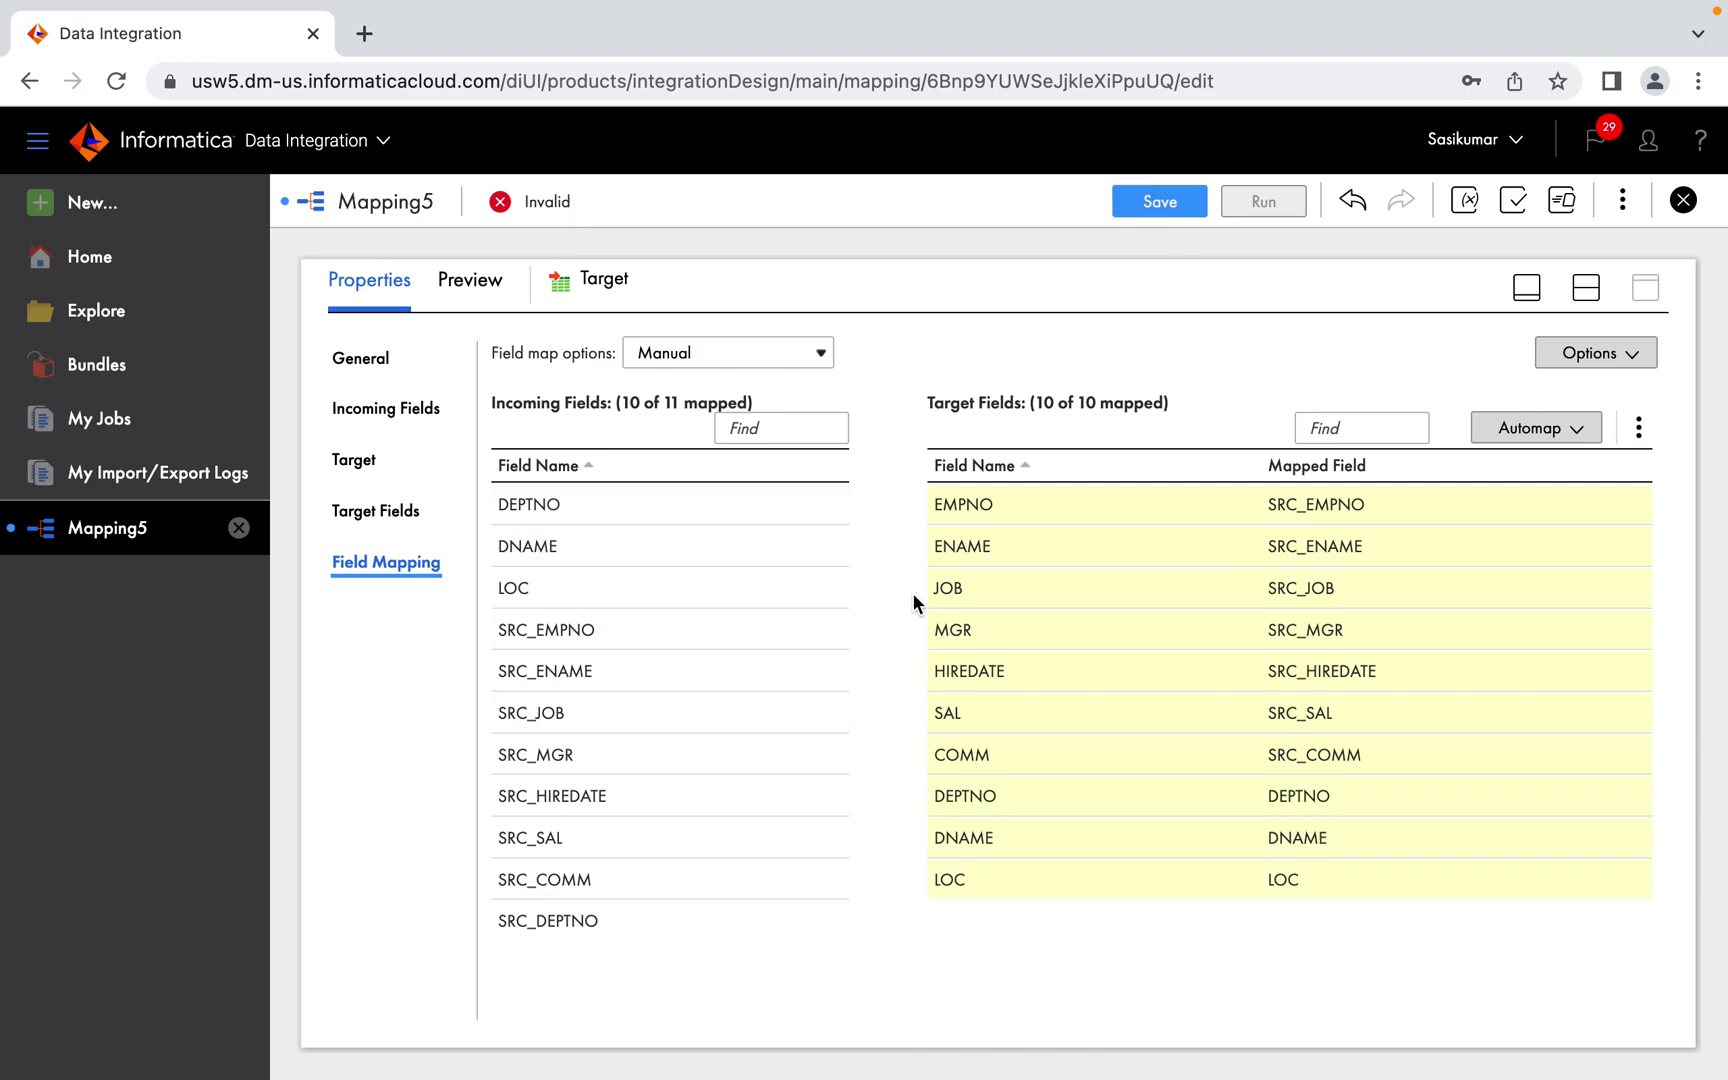
{"action": "left_click", "coordinate": [1146, 208]}
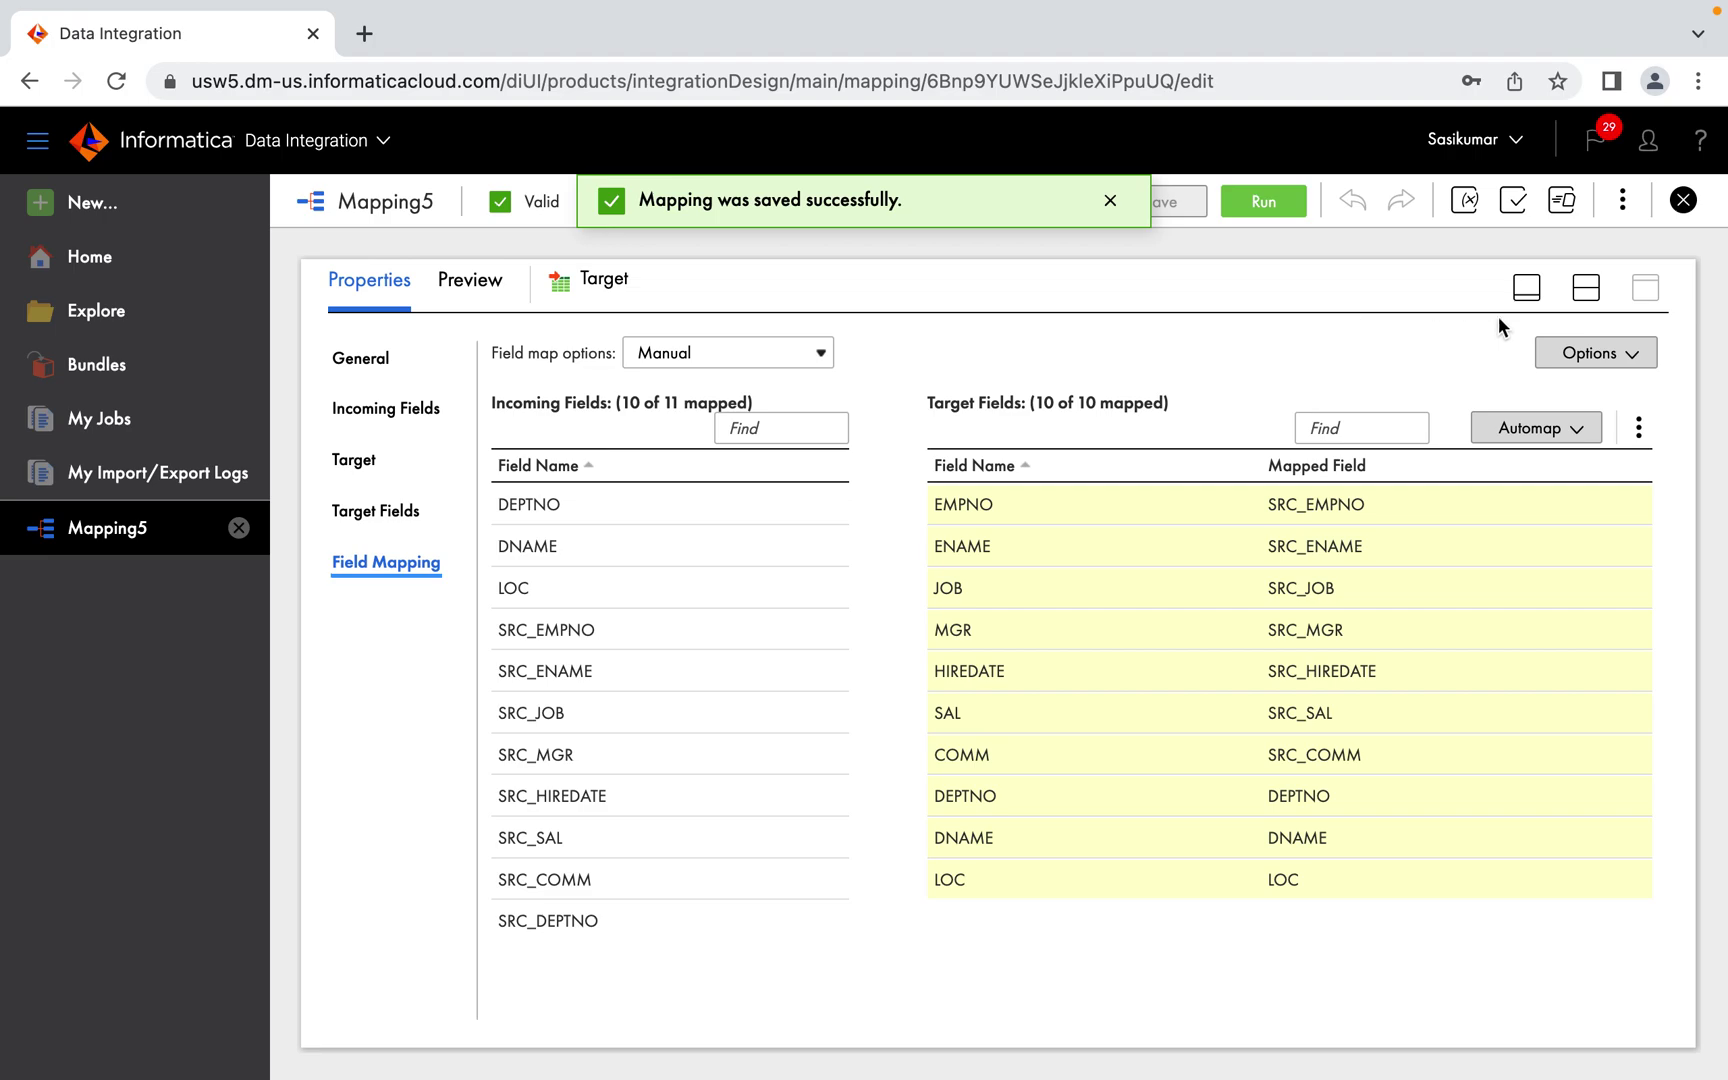
Step: Rename the mapping as m_empDept_lkp_load_tgt and save it
{"action": "left_click", "coordinate": [1526, 290]}
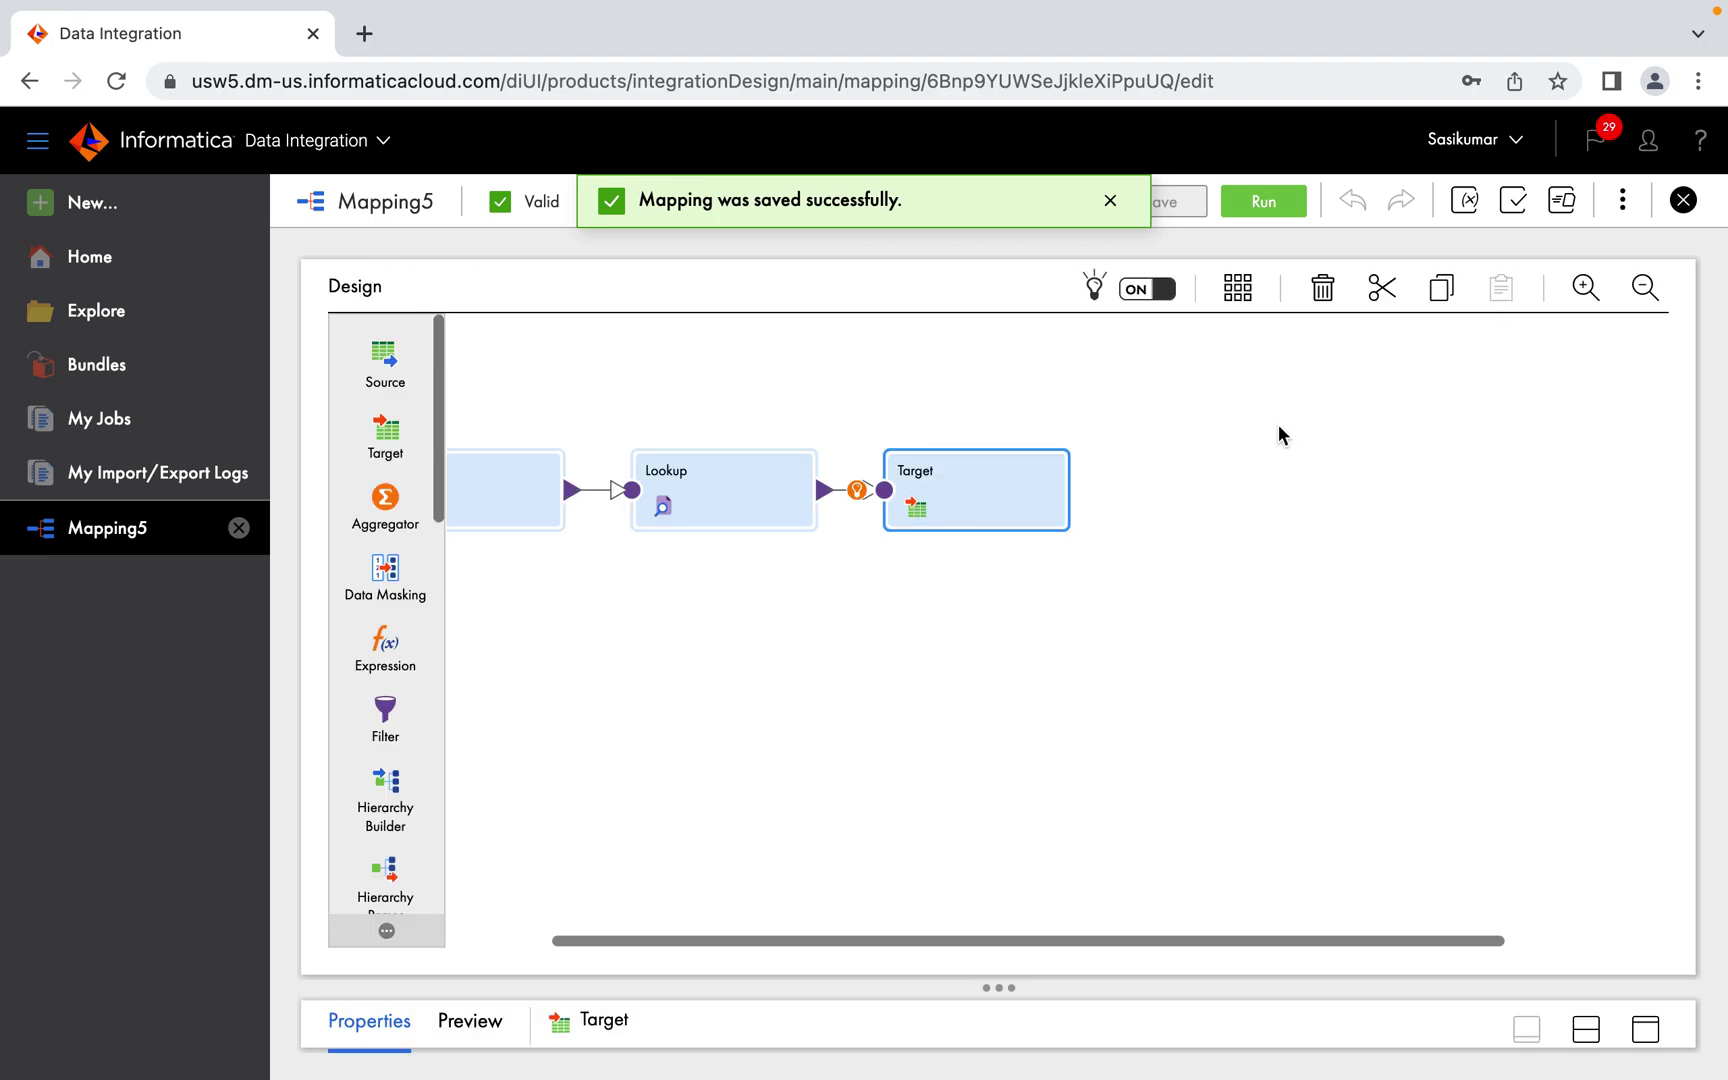
{"action": "left_click_drag", "start_coordinate": [968, 986], "coordinate": [971, 800]}
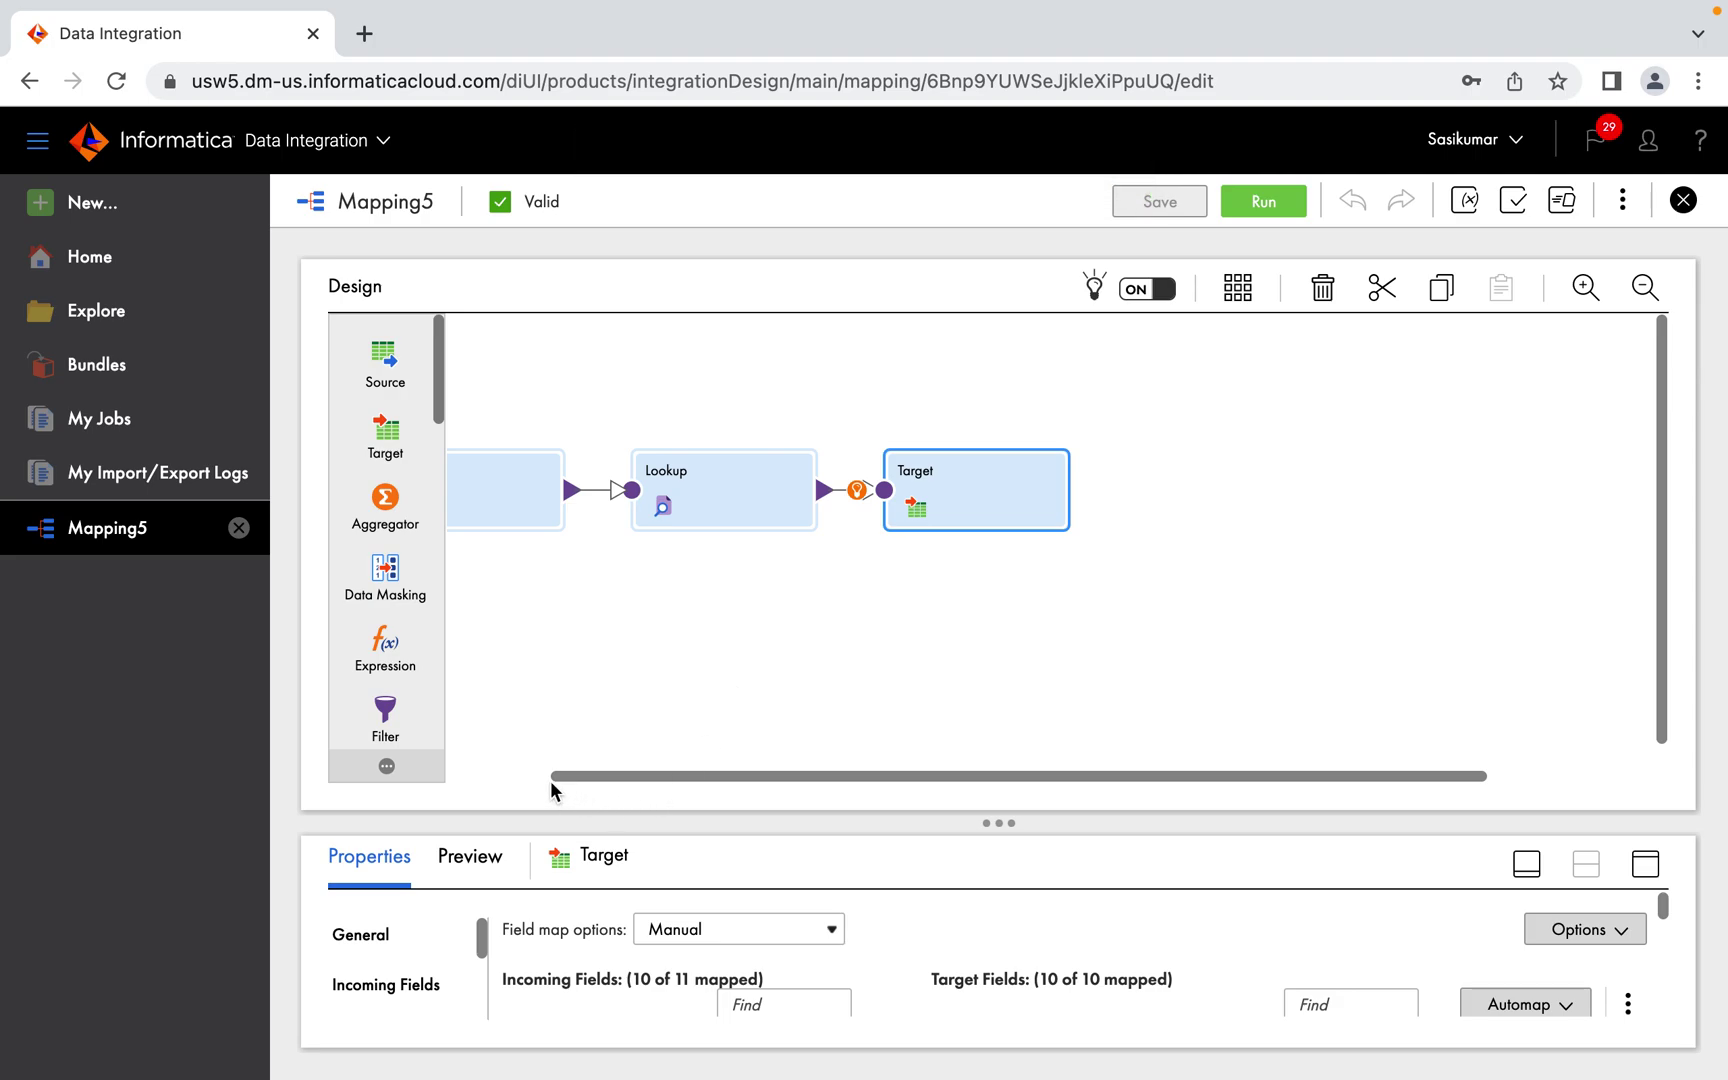
{"action": "scroll", "coordinate": [551, 782], "scroll_direction": "left", "scroll_amount": 3}
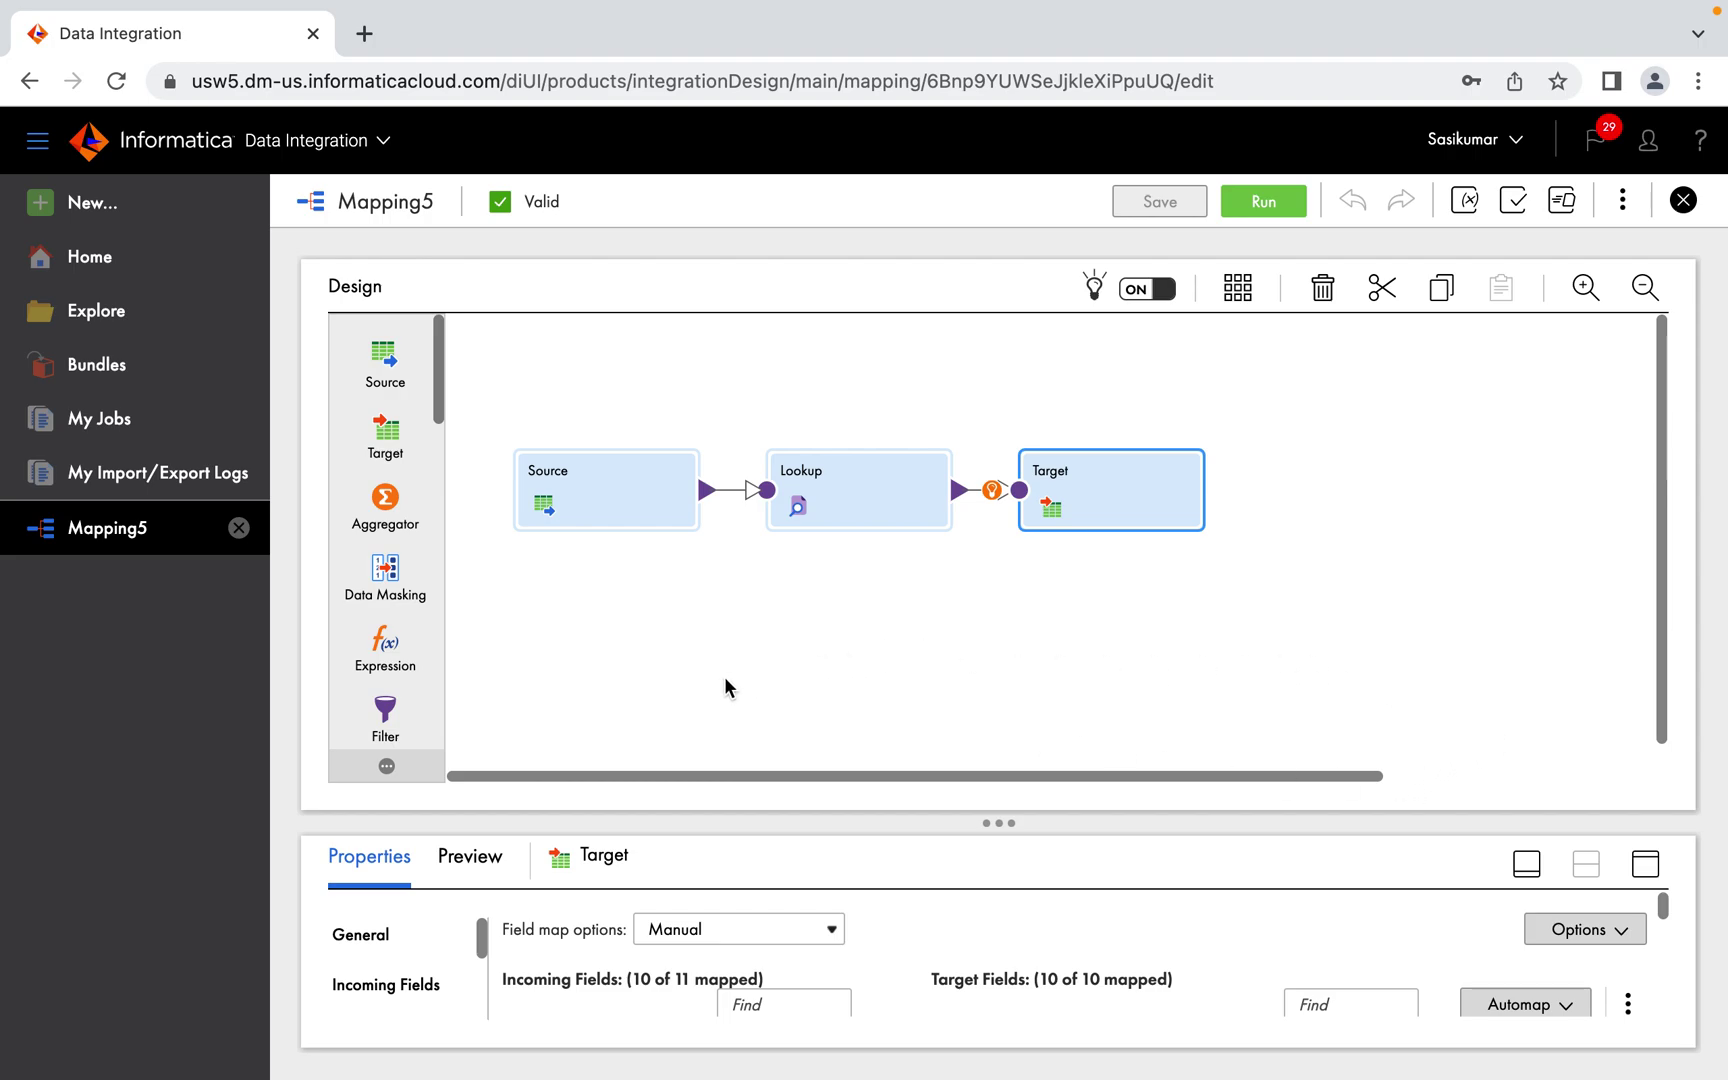
{"action": "left_click", "coordinate": [566, 520]}
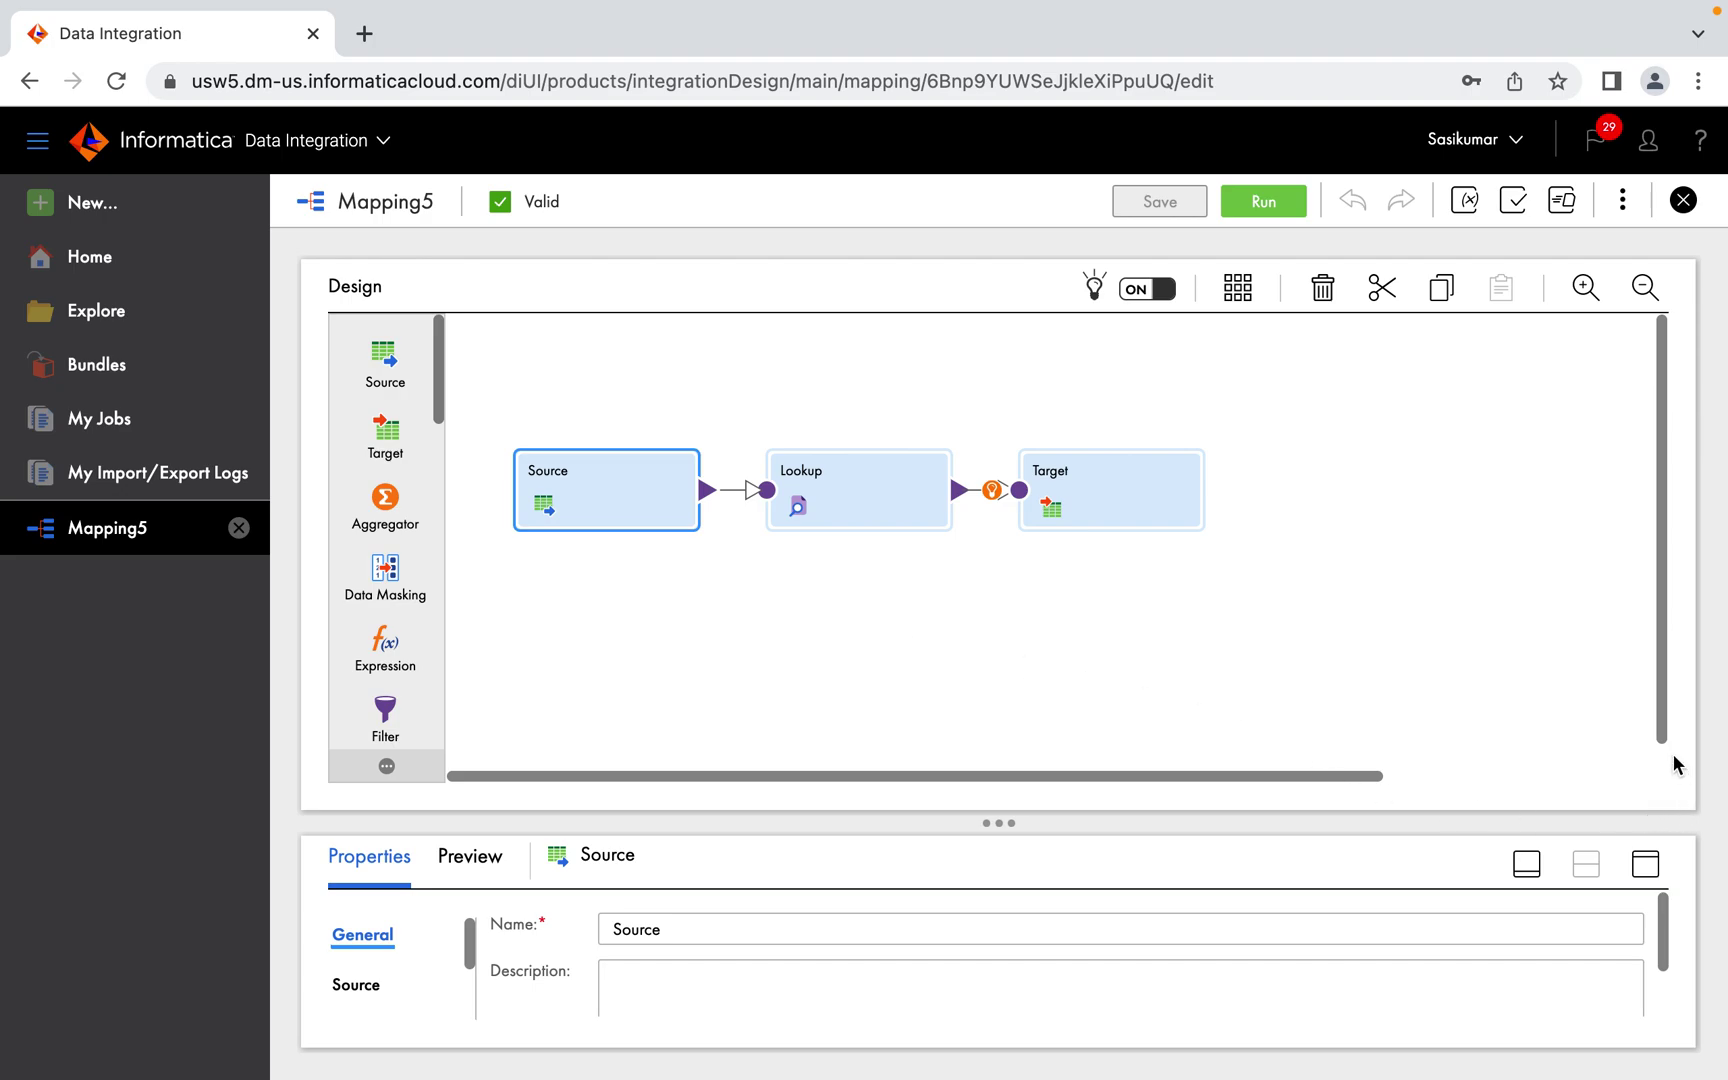
{"action": "left_click_drag", "start_coordinate": [1662, 737], "coordinate": [1665, 762]}
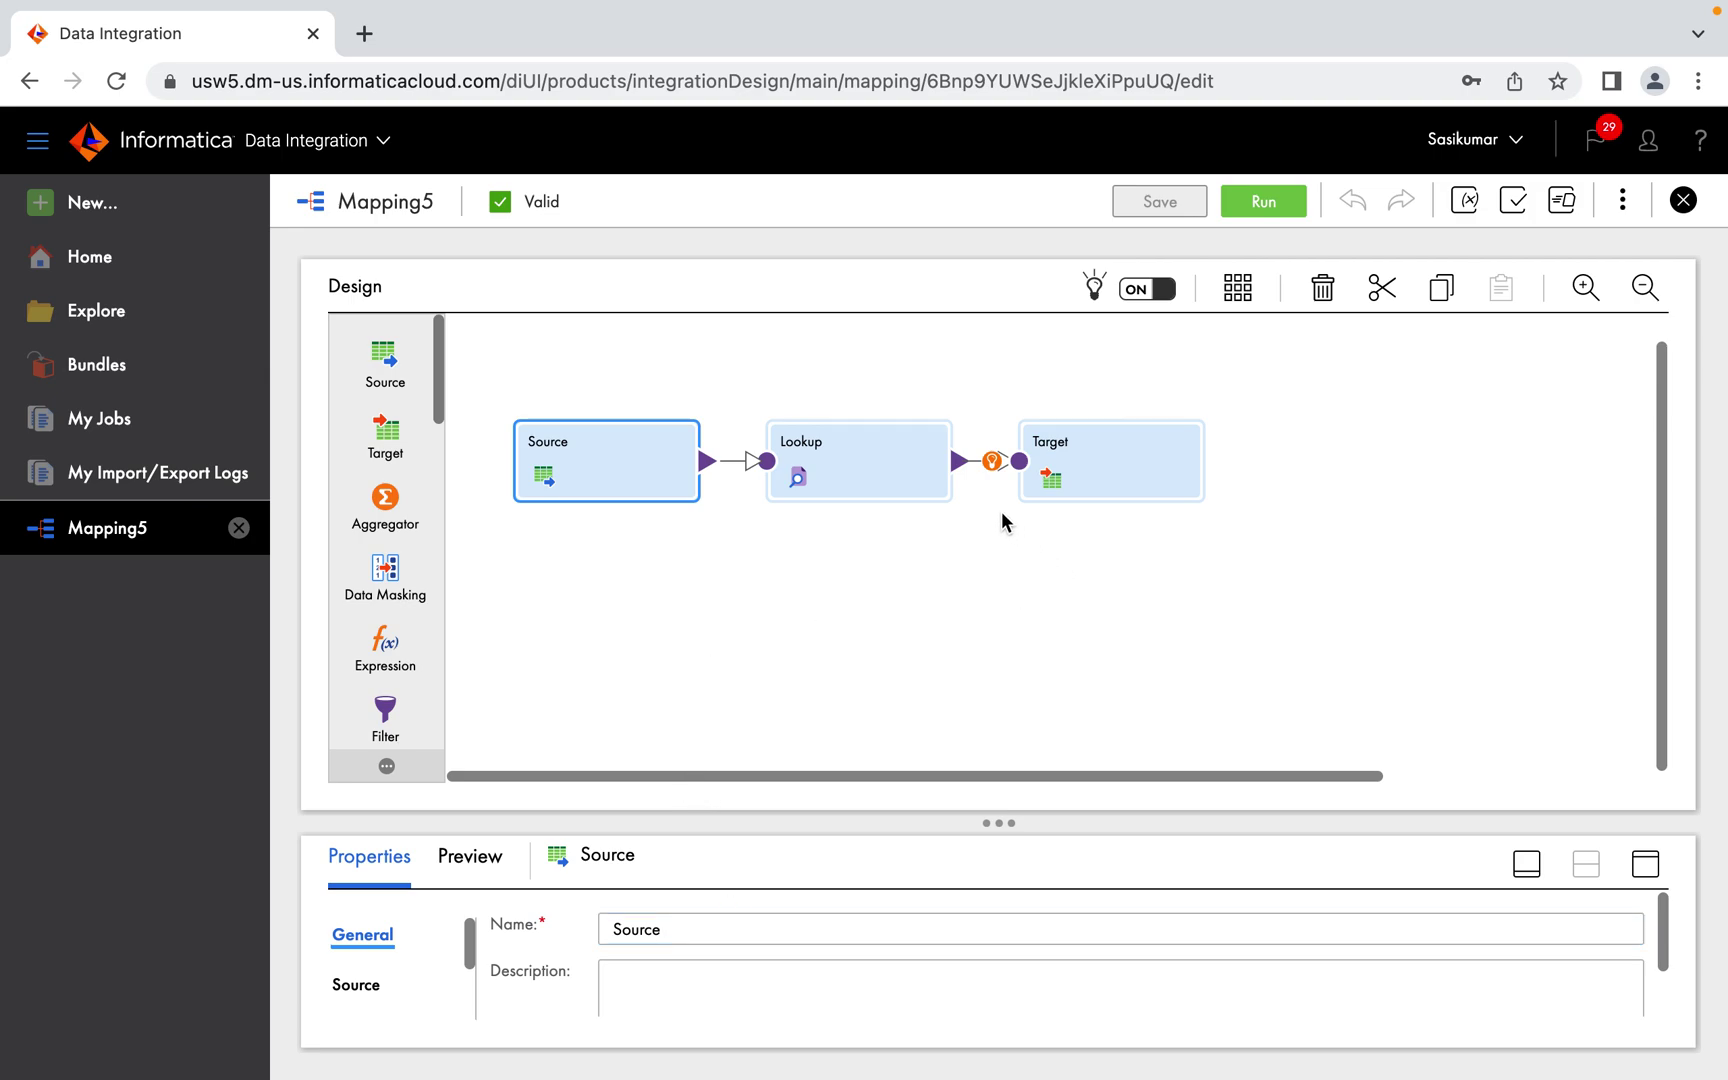
{"action": "left_click", "coordinate": [905, 514]}
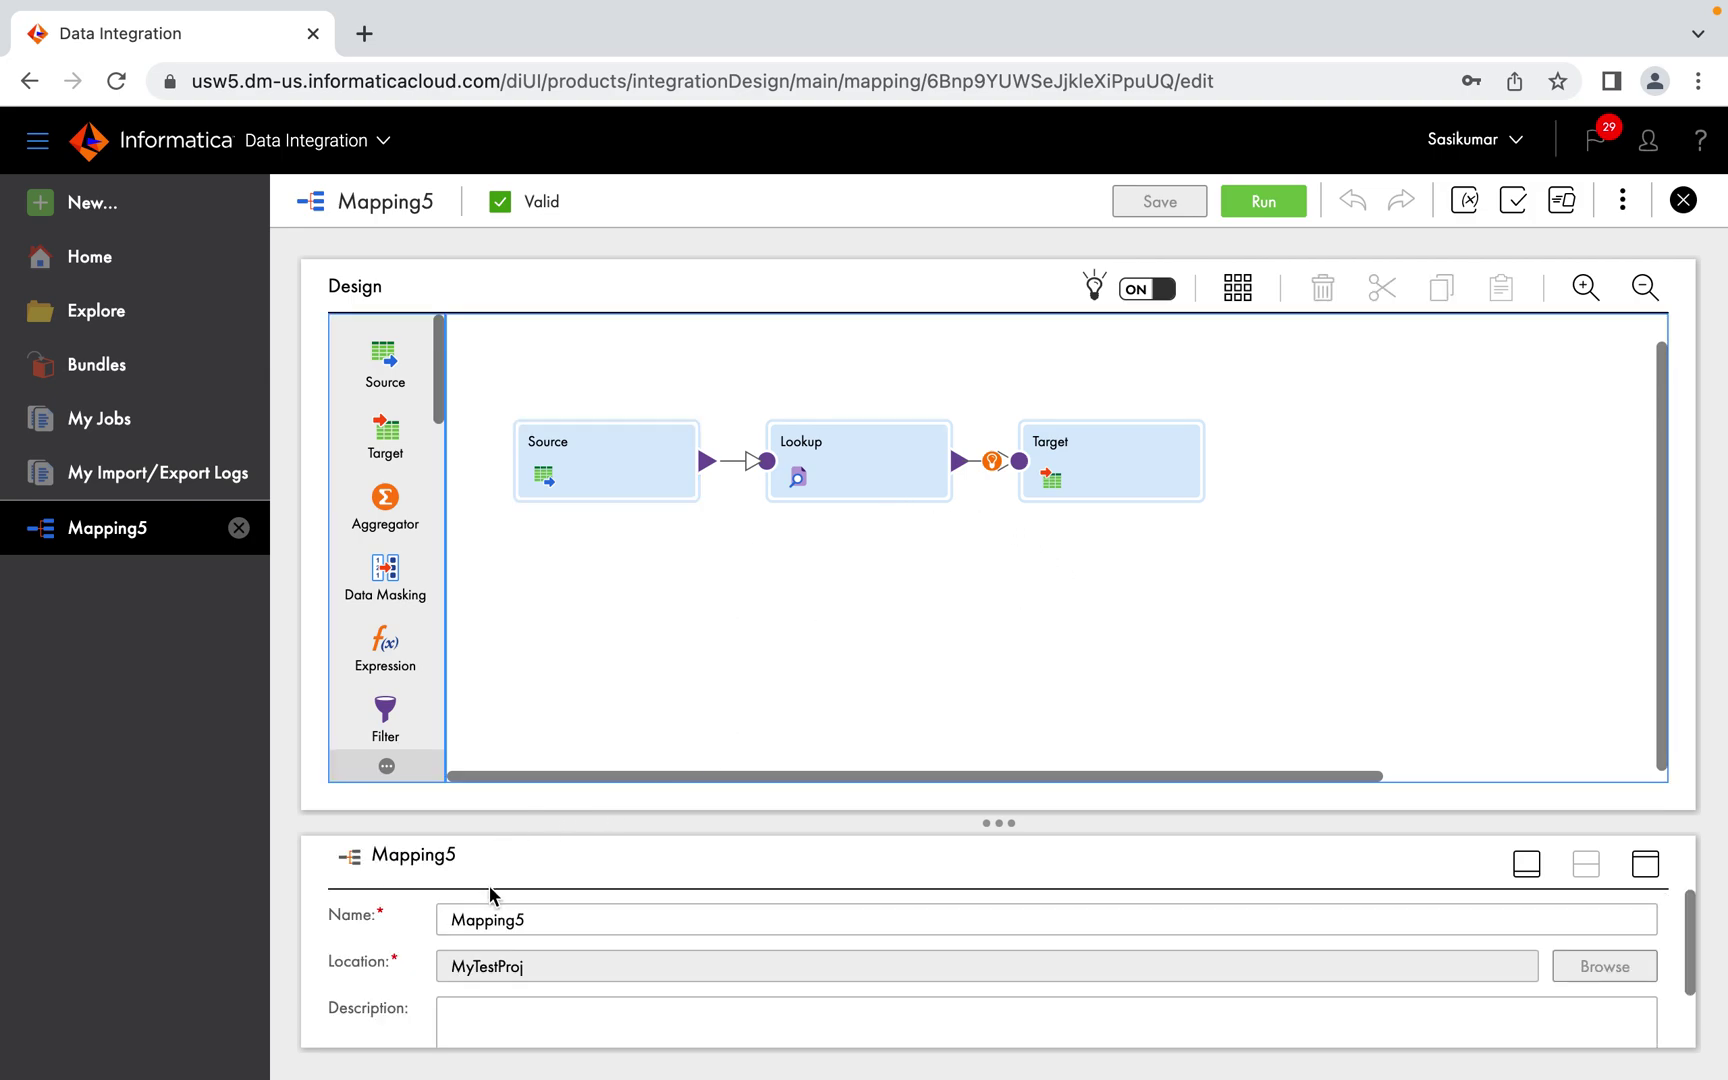
{"action": "double_click", "coordinate": [561, 922]}
{"action": "type", "text": "M"}
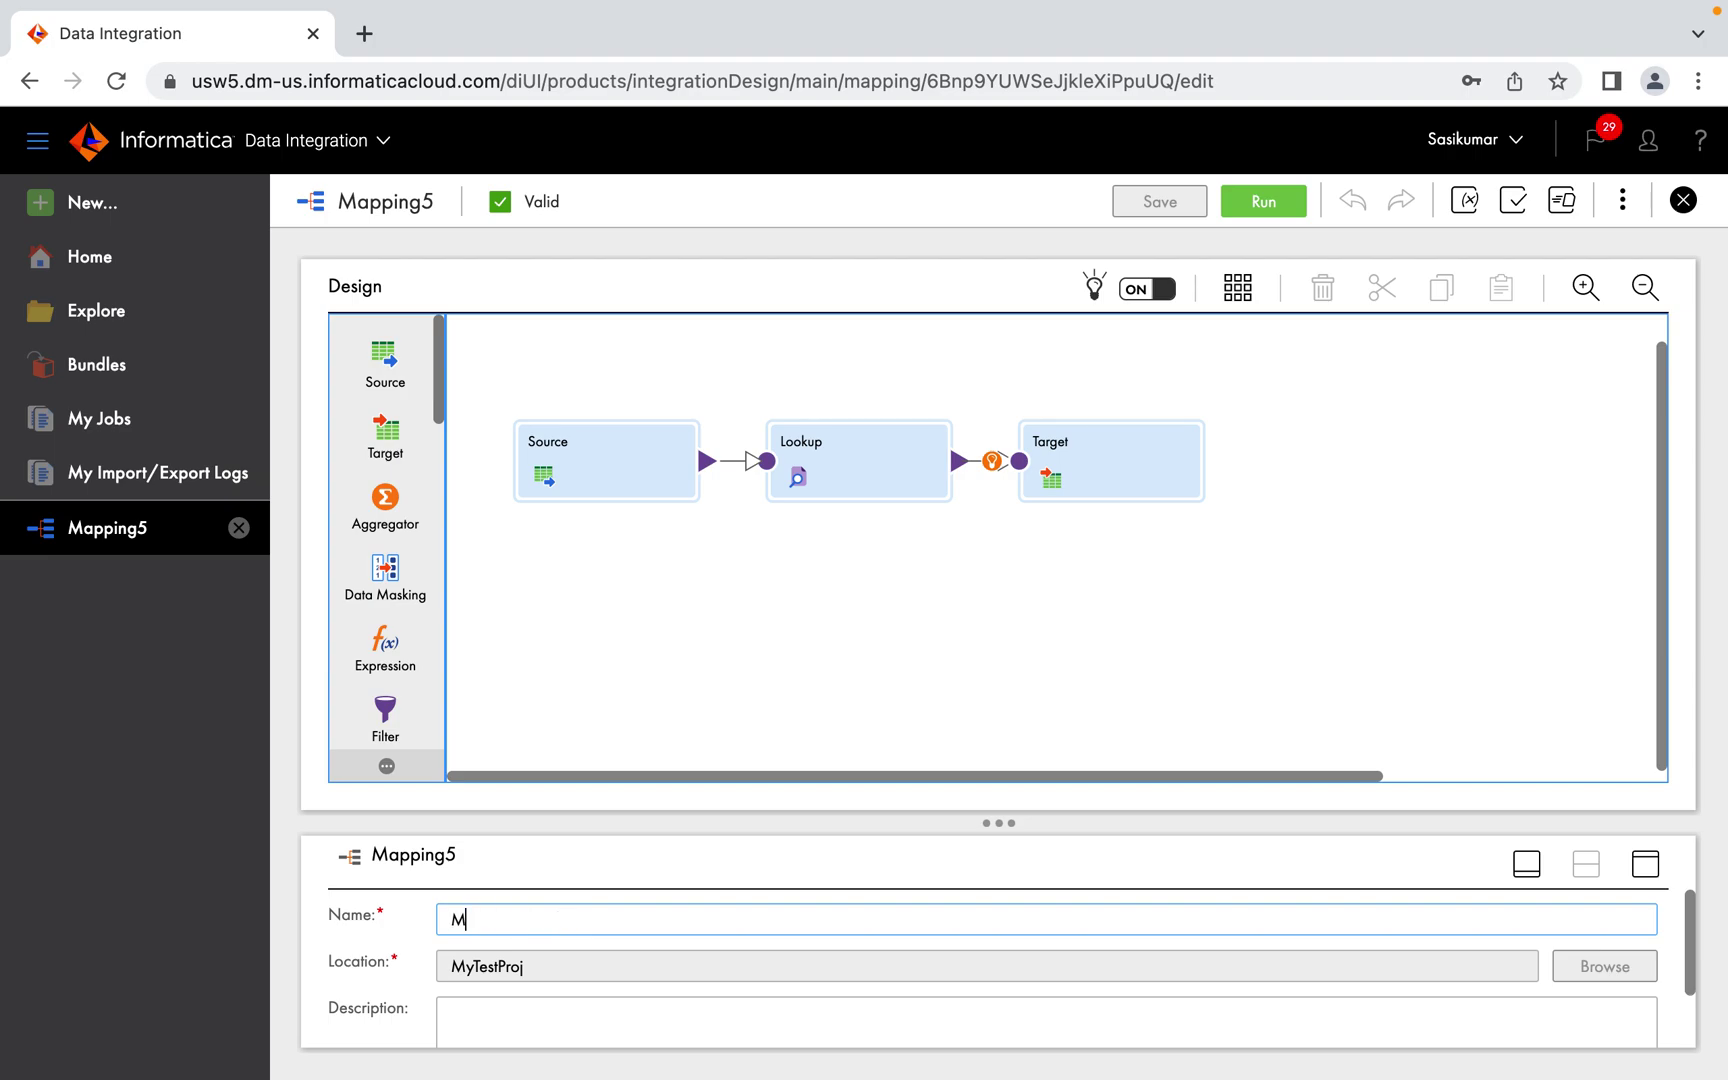
{"action": "type", "text": "_m_empDept_lkp_load_tgt"}
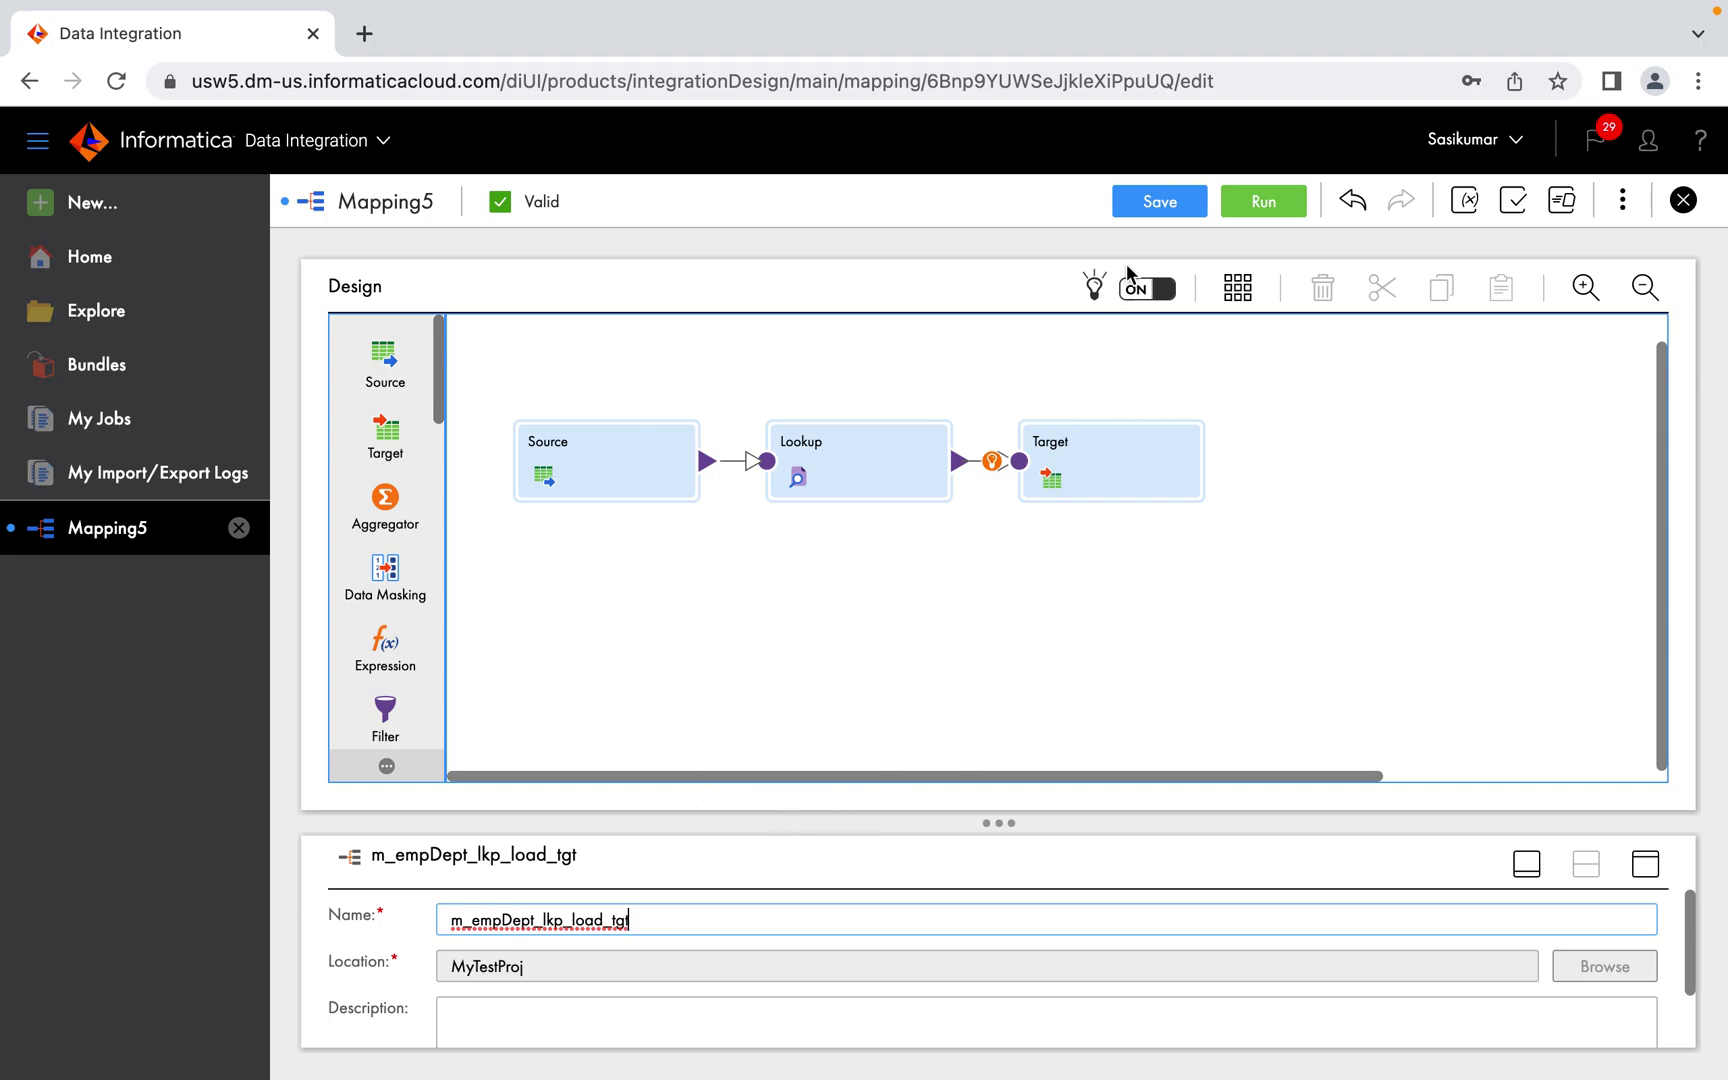
{"action": "left_click", "coordinate": [1160, 202]}
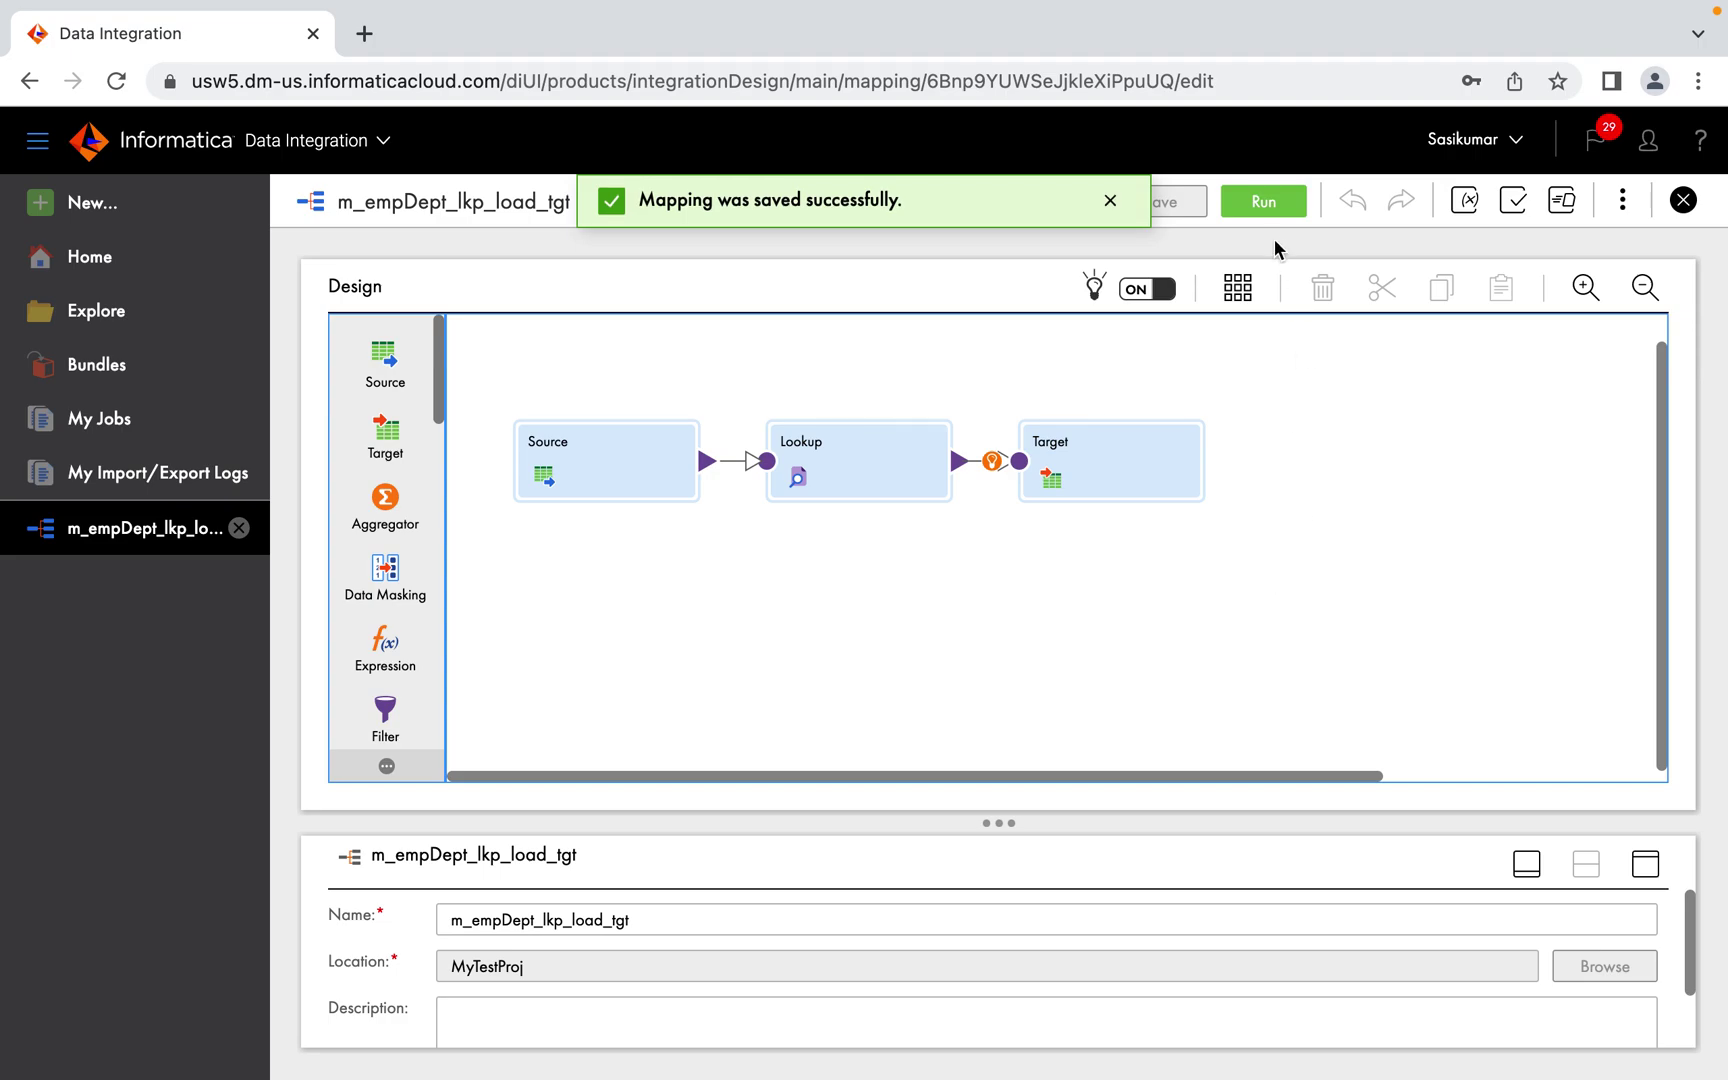
Step: Run the m_empDept_lkp_load_tgt mapping and open its entry in the job list
{"action": "left_click", "coordinate": [1263, 203]}
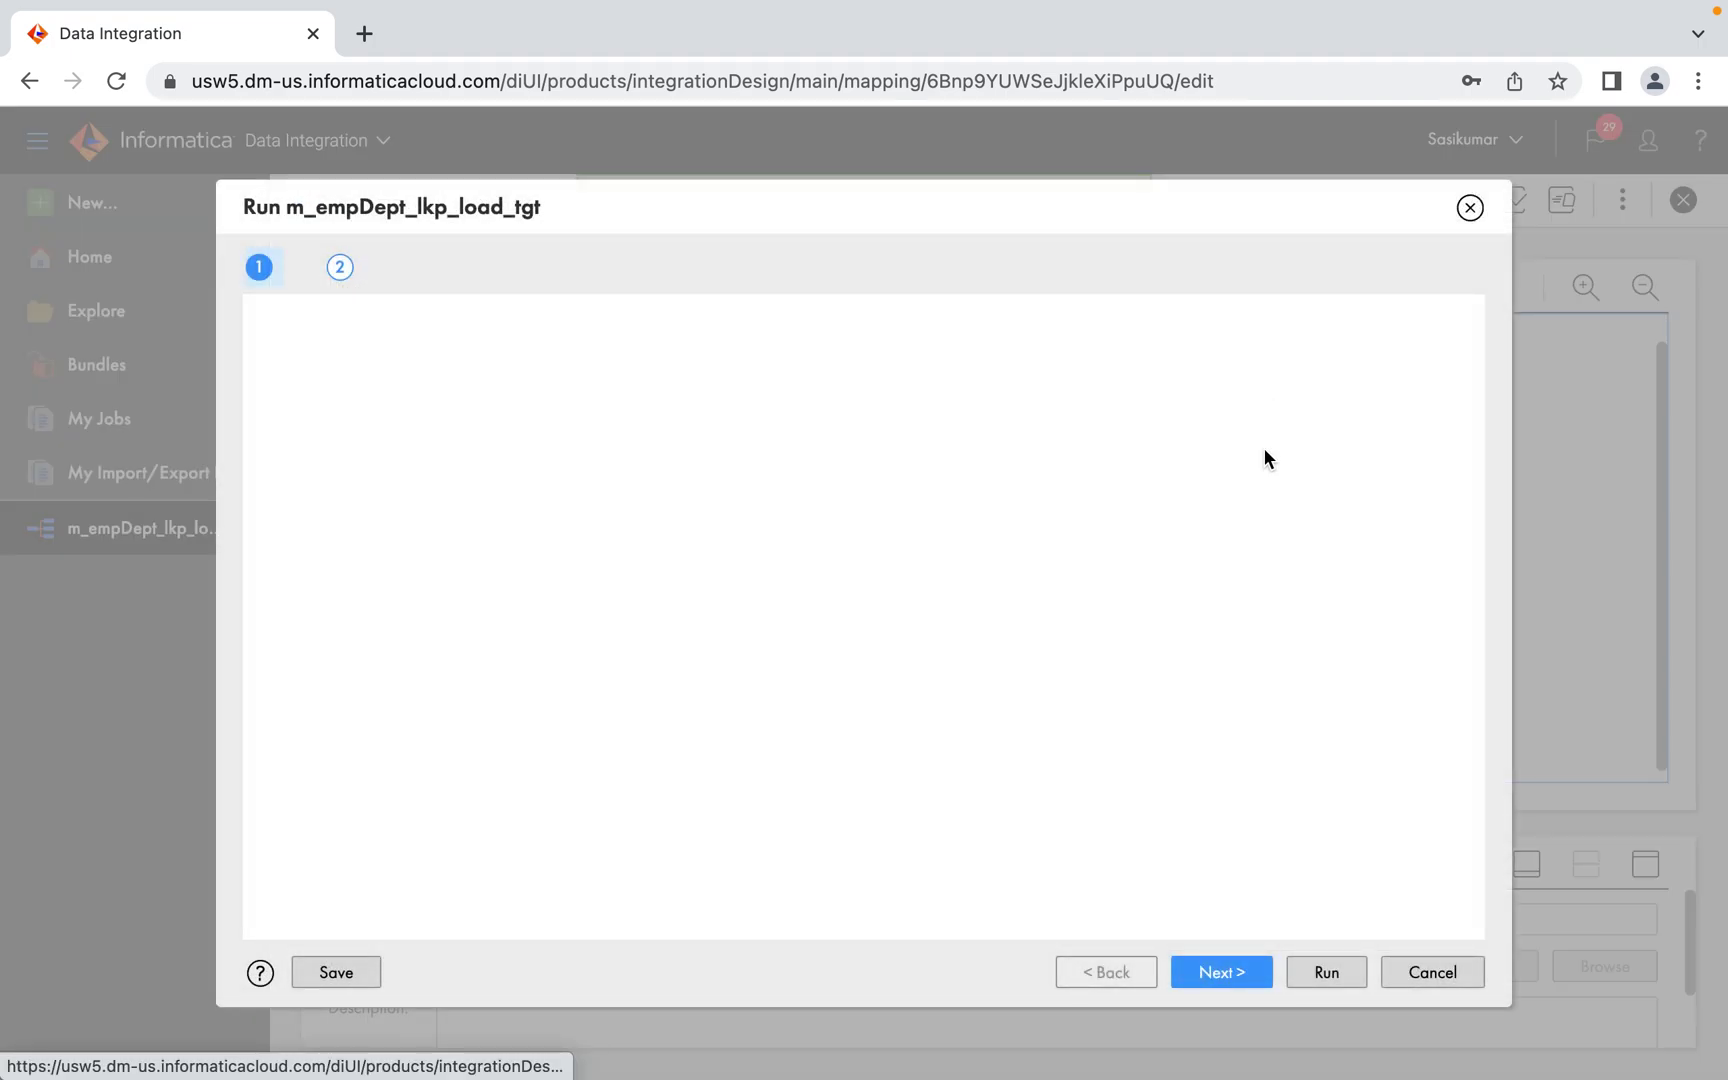
{"action": "left_click", "coordinate": [1312, 971]}
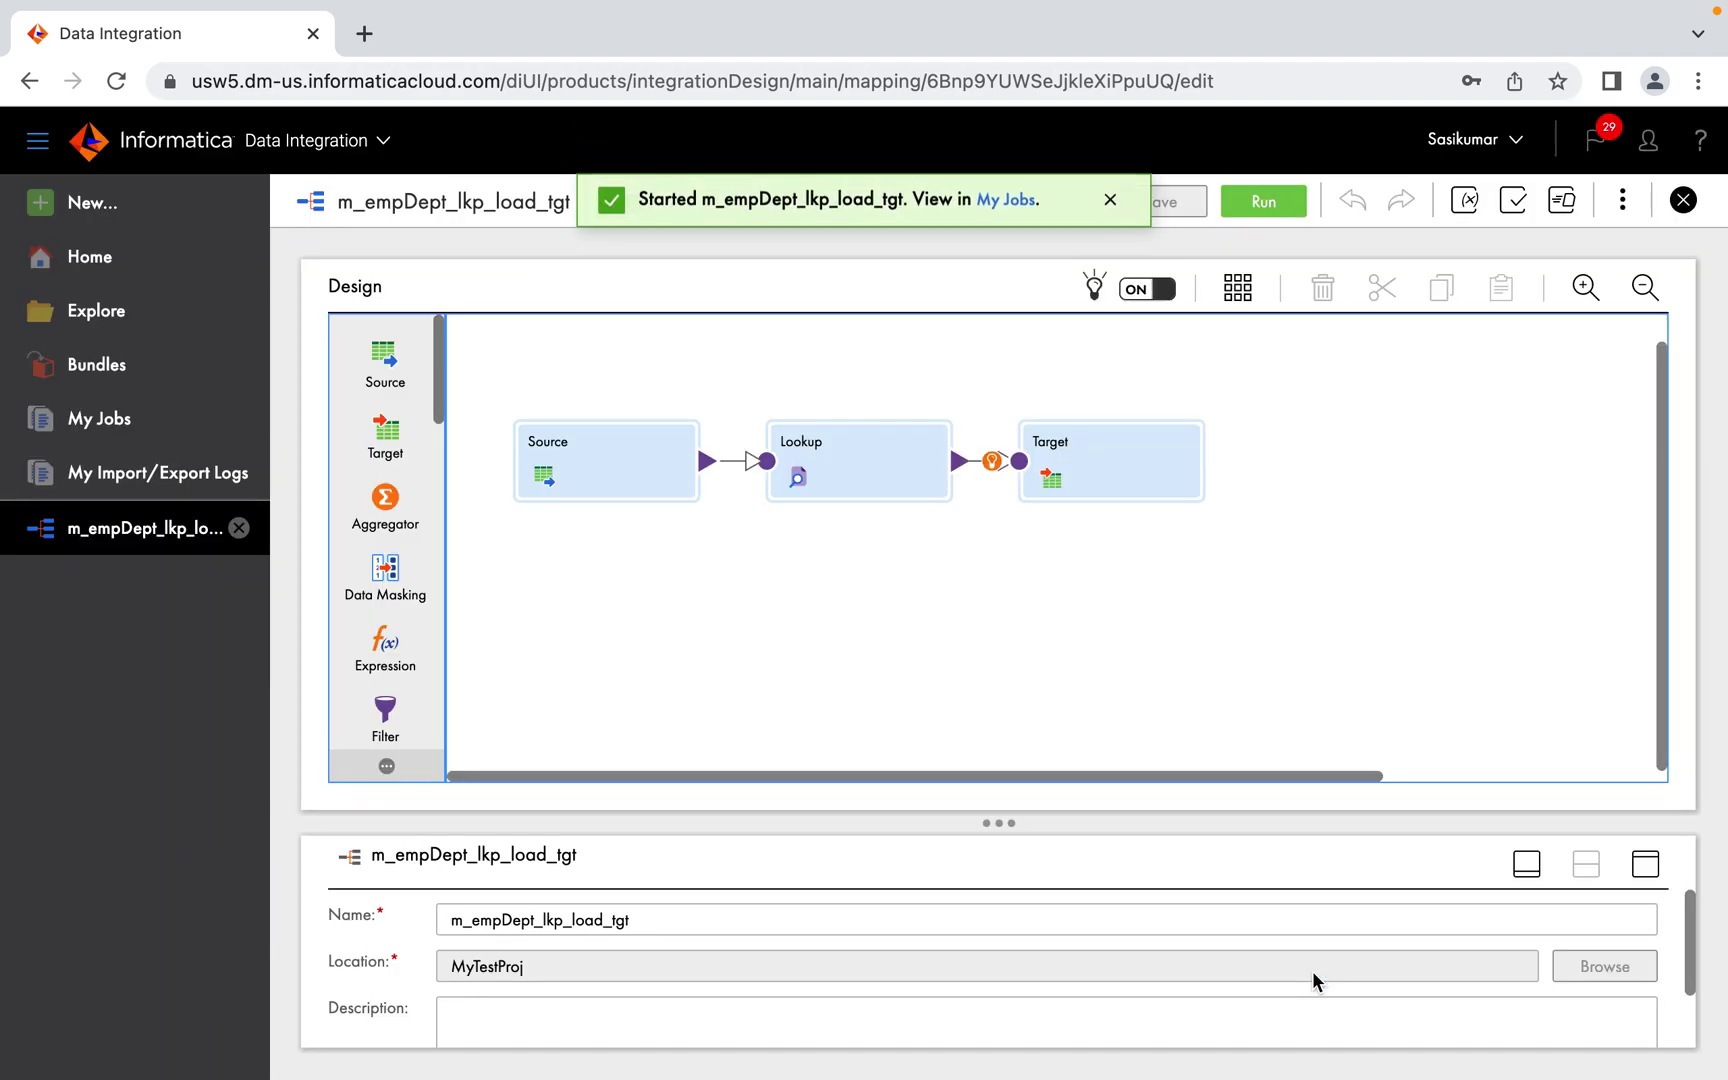
{"action": "left_click", "coordinate": [1012, 202]}
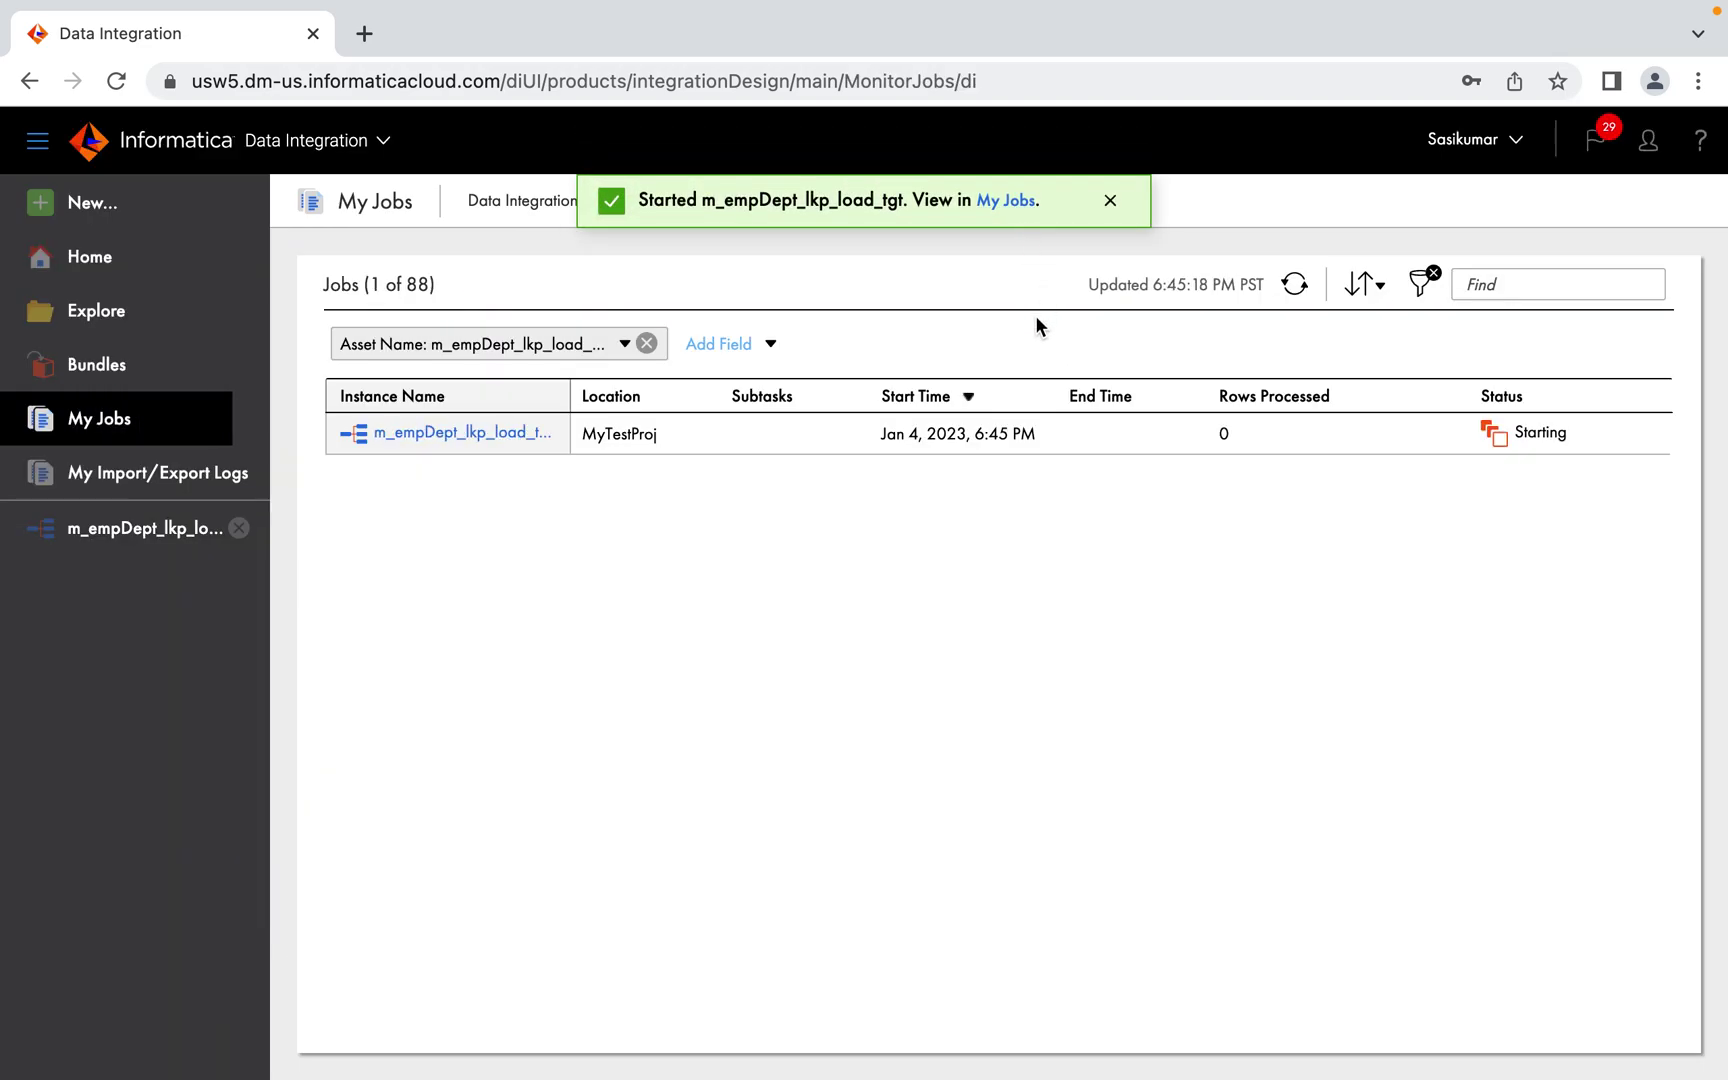
Step: Refresh the job's status and check its run details, including the source and target results
{"action": "left_click", "coordinate": [1294, 286]}
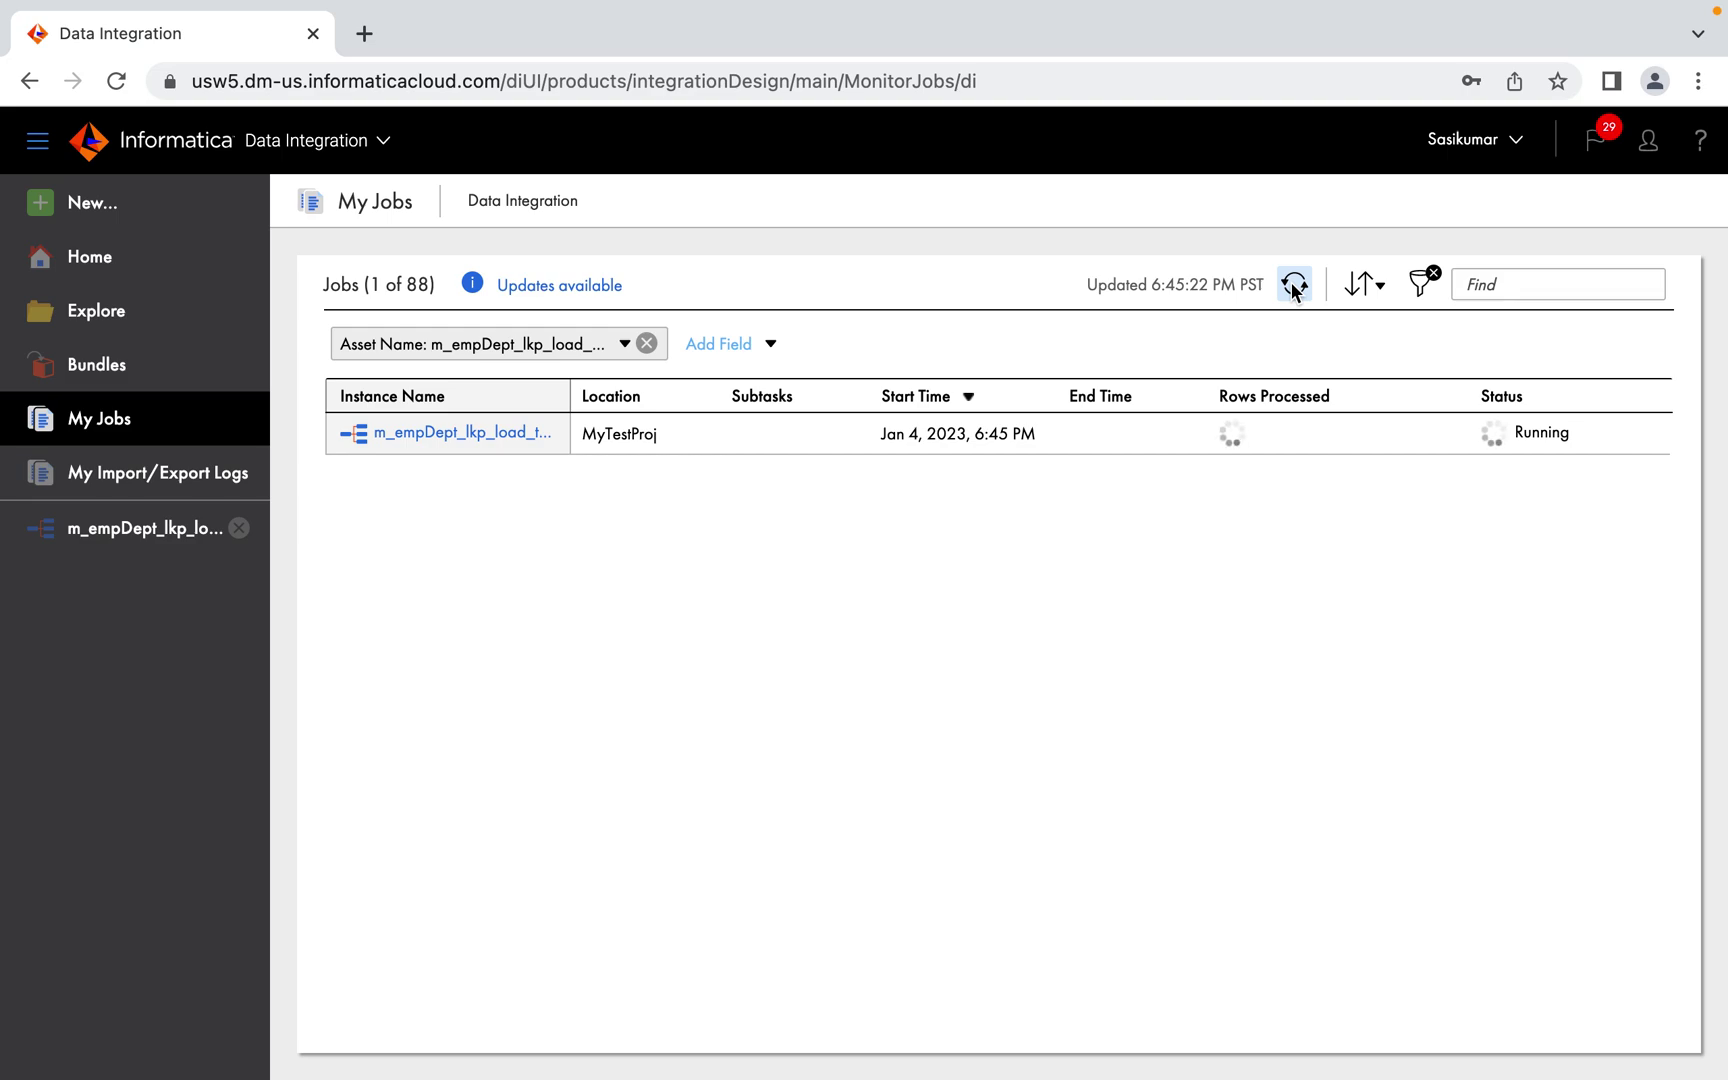
{"action": "left_click", "coordinate": [1294, 286]}
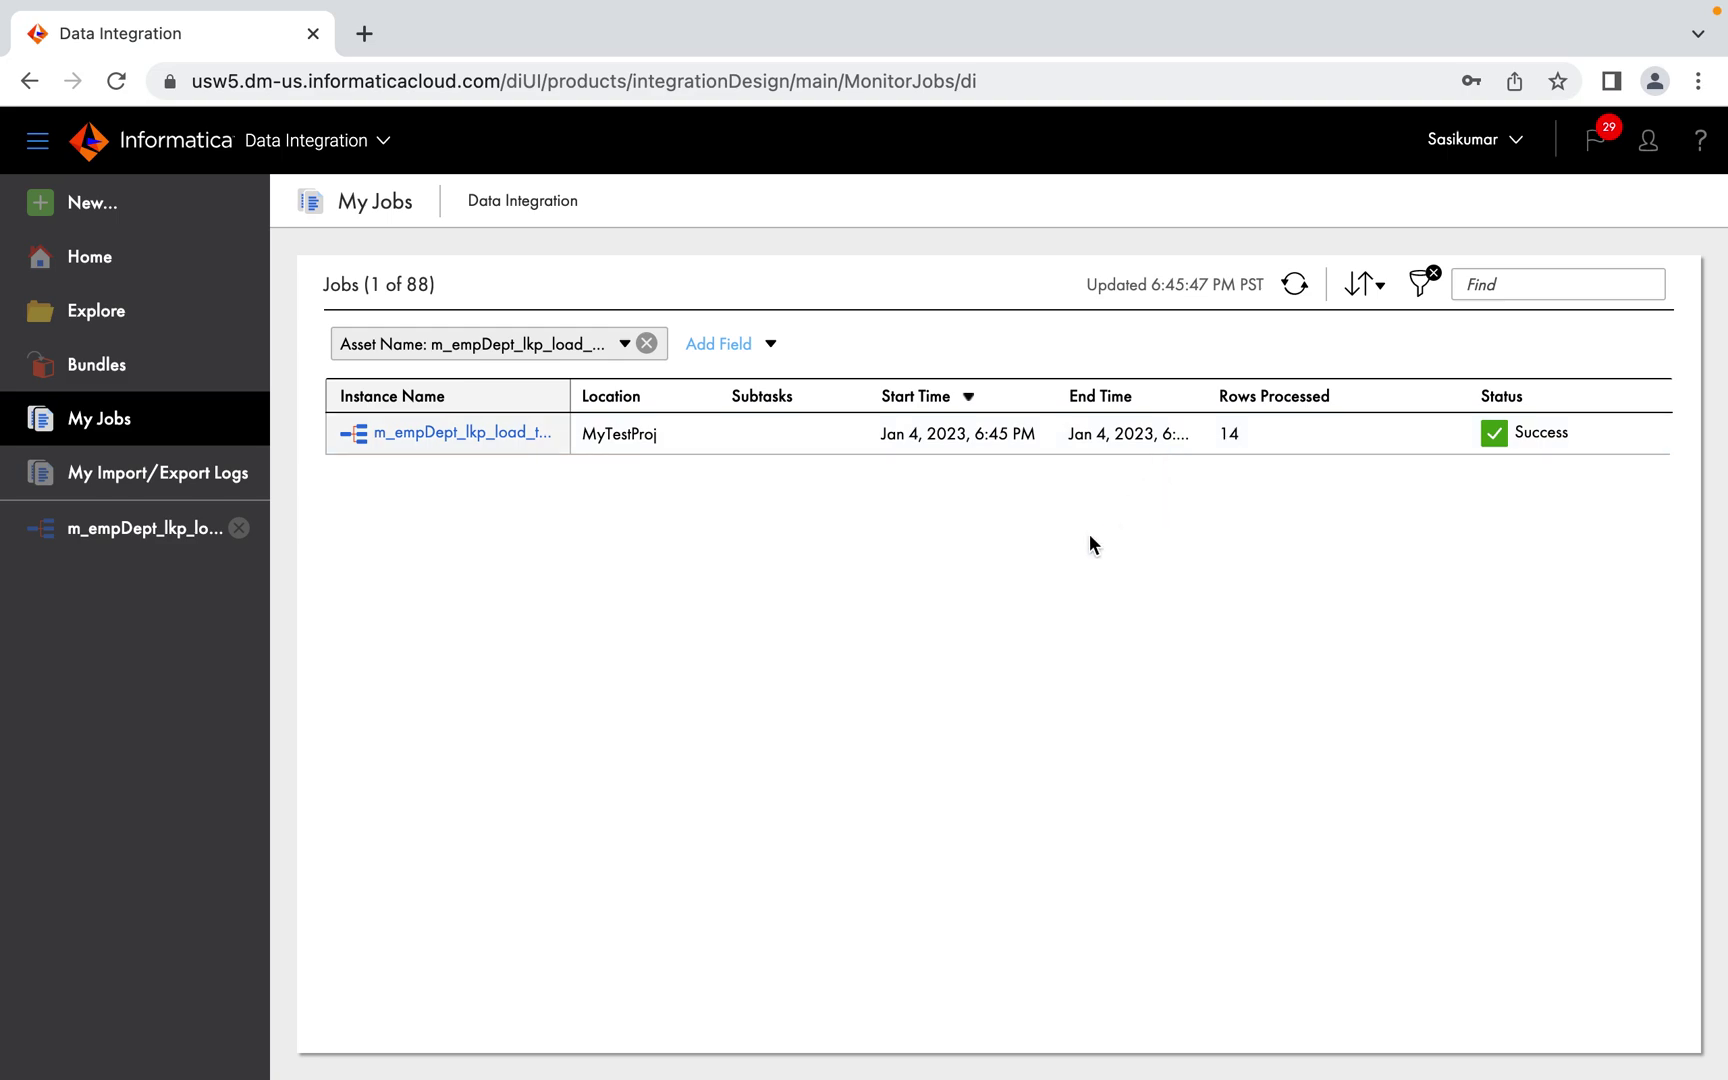
{"action": "left_click", "coordinate": [483, 433]}
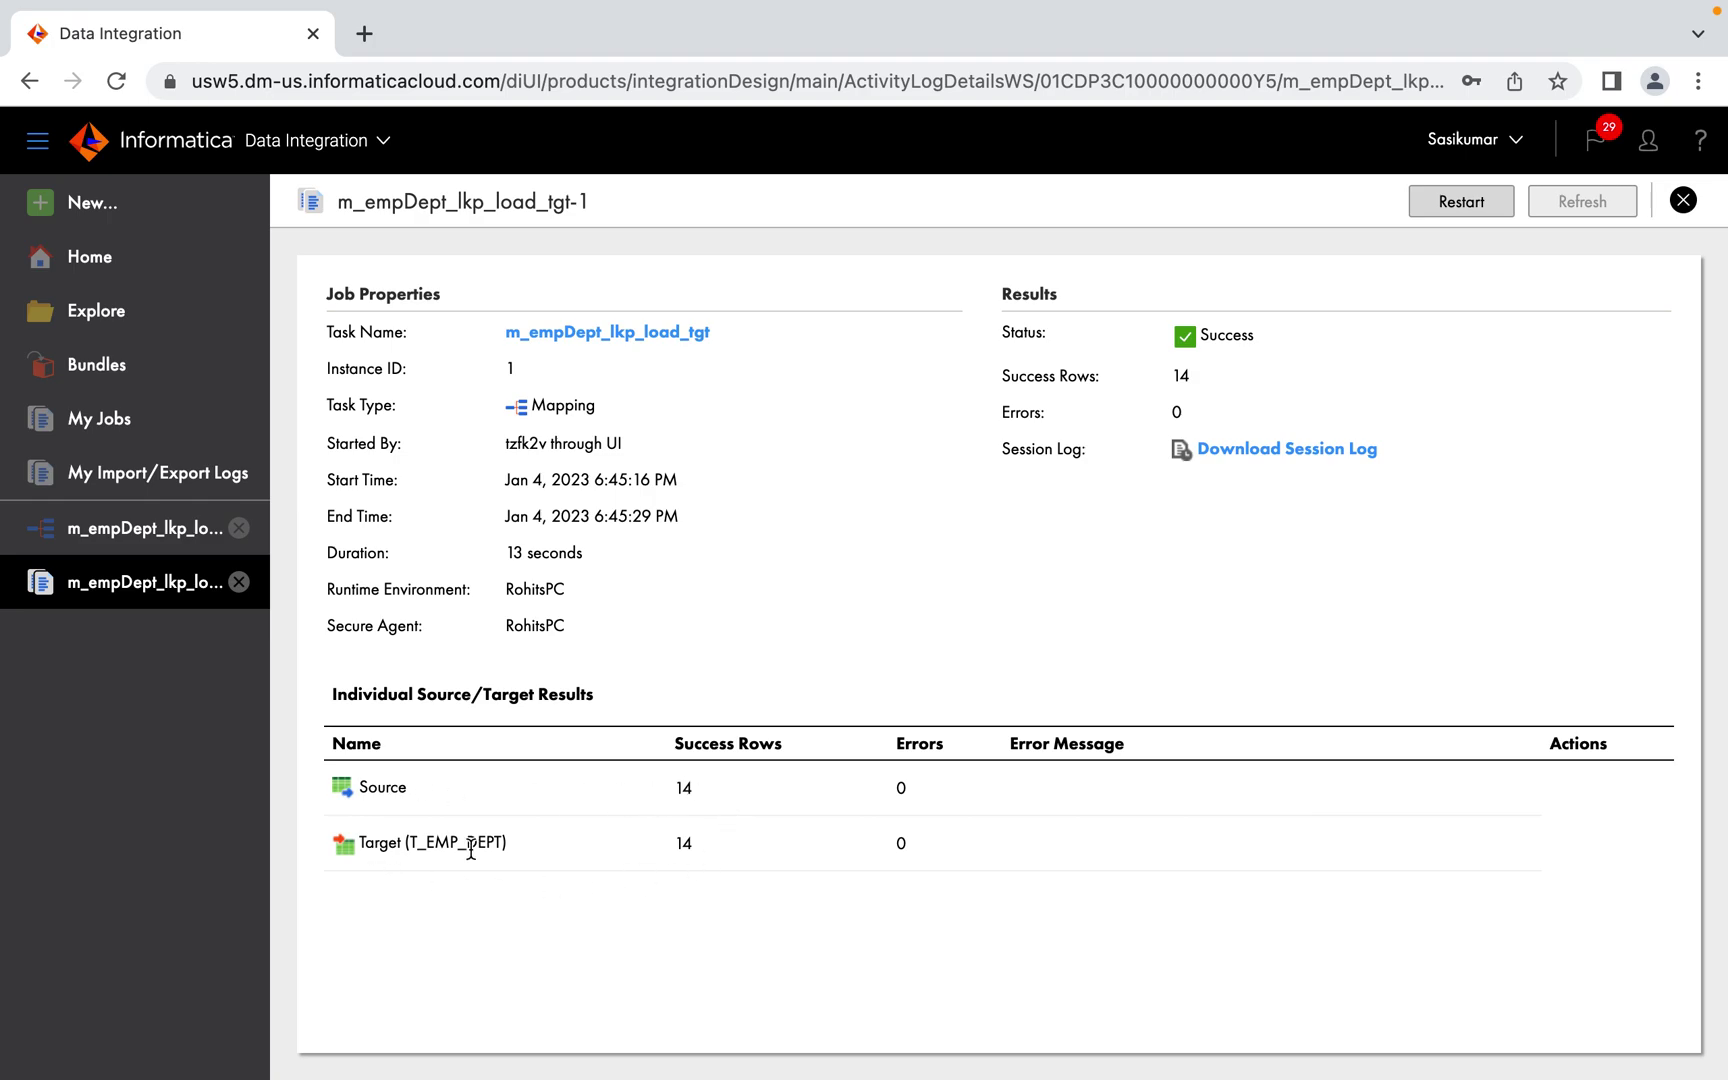
{"action": "left_click", "coordinate": [1683, 200]}
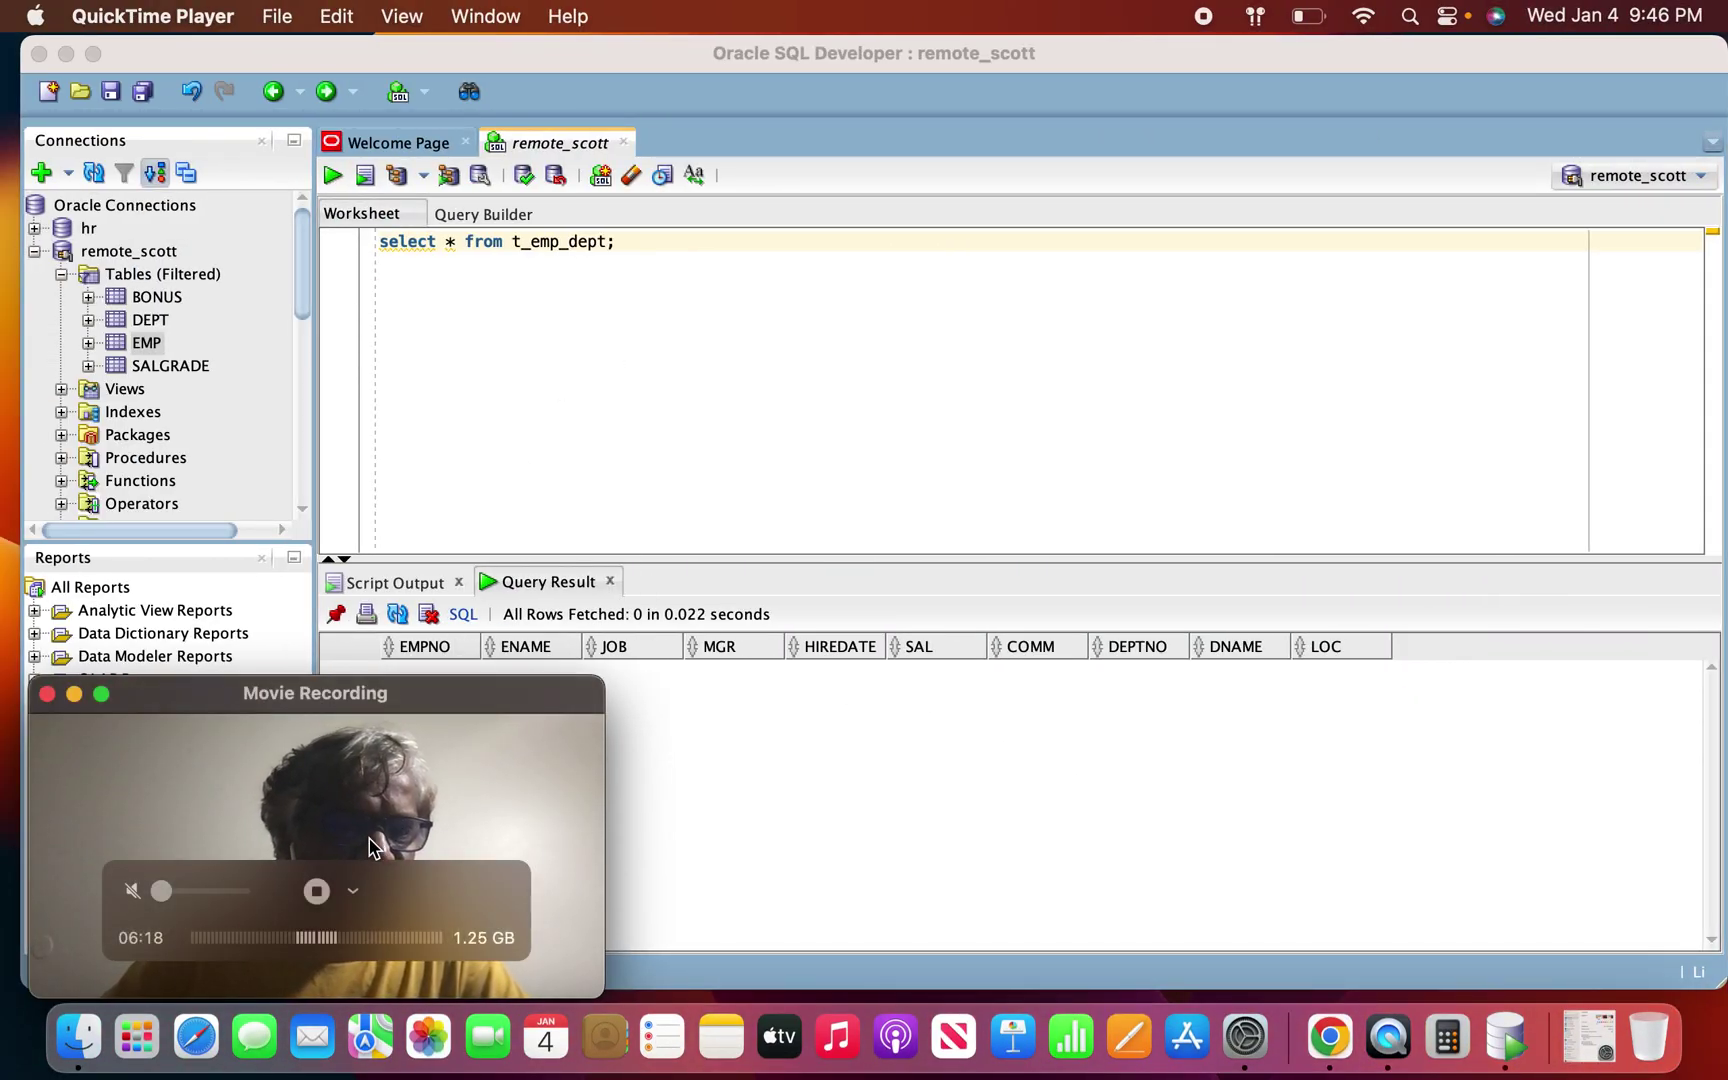
Step: Switch to Oracle SQL Developer, rerun the query select * from t_emp_dept; and examine the DNAME and LOC values in the loaded rows
{"action": "left_click", "coordinate": [747, 312]}
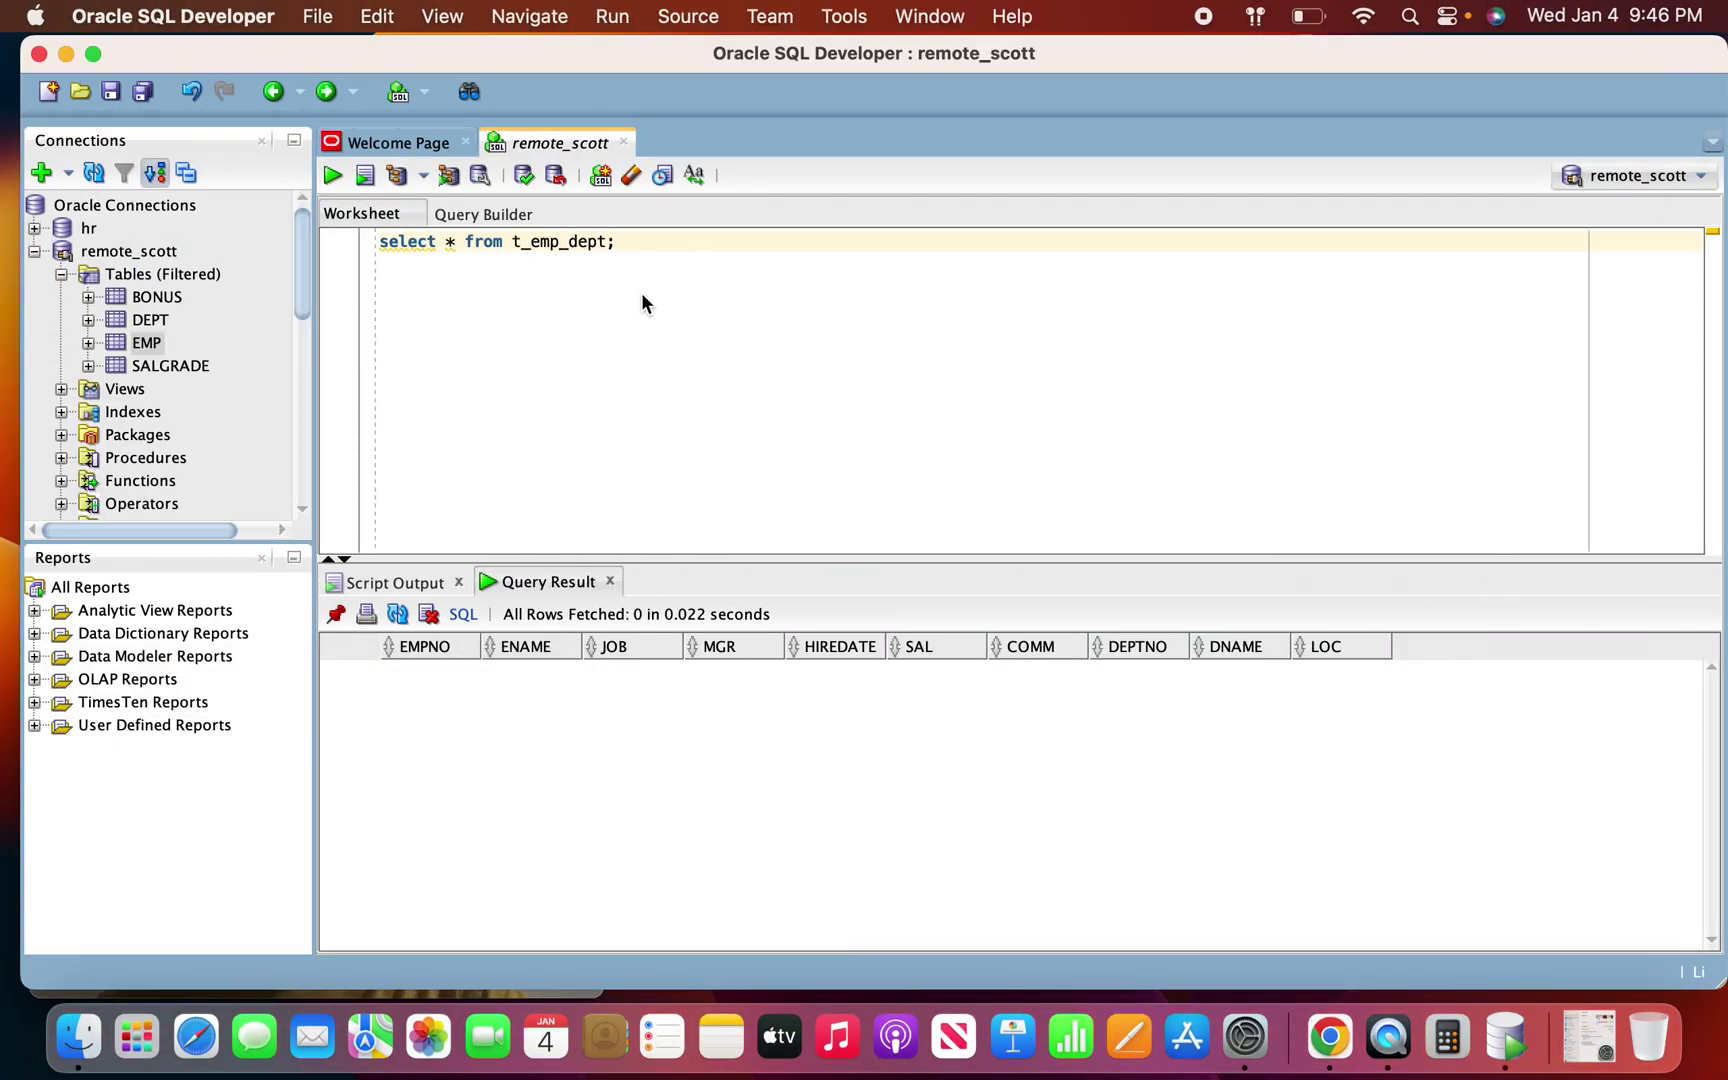
{"action": "left_click", "coordinate": [331, 180]}
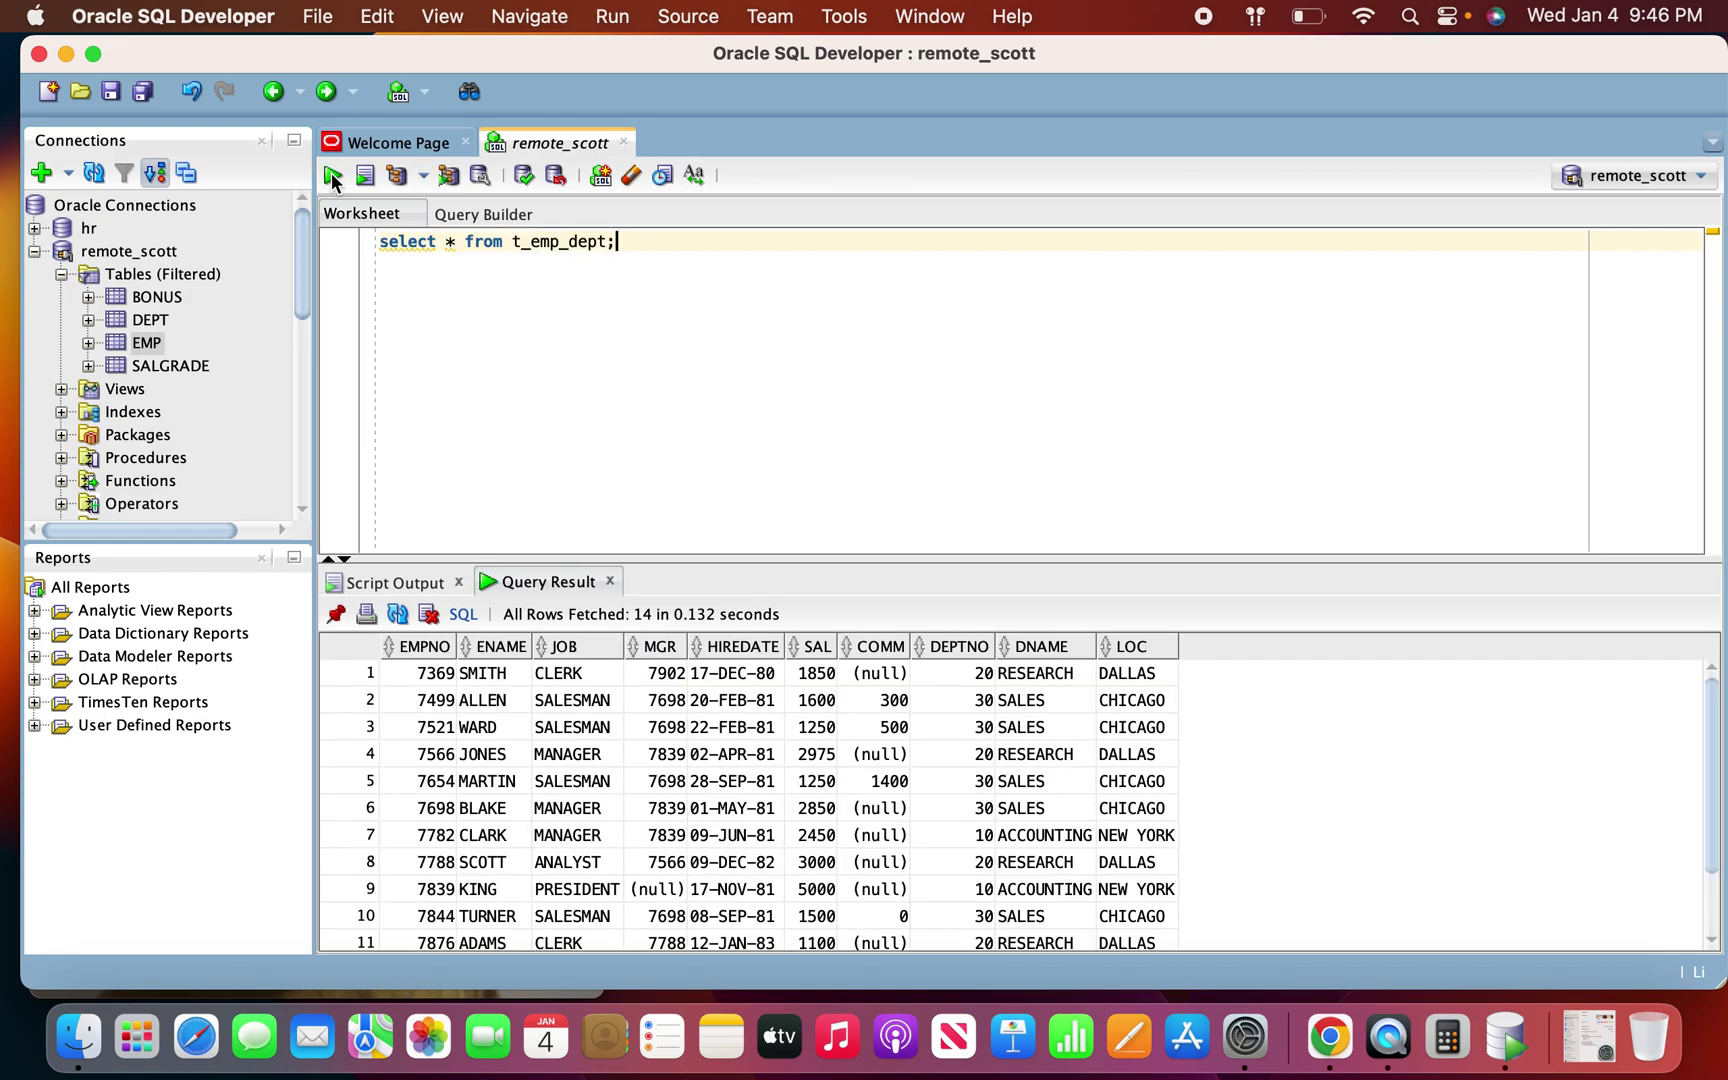
{"action": "left_click", "coordinate": [826, 708]}
{"action": "scroll", "coordinate": [880, 760], "scroll_direction": "down", "scroll_amount": 3}
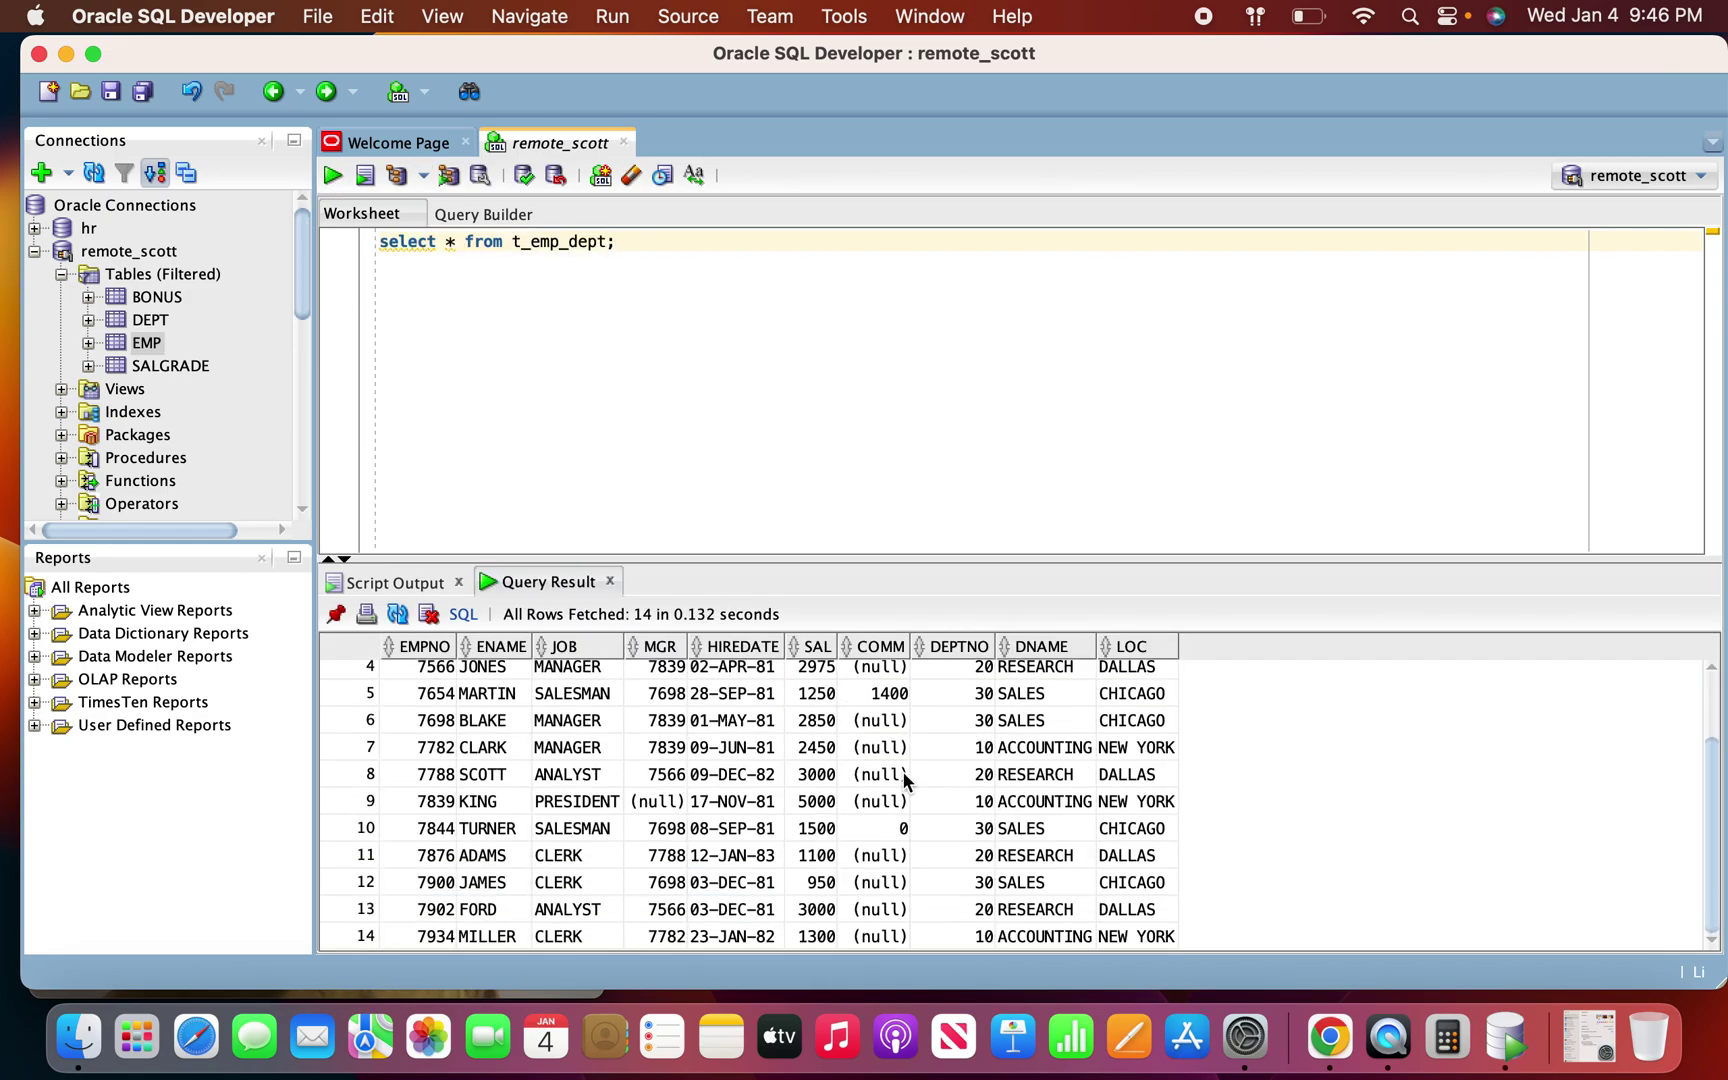
{"action": "scroll", "coordinate": [902, 771], "scroll_direction": "up", "scroll_amount": 3}
{"action": "left_click_drag", "start_coordinate": [405, 675], "coordinate": [990, 975]}
{"action": "left_click", "coordinate": [1064, 752]}
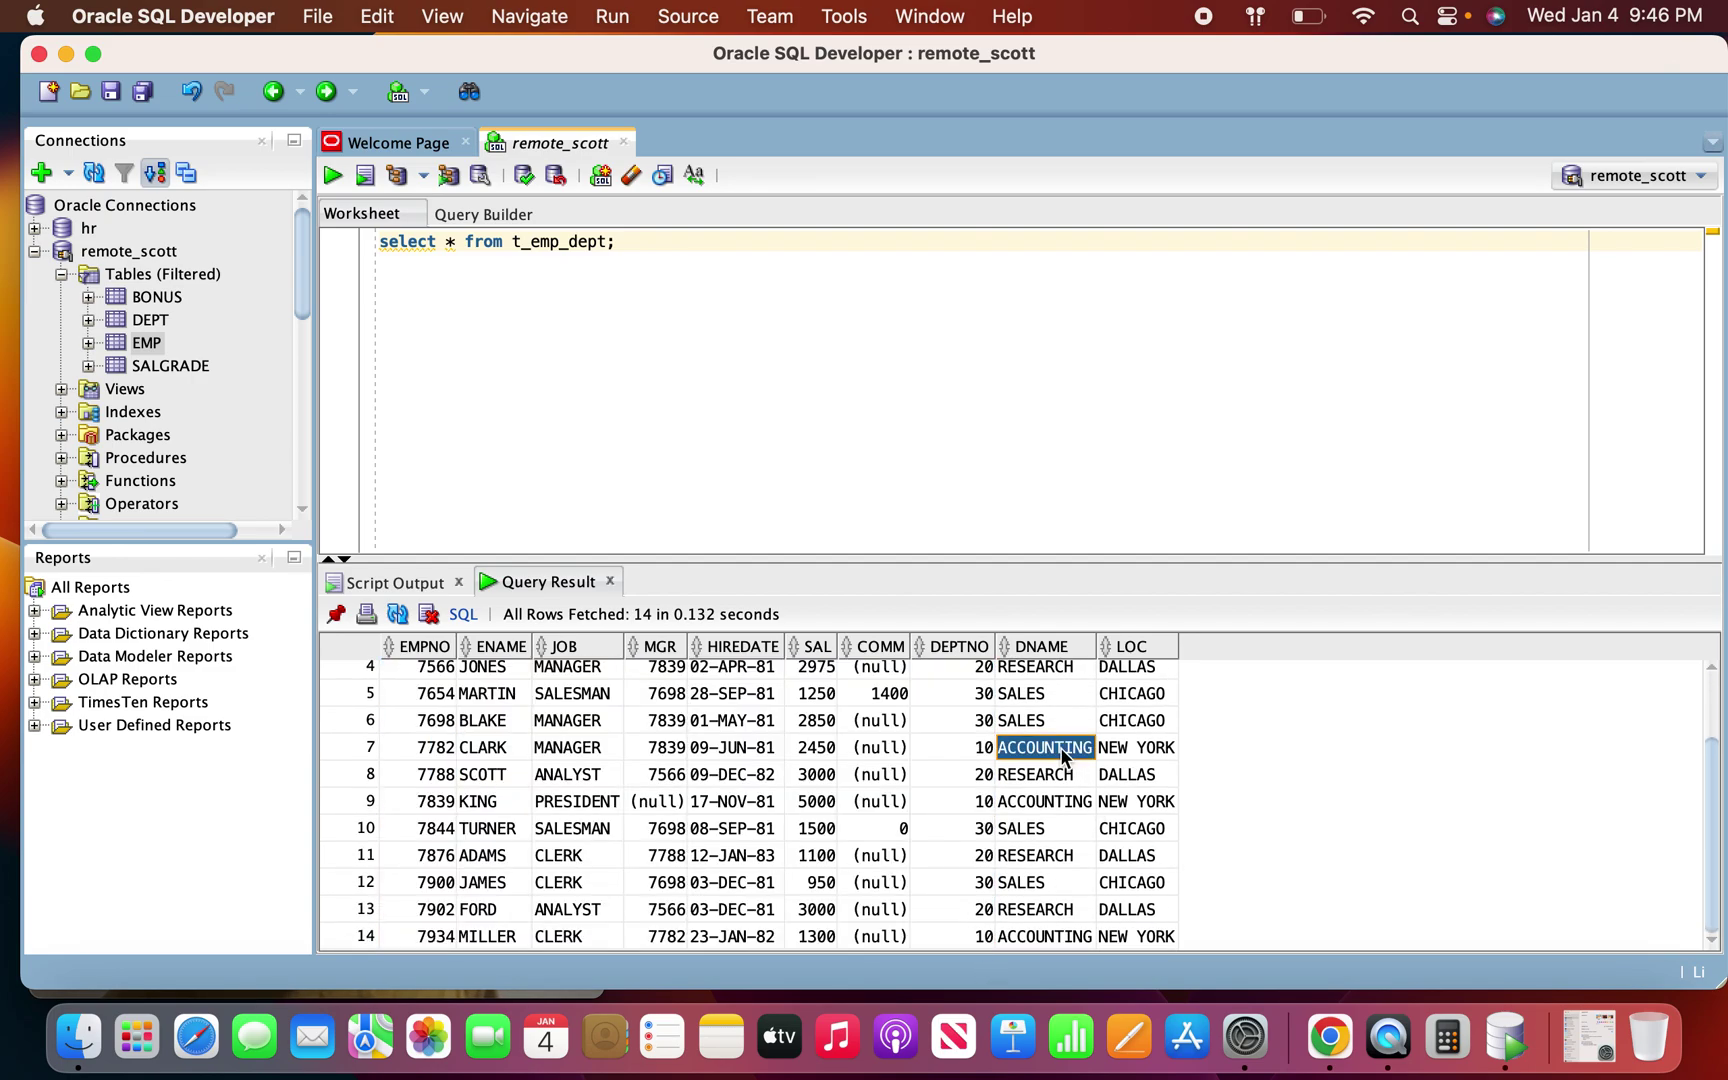
{"action": "left_click", "coordinate": [1058, 697]}
{"action": "left_click", "coordinate": [1152, 695]}
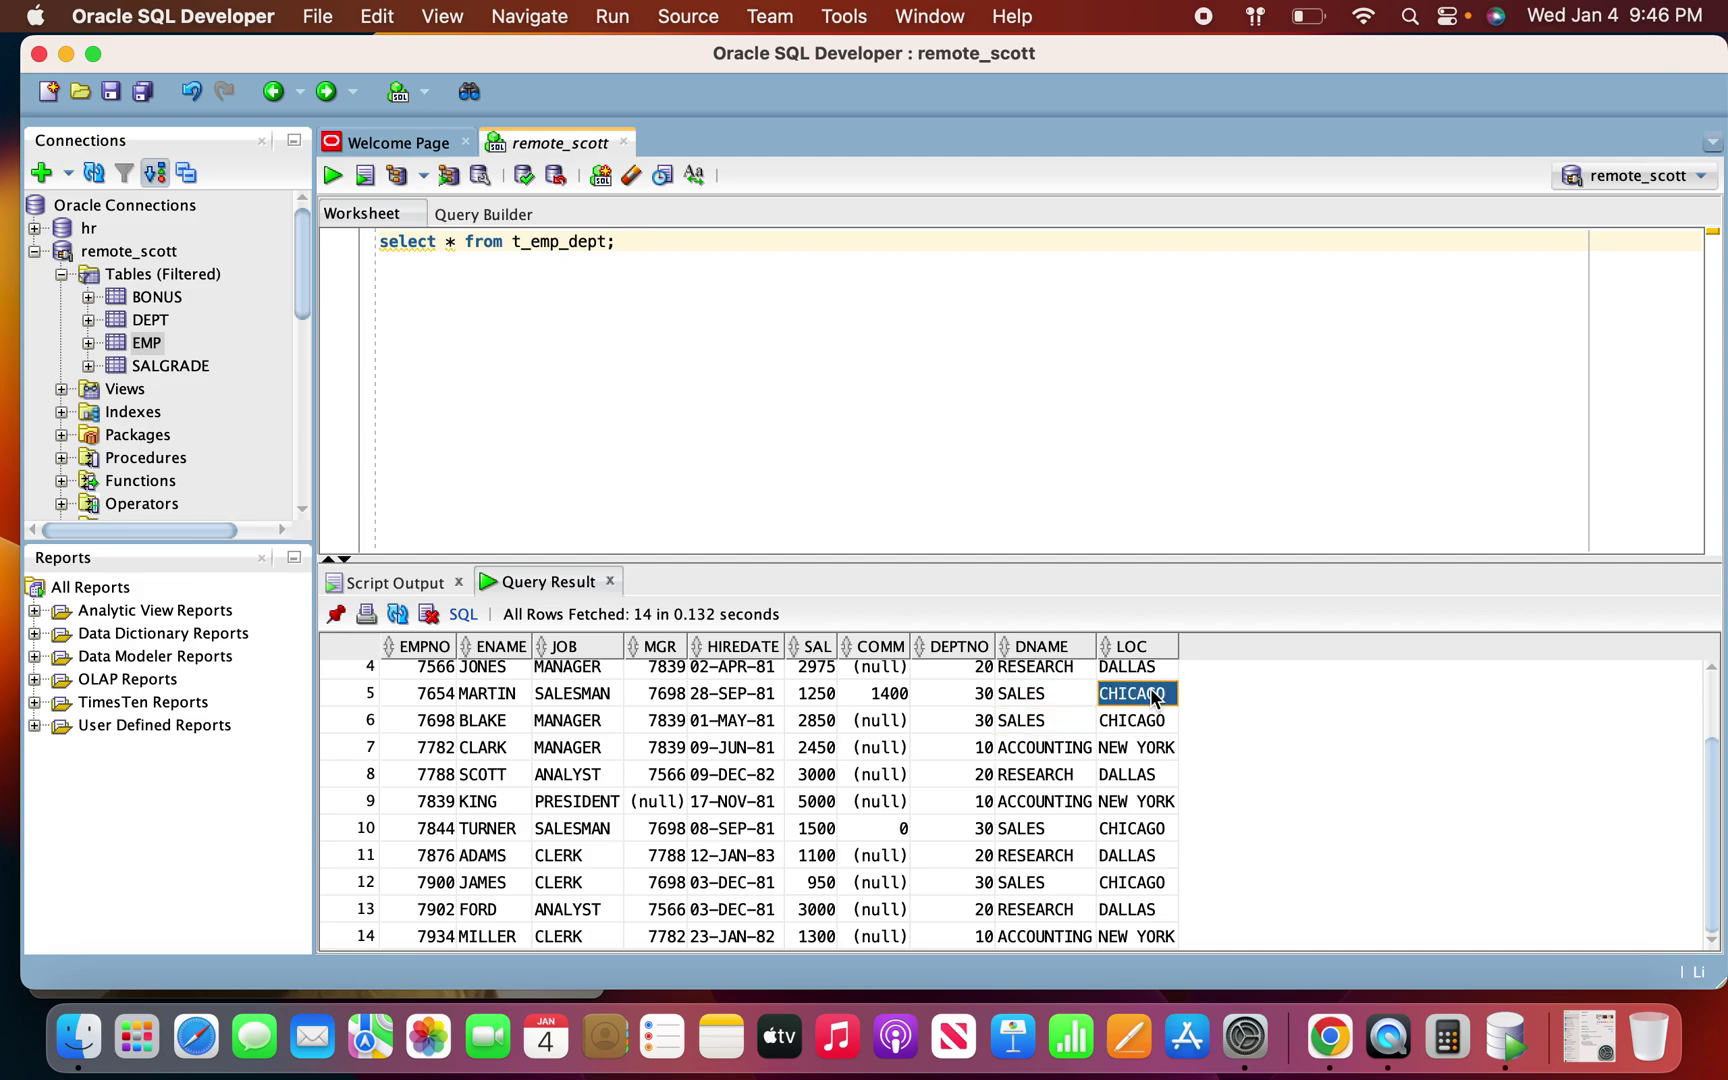
{"action": "scroll", "coordinate": [1043, 720], "scroll_direction": "up", "scroll_amount": 3}
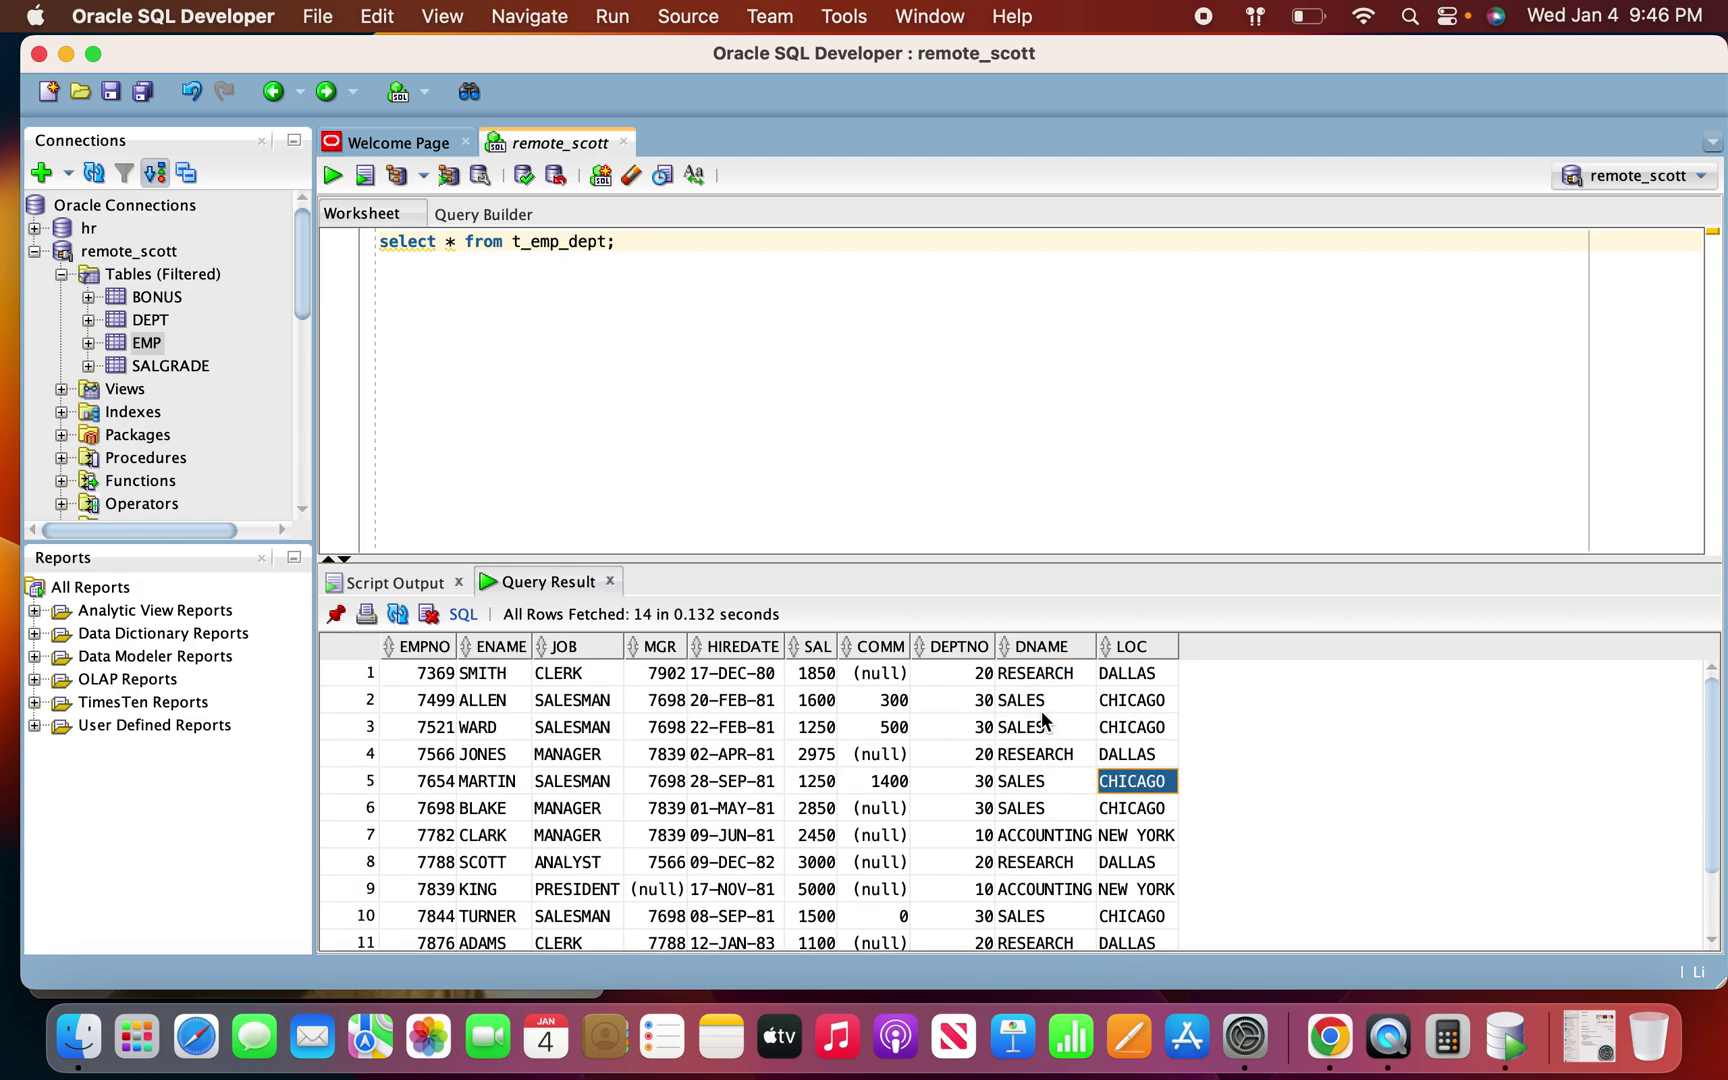
{"action": "left_click", "coordinate": [674, 272]}
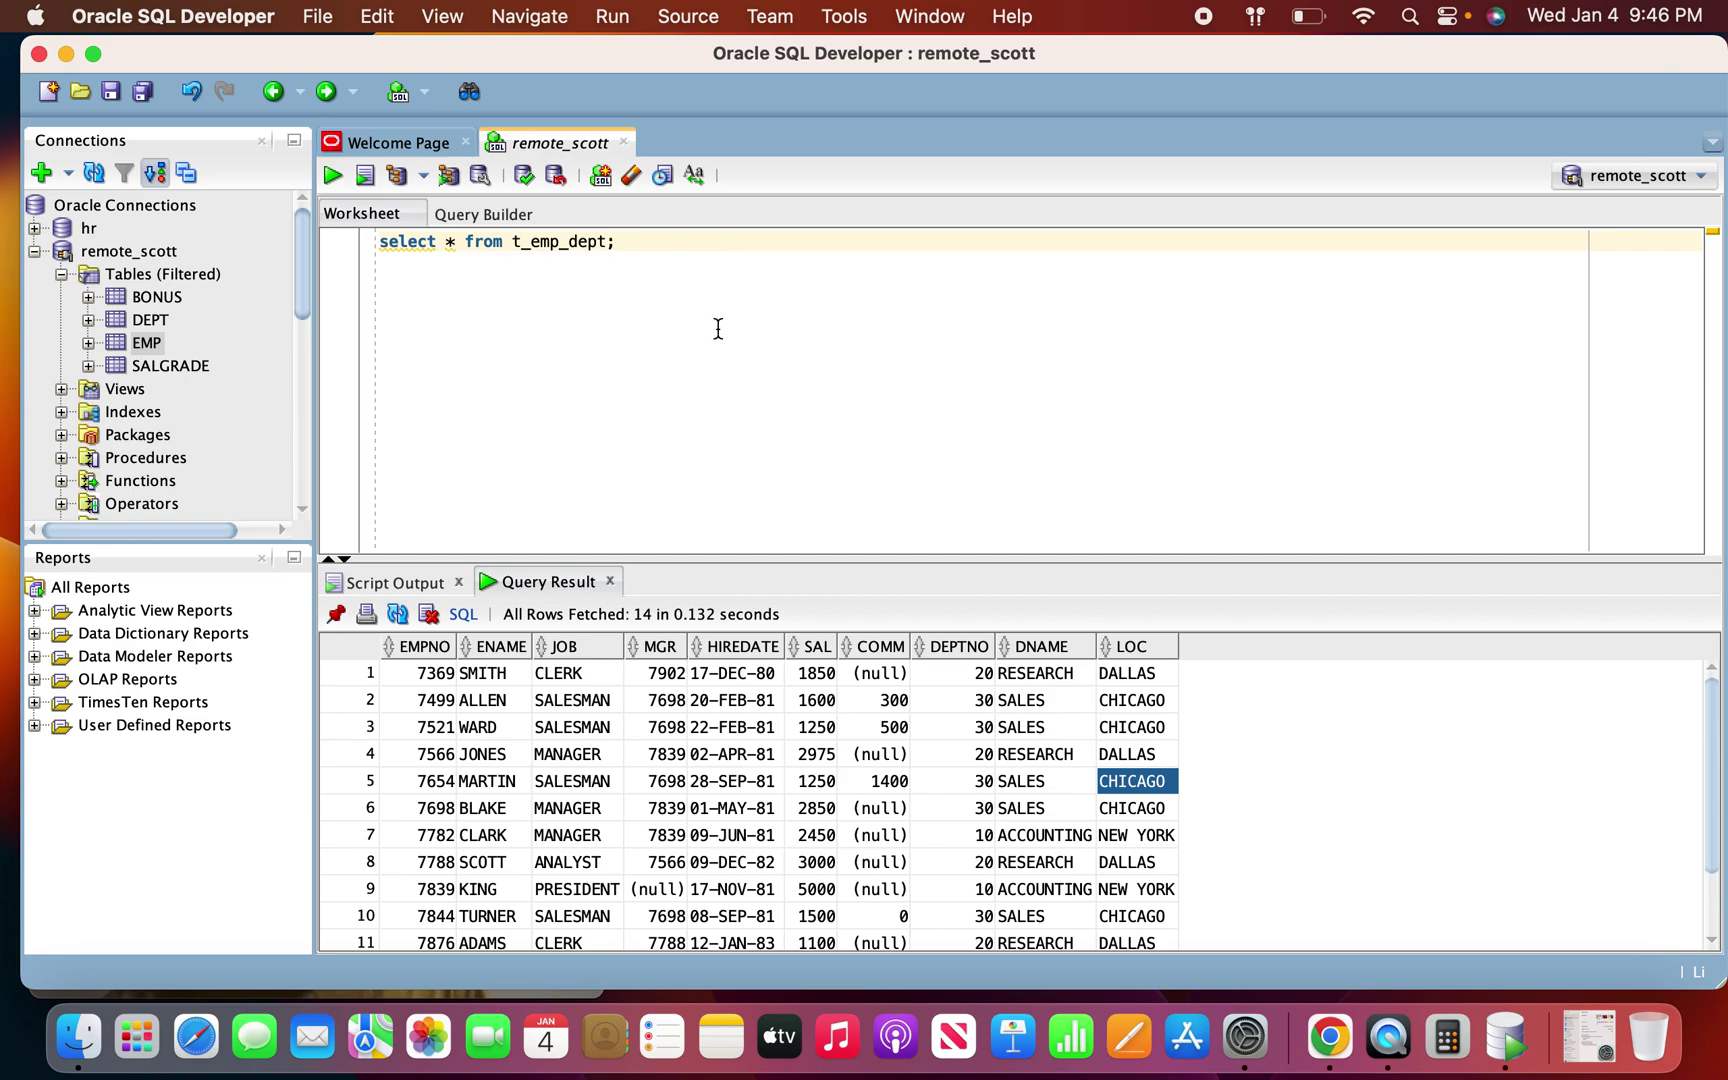